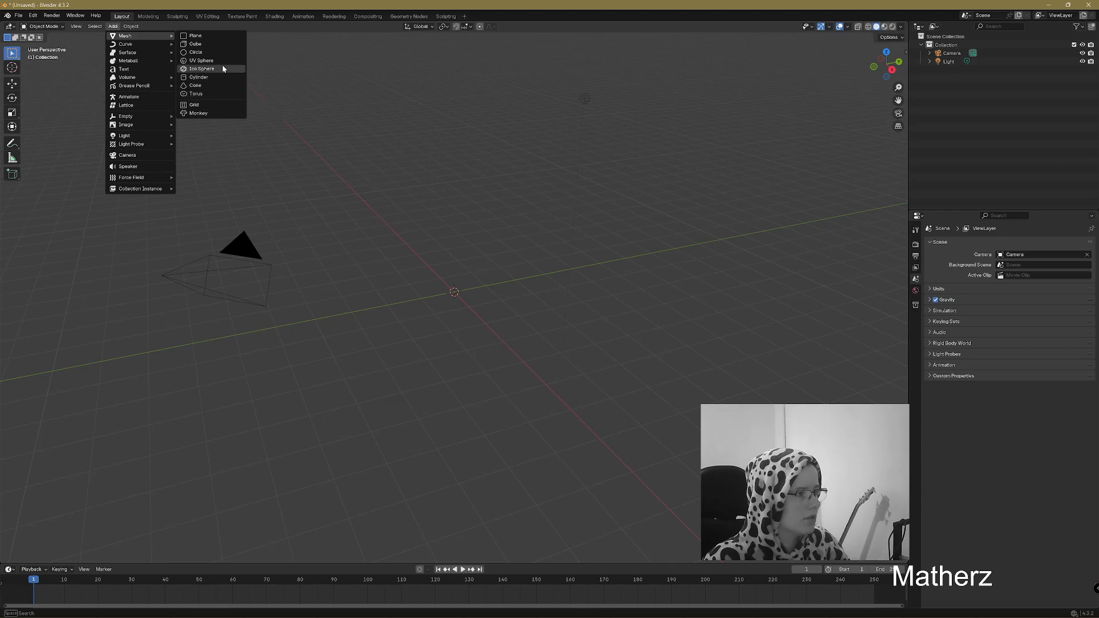
# Step: Add a circle mesh at the origin and scale it up to about 5.9 times its size
pyautogui.click(220, 52)
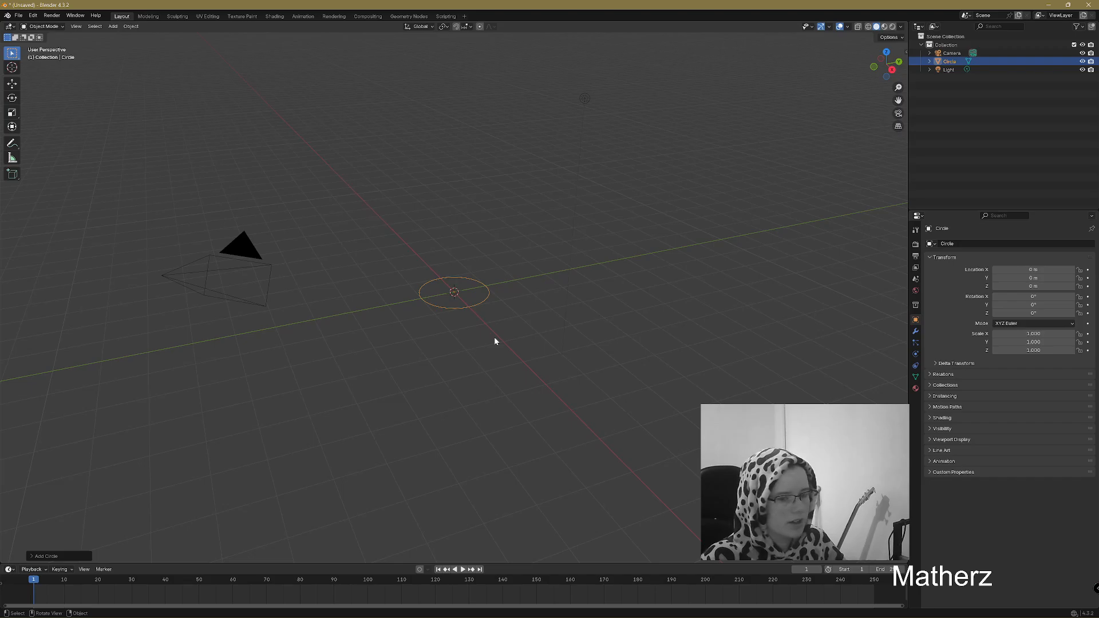
pyautogui.press('s')
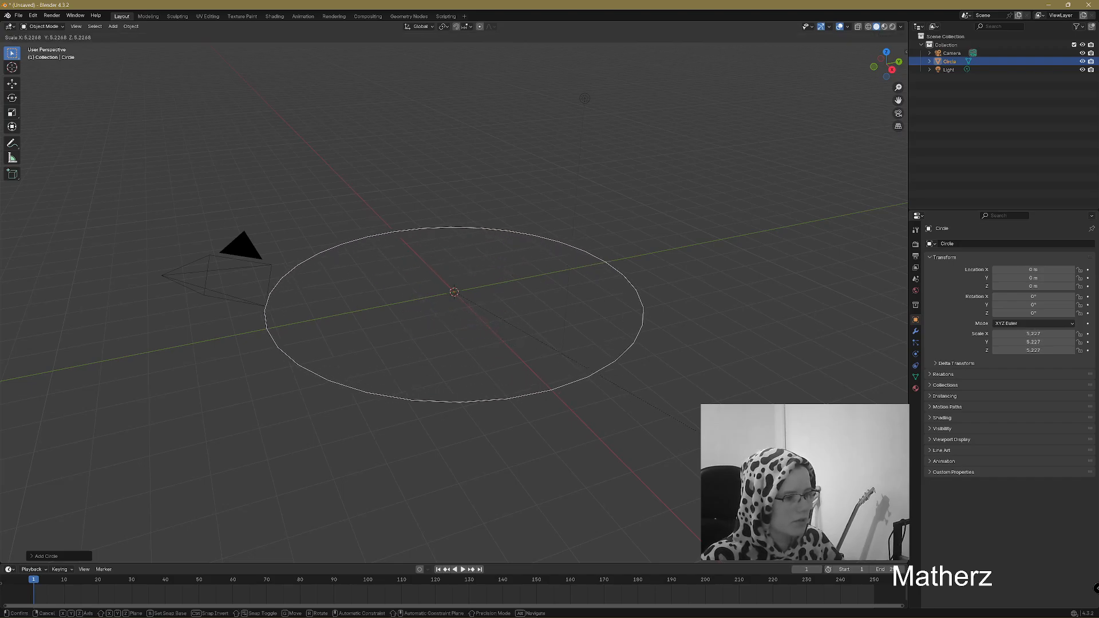
pyautogui.click(825, 206)
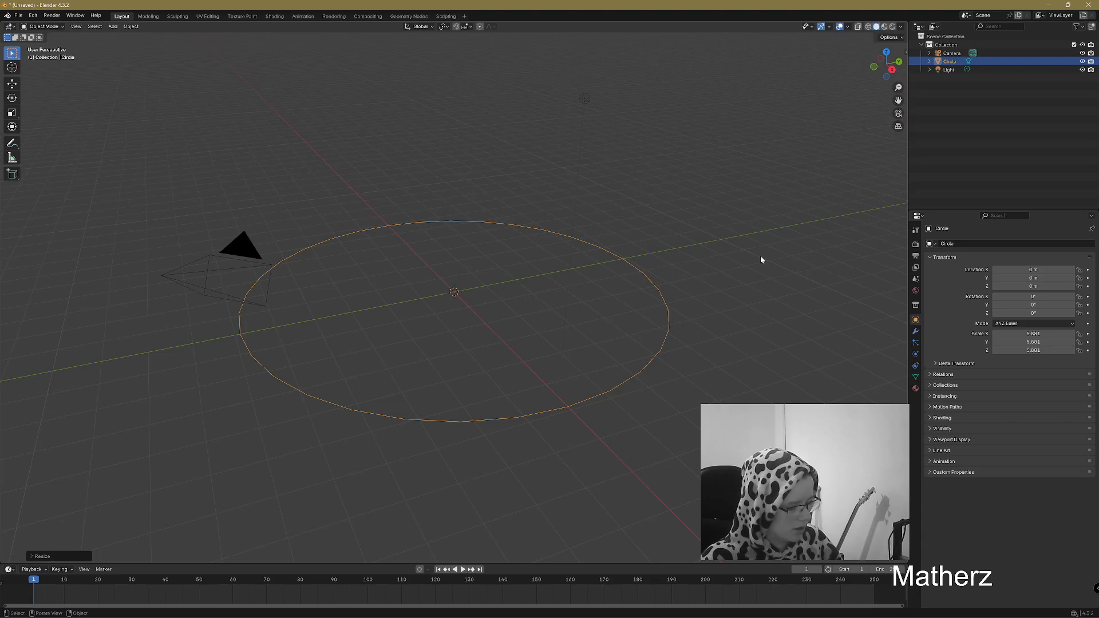
# Step: Turn on the Screencast Keys overlay for the 3D viewport and hide the sidebar again
pyautogui.press('n')
pyautogui.click(903, 135)
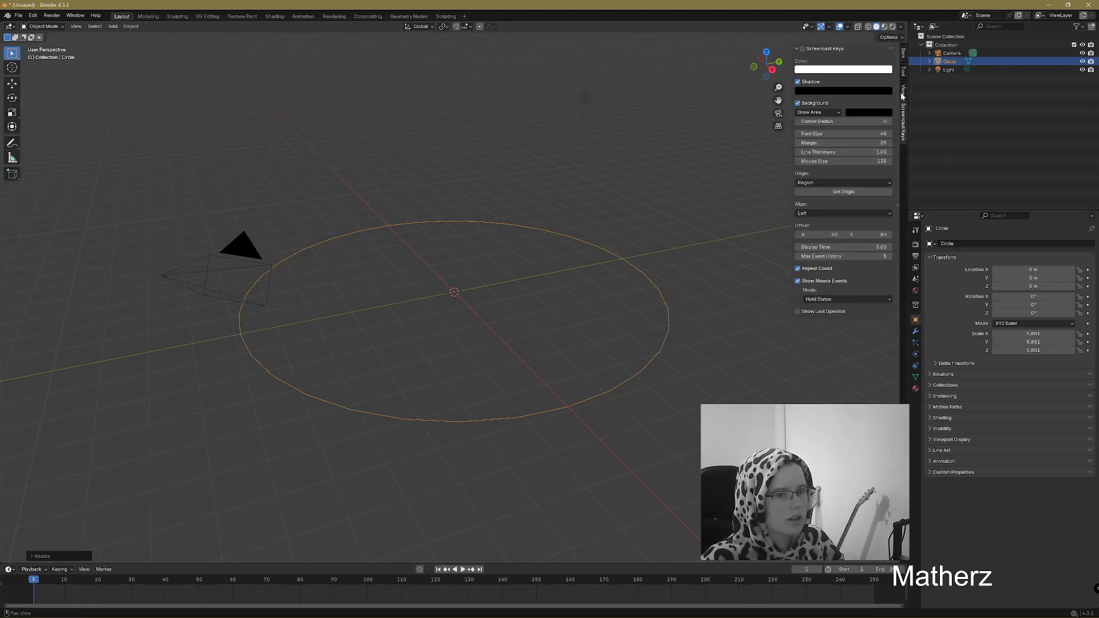
pyautogui.click(487, 268)
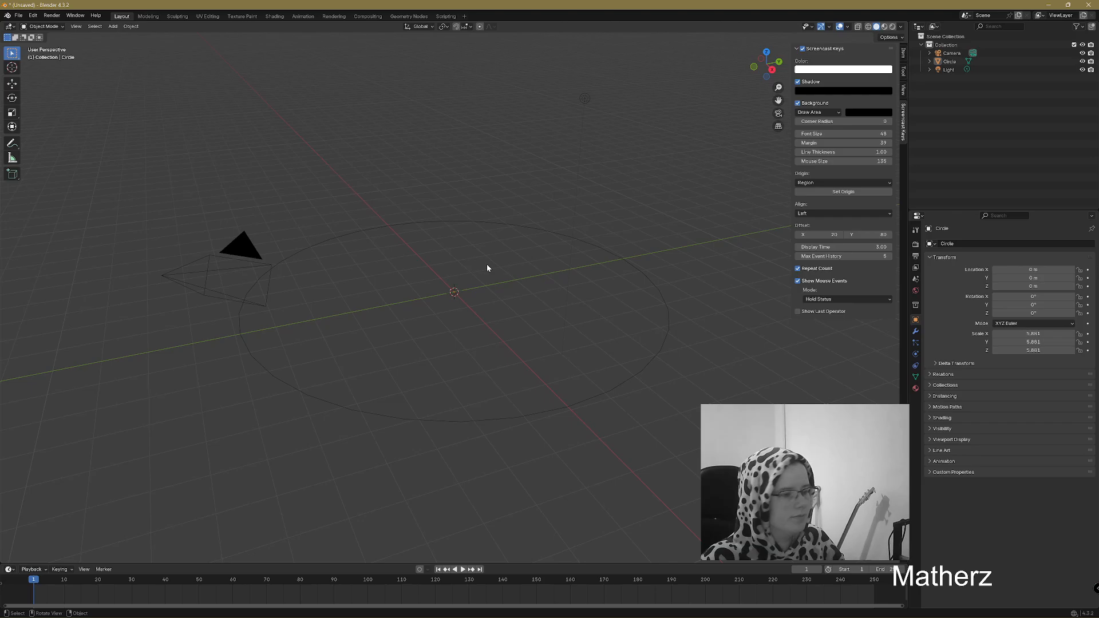
pyautogui.press('n')
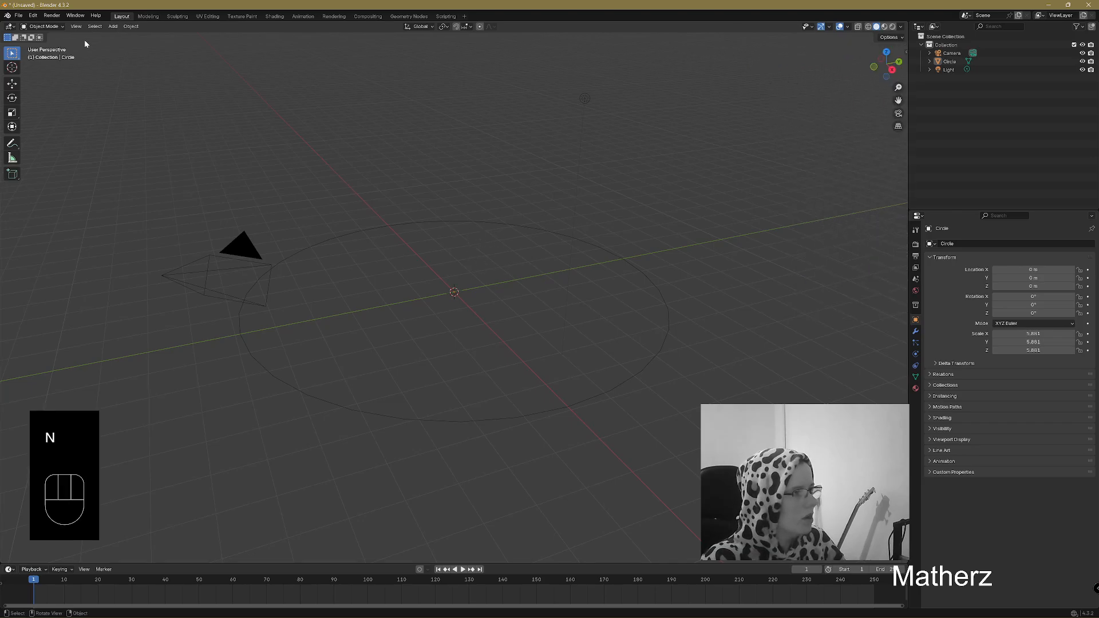
# Step: In Edit Mode, fill the circle with a face and extrude it slightly upward into a thin disc
pyautogui.click(54, 28)
pyautogui.click(45, 47)
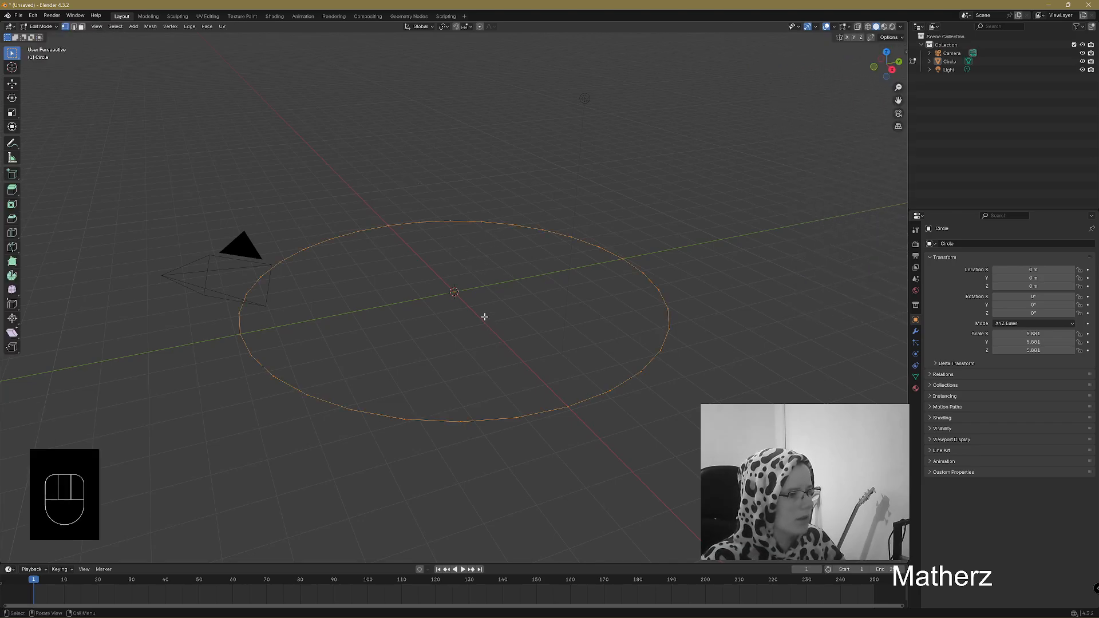
pyautogui.press('f')
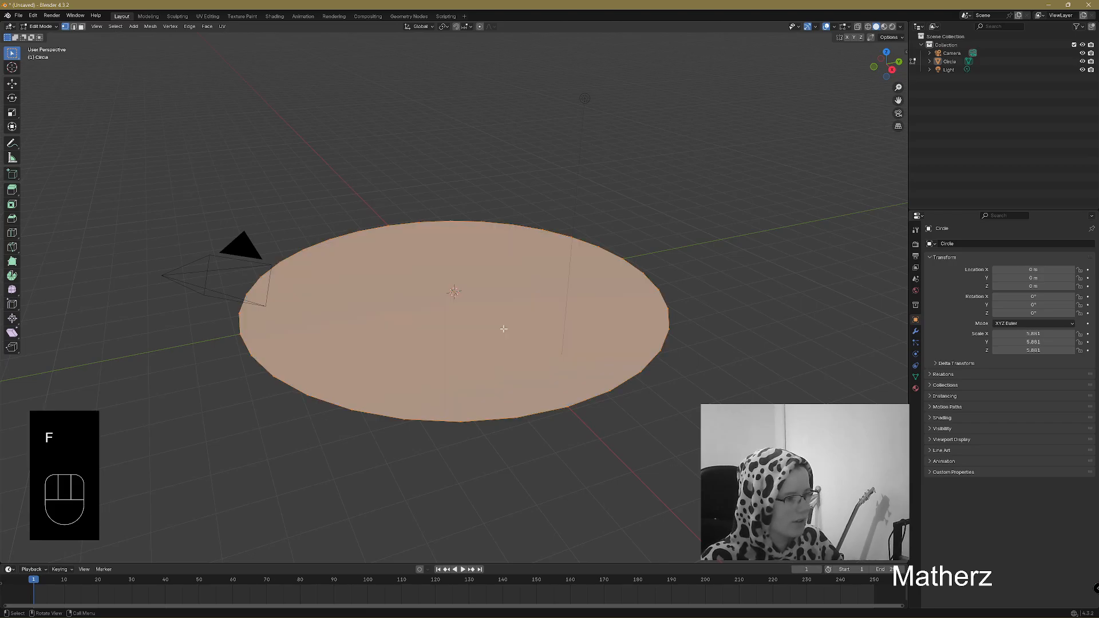
pyautogui.press('e')
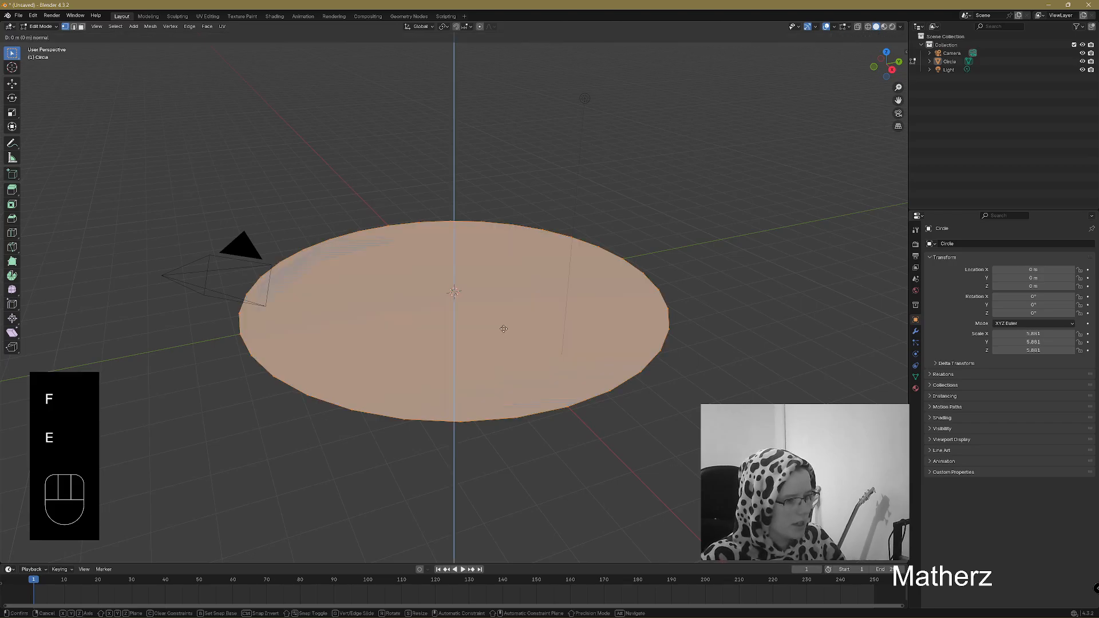
pyautogui.click(509, 331)
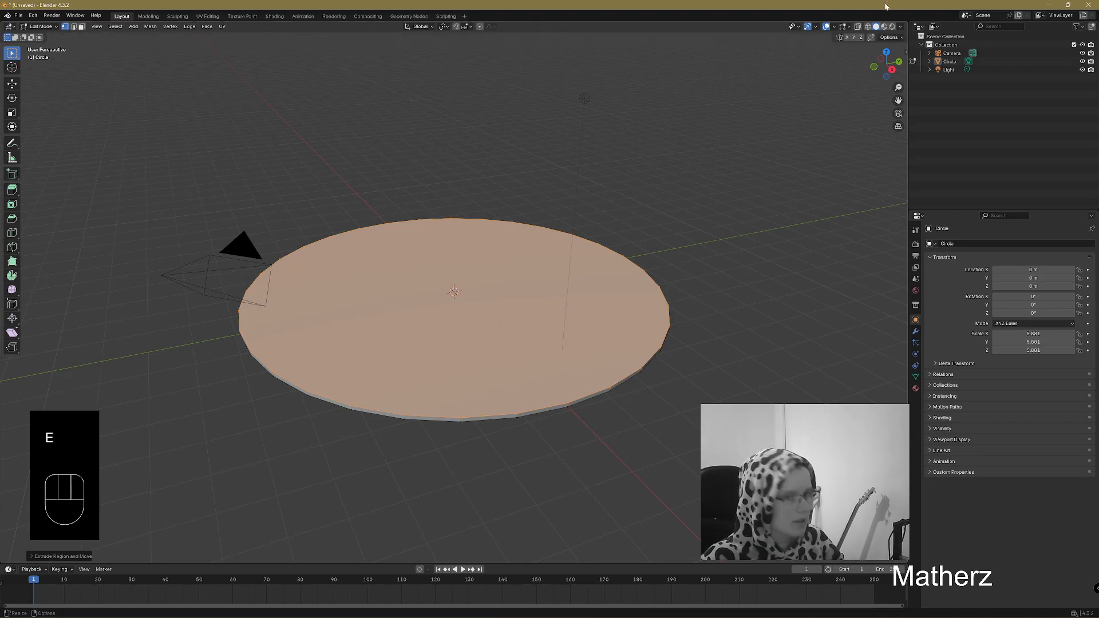
# Step: Split the 3D viewport into two side-by-side views and set one of them to front orthographic
pyautogui.moveTo(905, 24); pyautogui.dragTo(448, 40)
pyautogui.click(344, 118)
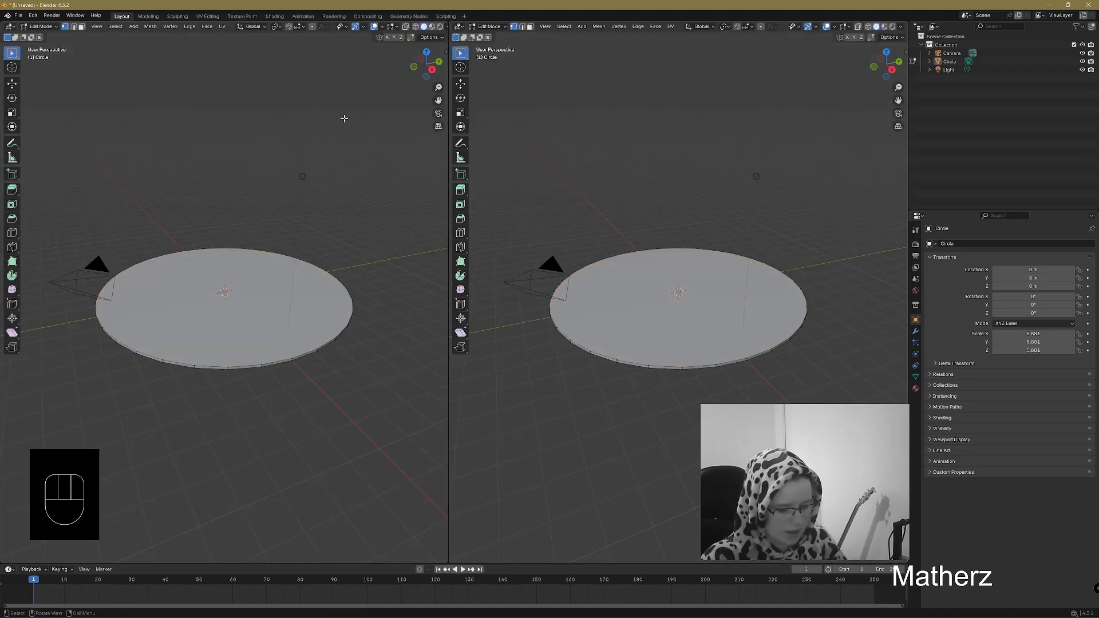
pyautogui.press('KP_1')
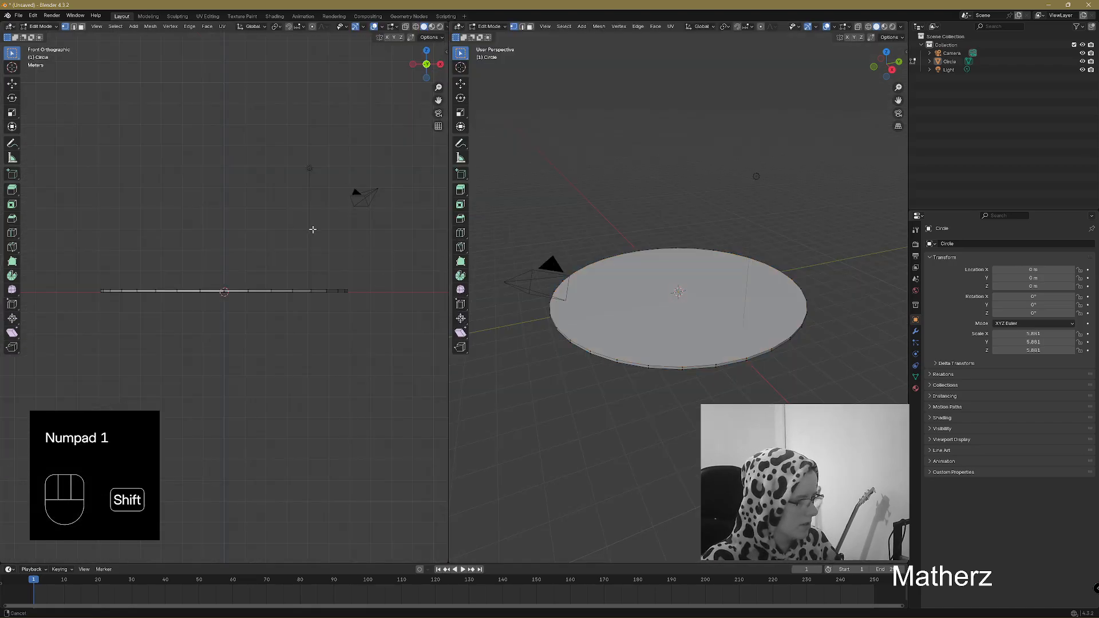
pyautogui.keyDown('shift'); pyautogui.moveTo(311, 228); pyautogui.dragTo(304, 319, button='middle'); pyautogui.keyUp('shift')
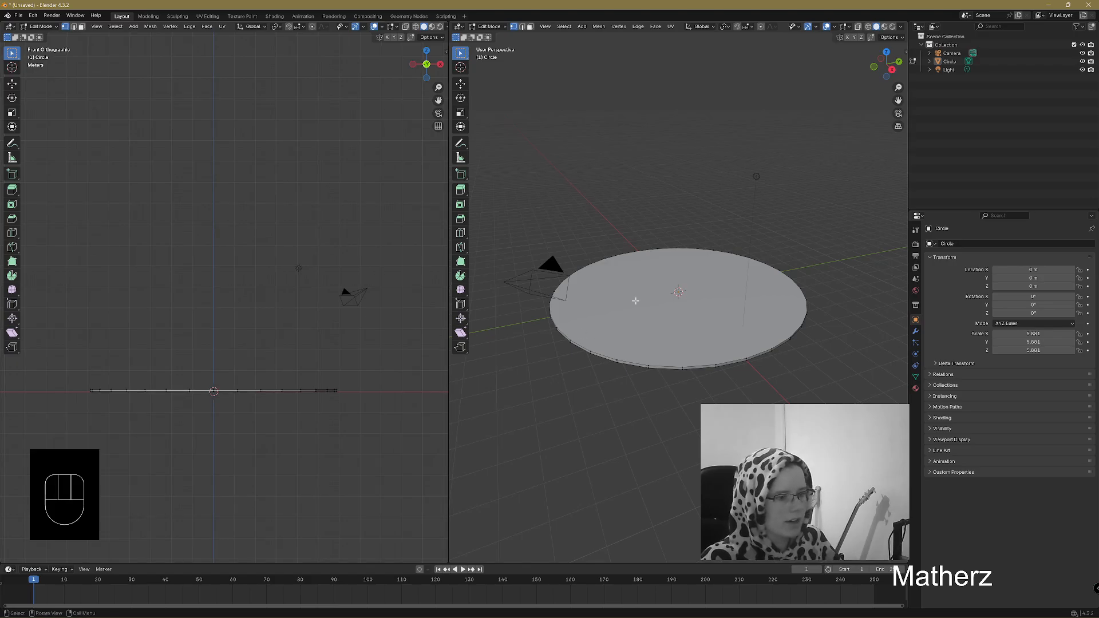
# Step: In face select mode, extrude the disc's top face slightly upward and scale it a little outward for the bottom bevel
pyautogui.press('3')
pyautogui.click(682, 322)
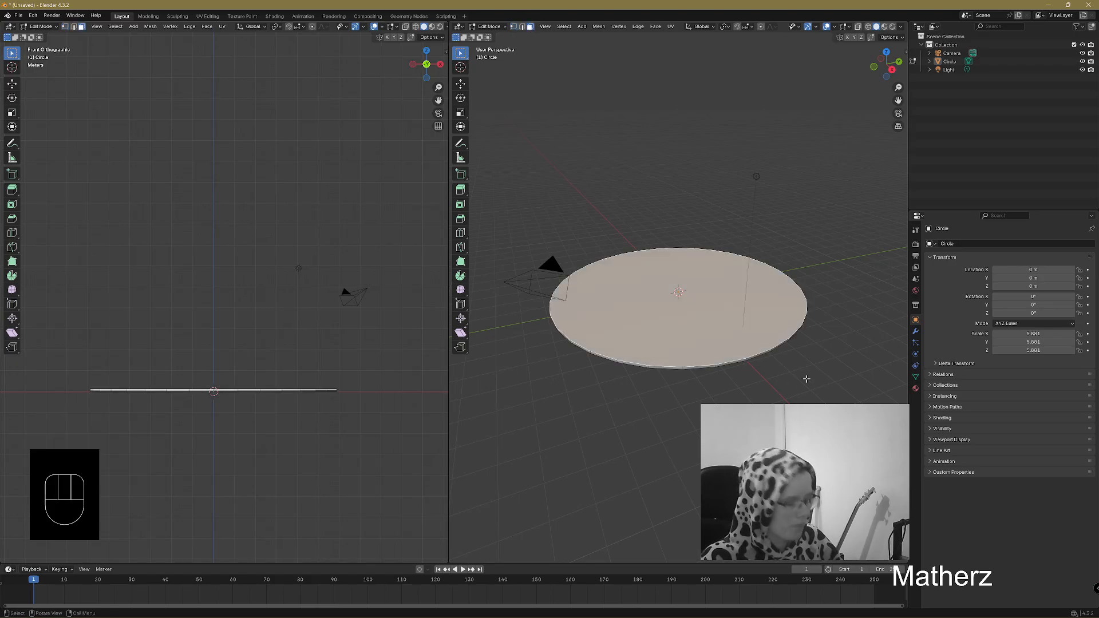
pyautogui.press('e')
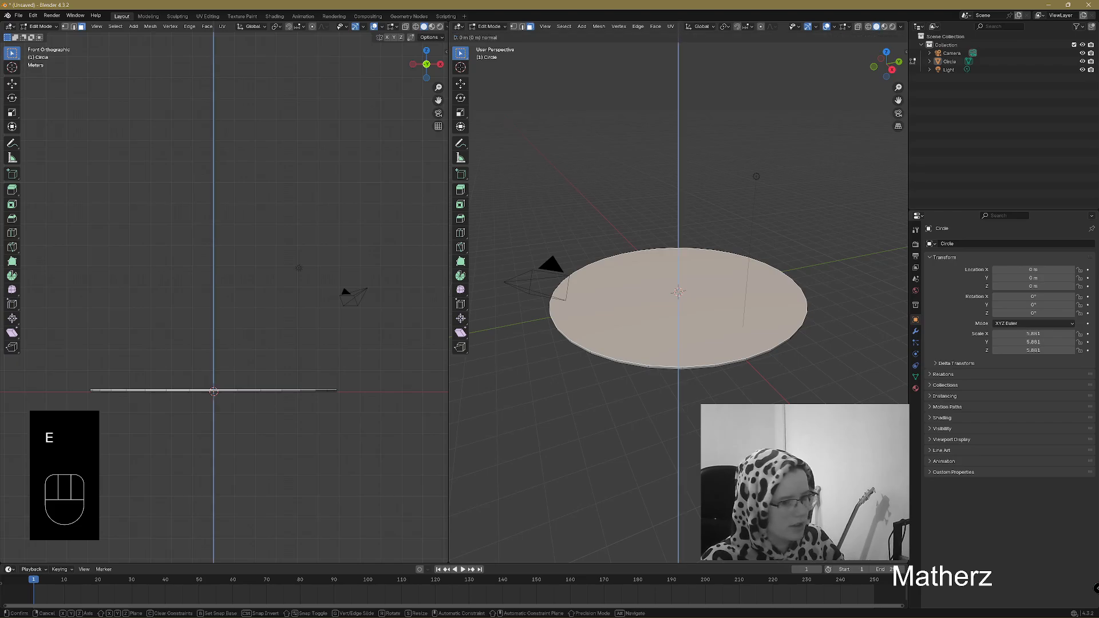
pyautogui.press('s')
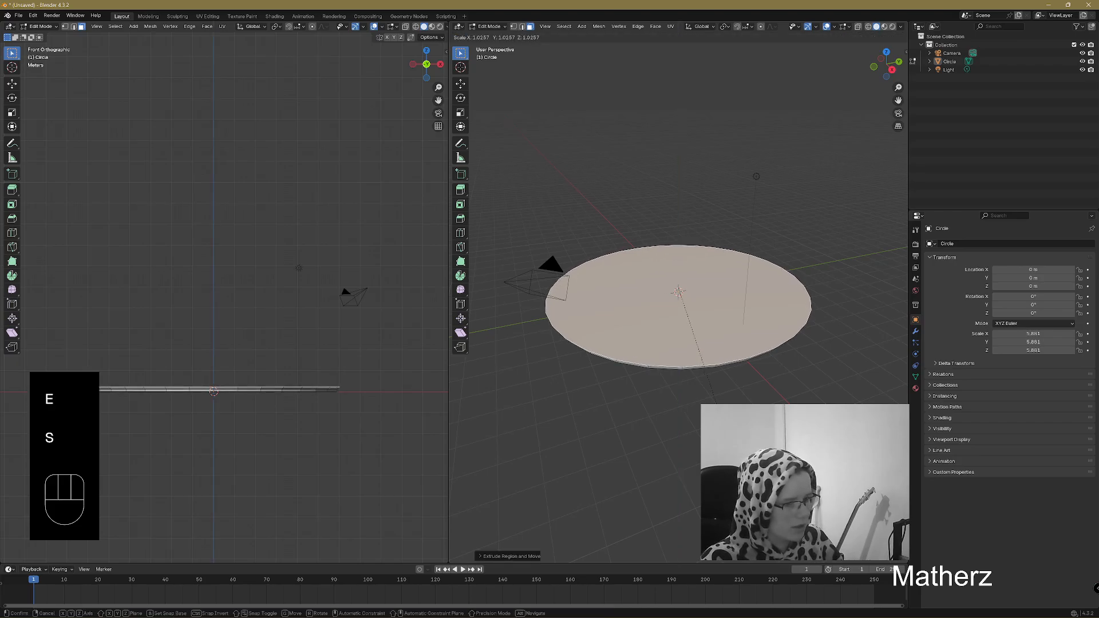
pyautogui.click(722, 427)
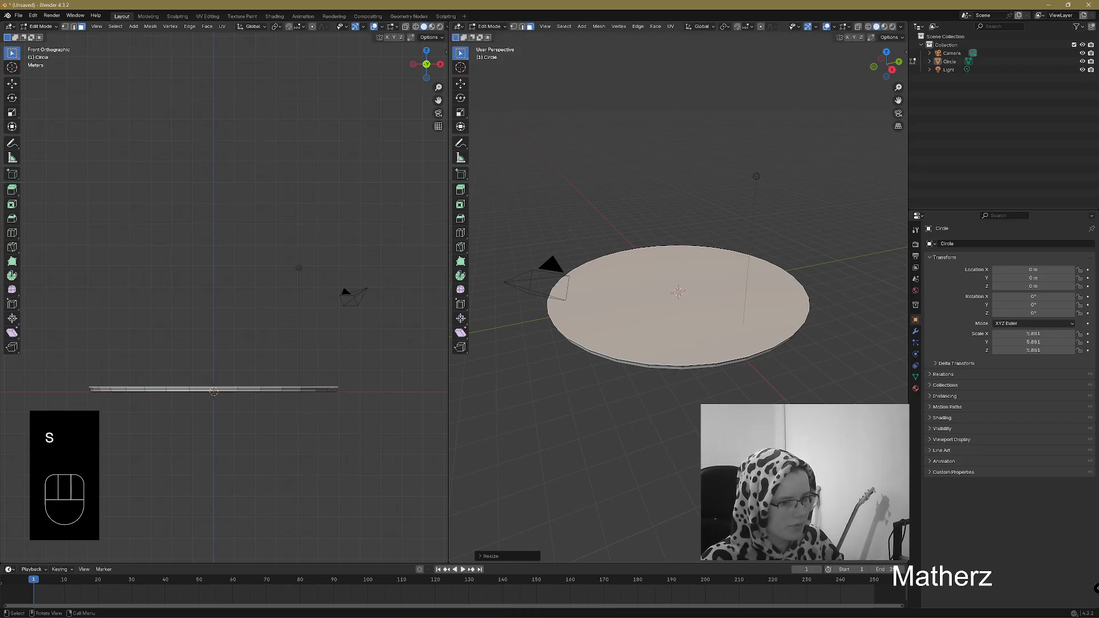
# Step: Extrude the top face slightly upward again and scale it out by about 1.03 to widen the base bevel
pyautogui.press('e')
pyautogui.click(723, 421)
pyautogui.press('s')
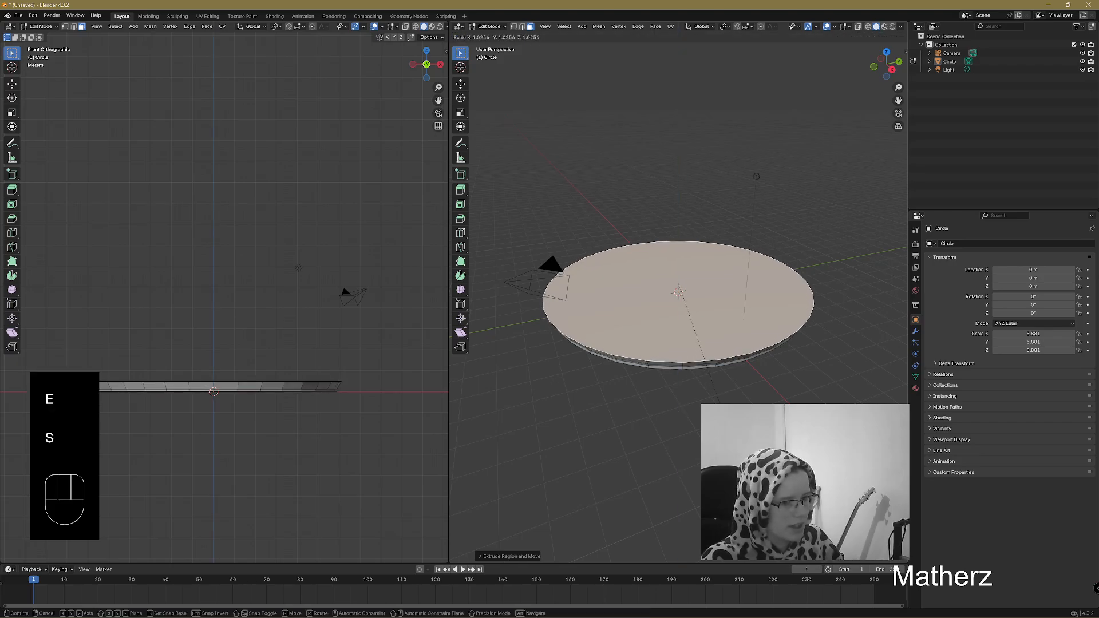
pyautogui.click(722, 424)
# Step: Extrude the top face far upward twice to form a tall cylindrical body with two wall sections
pyautogui.press('e')
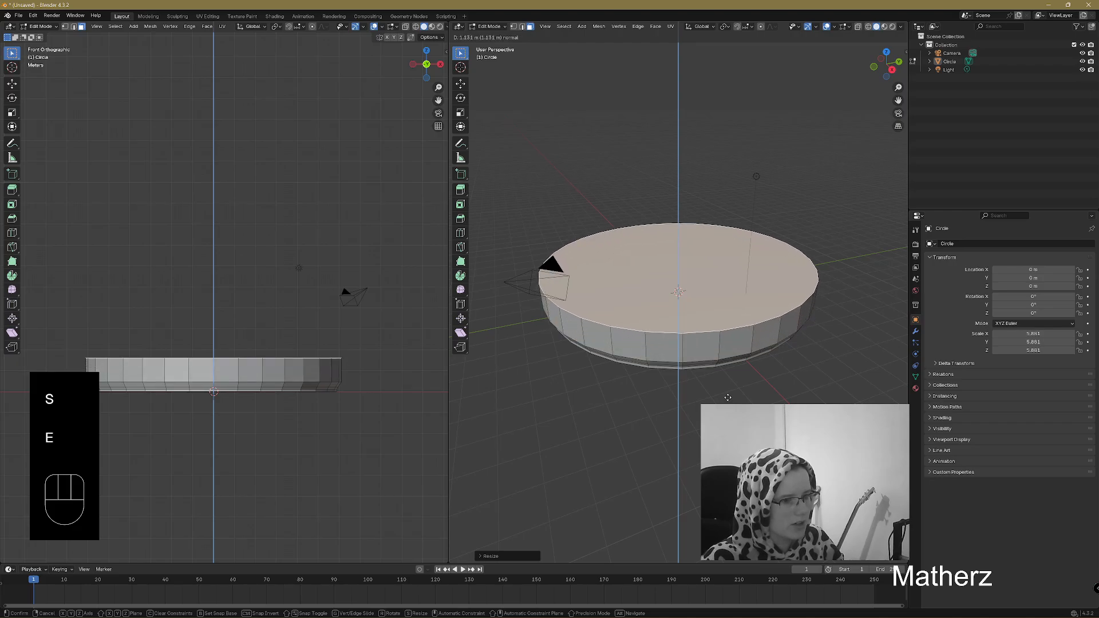
pyautogui.click(716, 204)
pyautogui.scroll(-3, 721, 250)
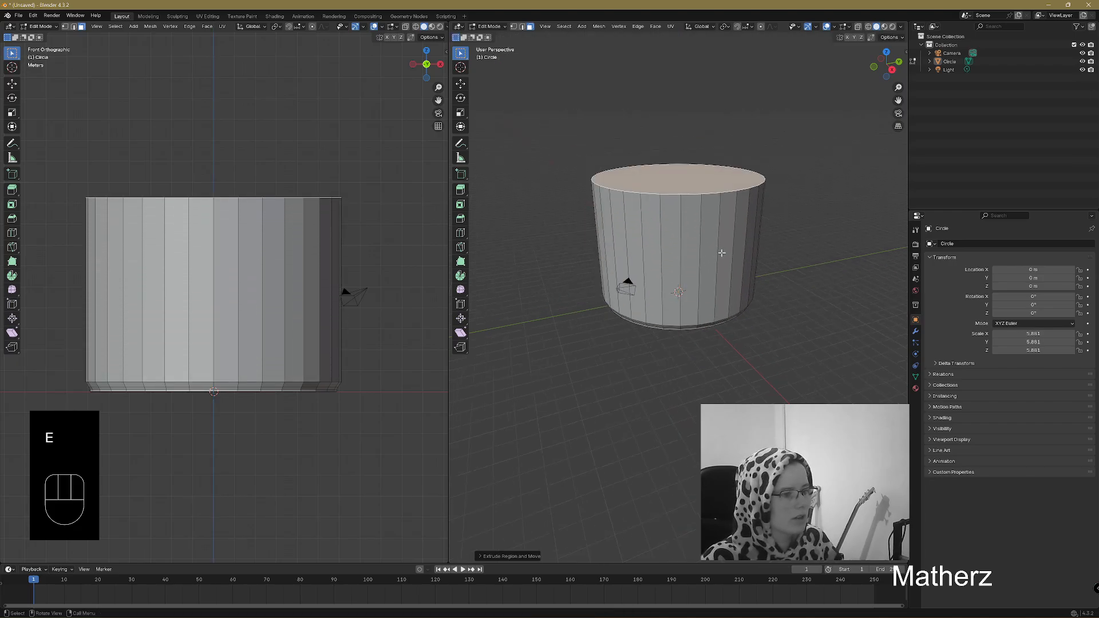
pyautogui.keyDown('shift'); pyautogui.moveTo(721, 252); pyautogui.dragTo(671, 389, button='middle'); pyautogui.keyUp('shift')
pyautogui.keyDown('shift'); pyautogui.moveTo(636, 465); pyautogui.dragTo(670, 448, button='middle'); pyautogui.keyUp('shift')
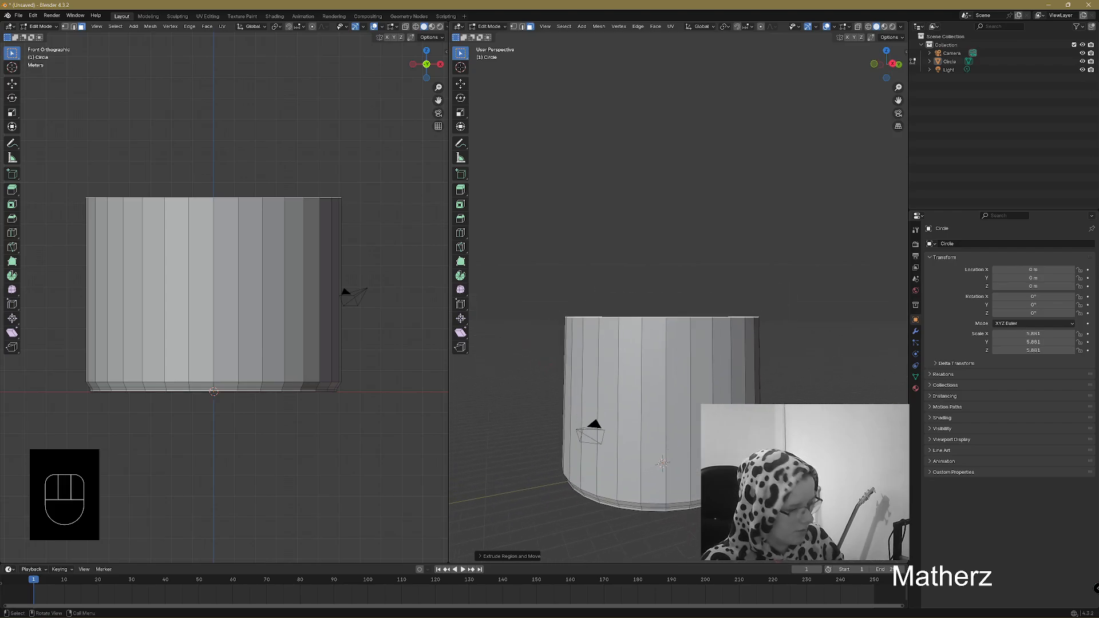
pyautogui.press('e')
pyautogui.click(725, 332)
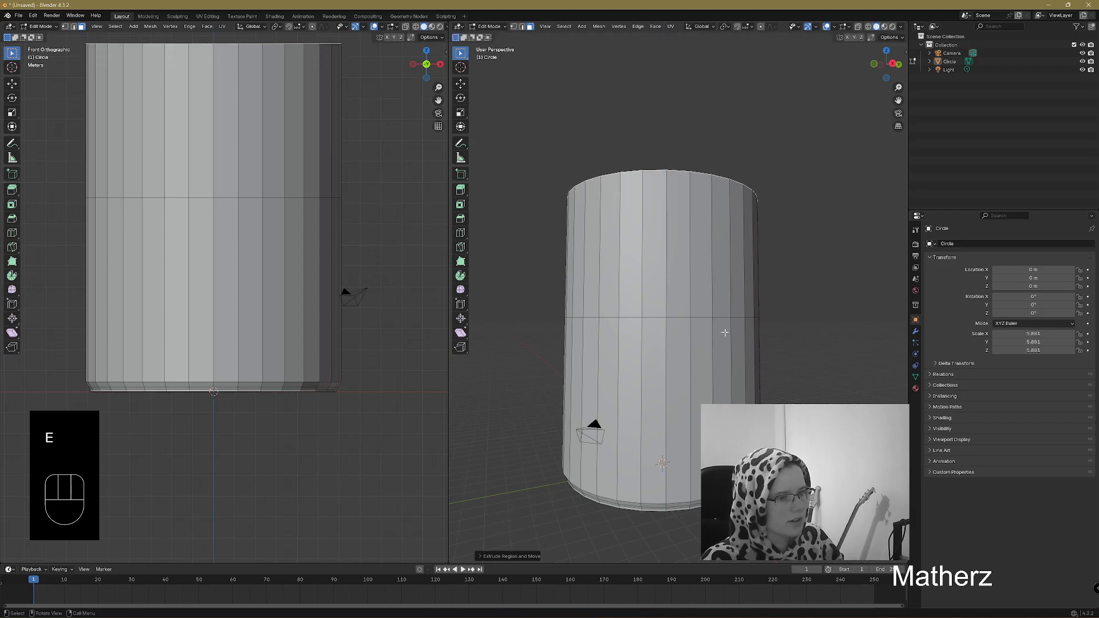
# Step: Move the top face down to shorten the upper section of the cylinder
pyautogui.moveTo(725, 332); pyautogui.dragTo(716, 364, button='middle')
pyautogui.press('g')
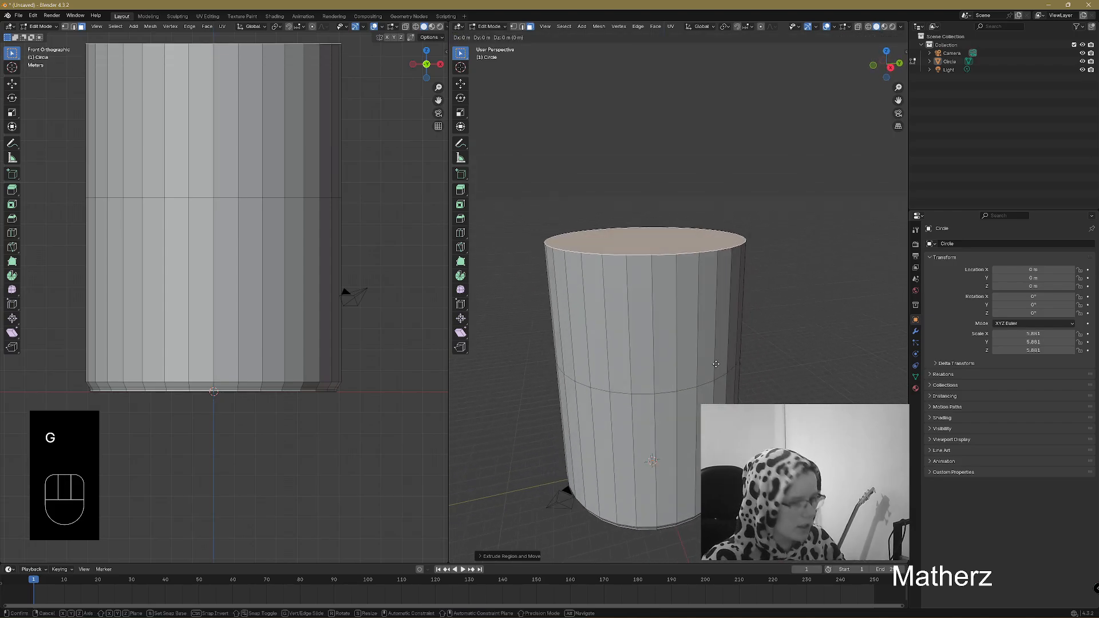
pyautogui.click(716, 402)
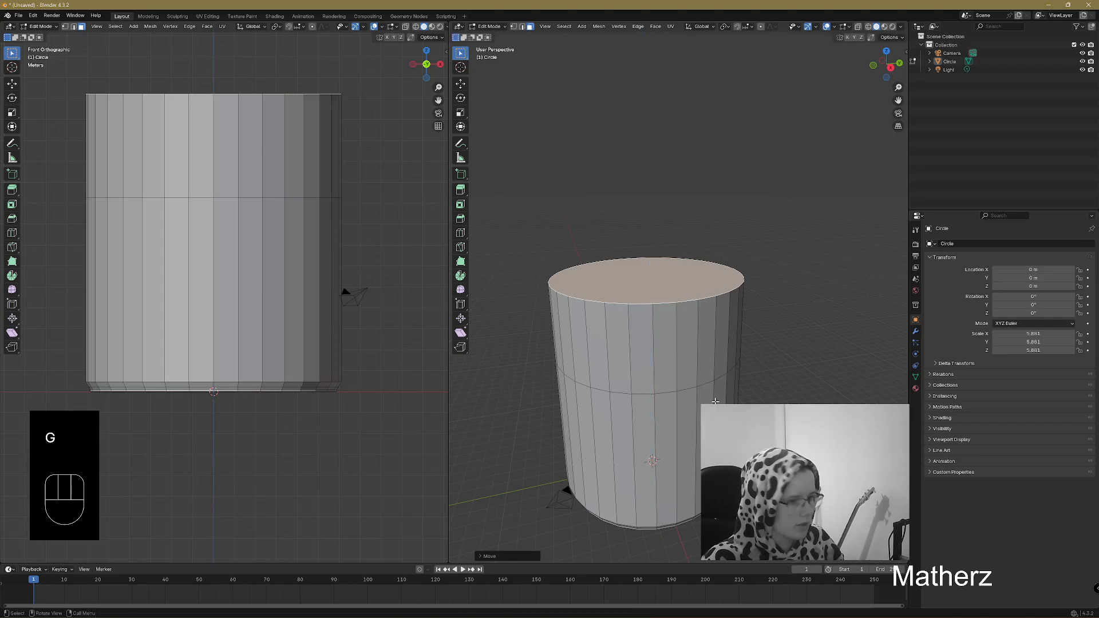
# Step: Extrude the top face up about 0.15 m and scale it slightly outward to start the rim
pyautogui.press('e')
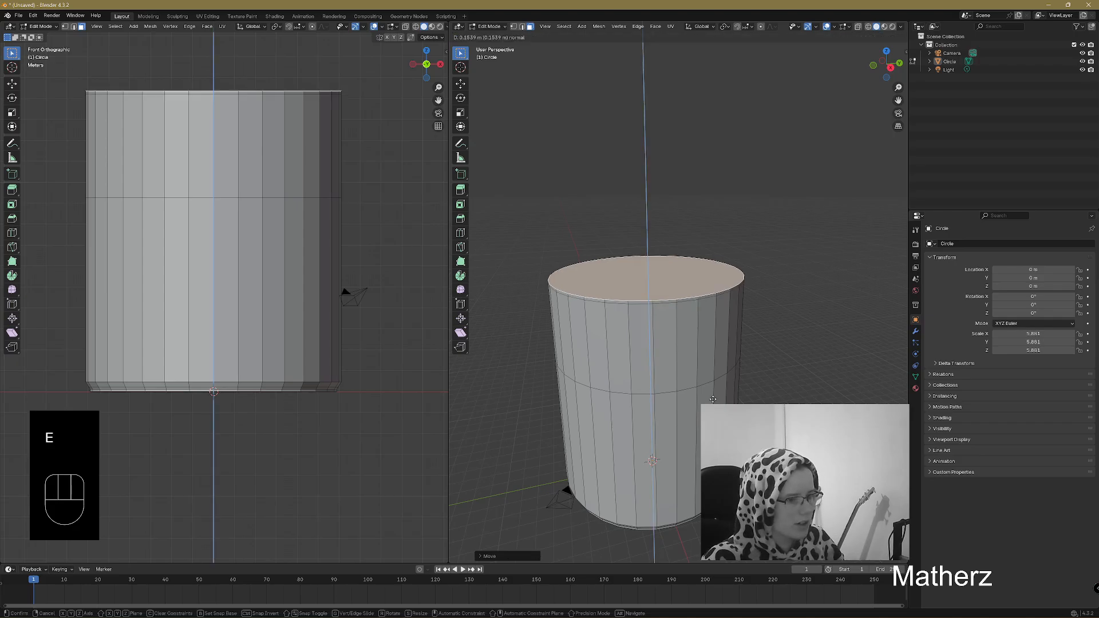
pyautogui.click(713, 399)
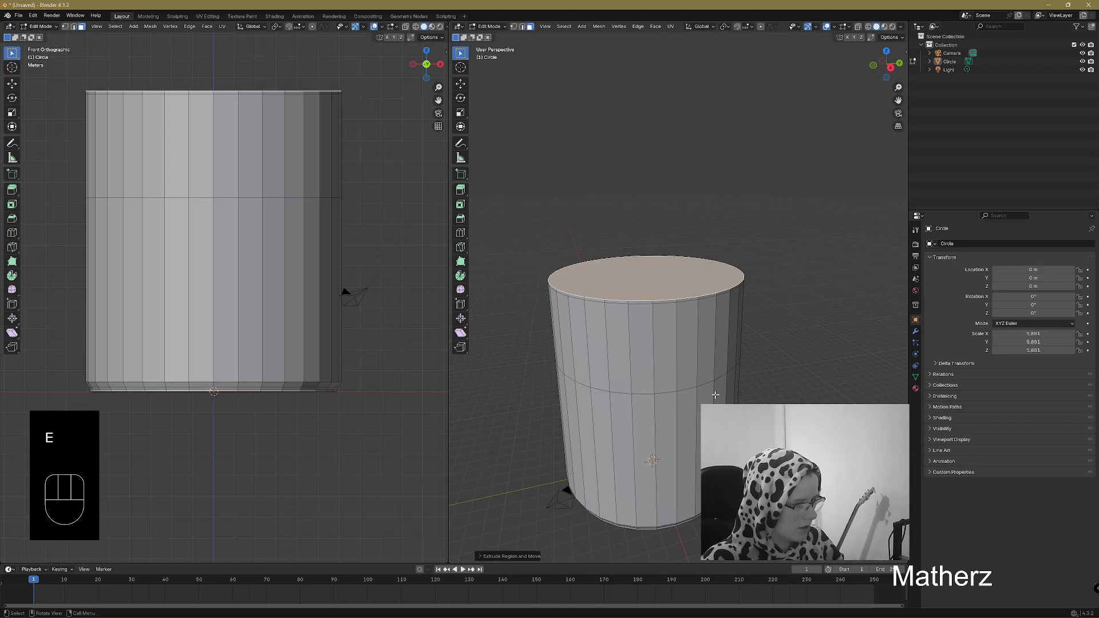
pyautogui.press('s')
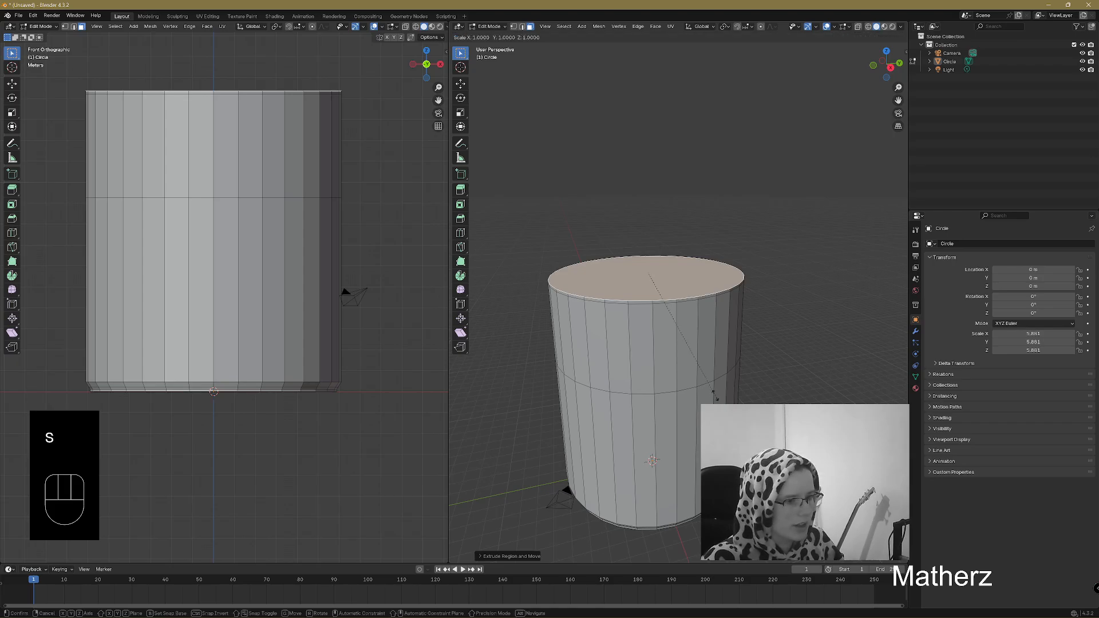
pyautogui.click(717, 397)
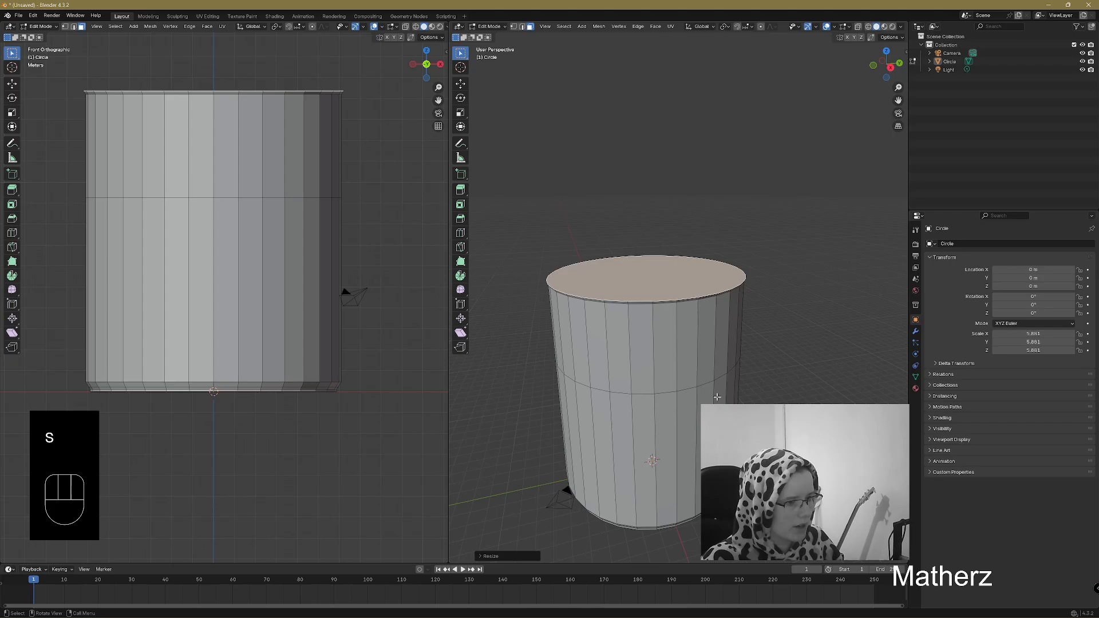
# Step: Extrude two more thin rim layers from the top face, scaling each slightly outward, the second about 0.09 m high and scaled about 1.03
pyautogui.press('e')
pyautogui.press('s')
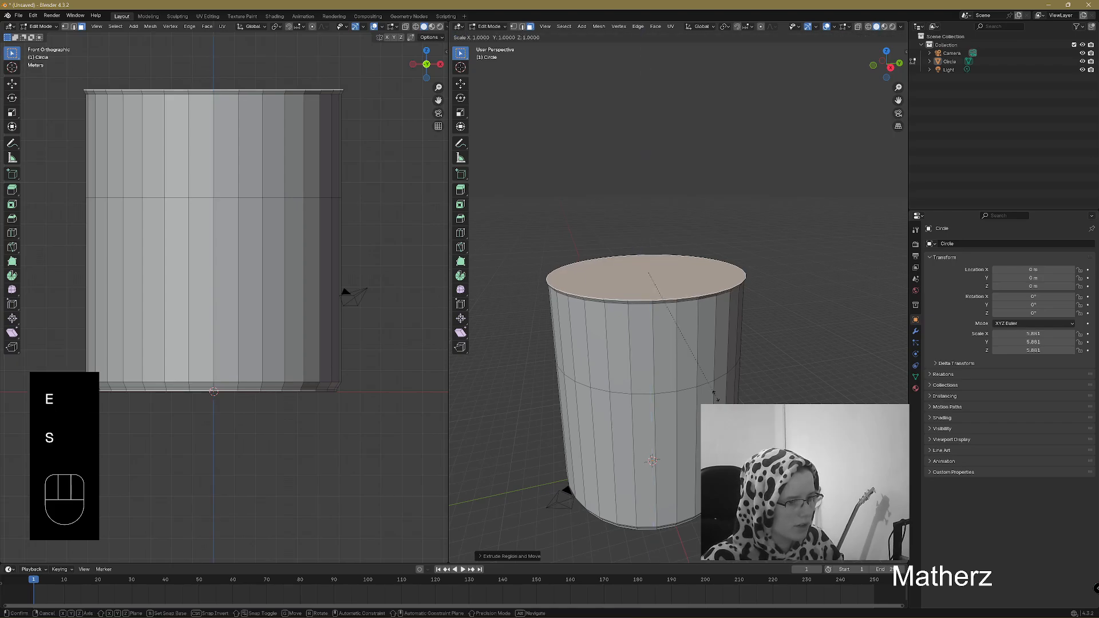
pyautogui.click(718, 396)
pyautogui.press('e')
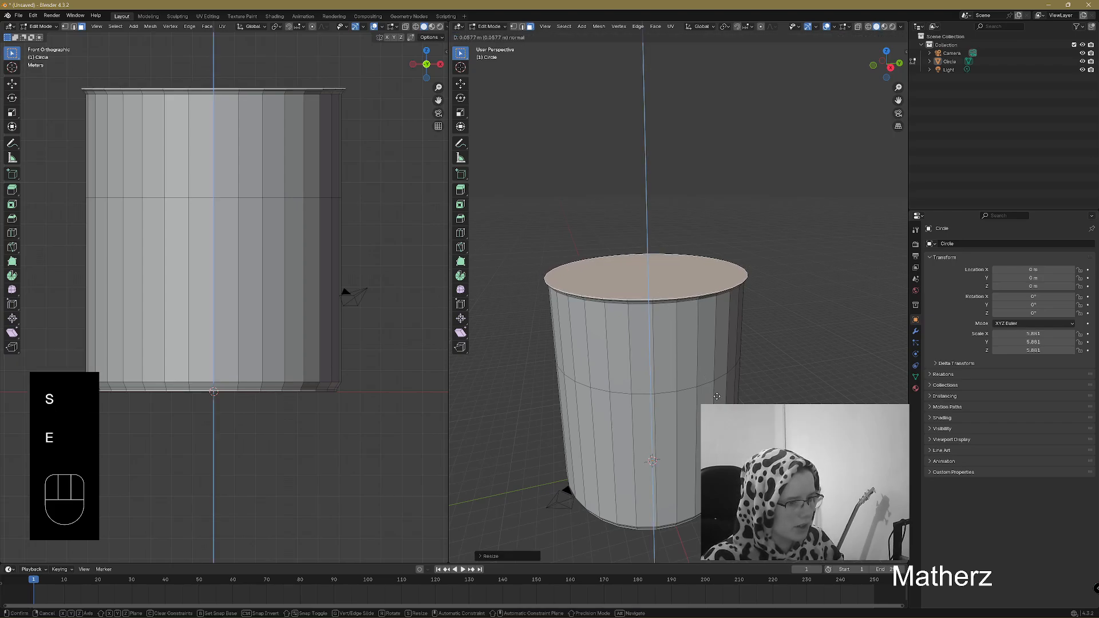
pyautogui.click(716, 396)
pyautogui.press('s')
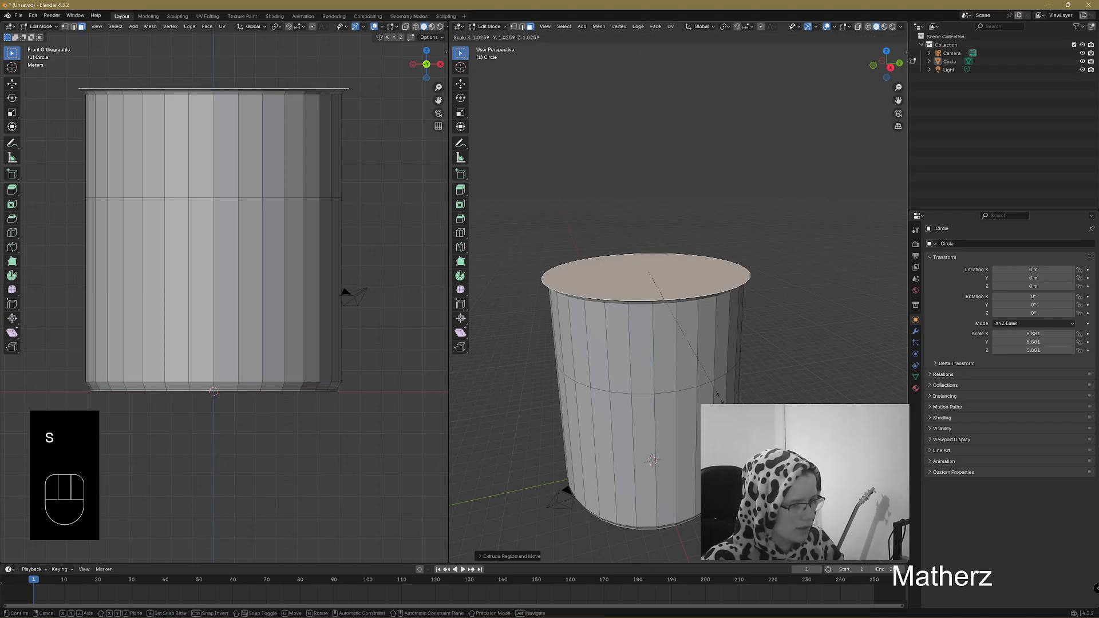
pyautogui.click(719, 398)
# Step: Extrude the top face in place without height and scale the new face slightly outward to extend the rim
pyautogui.press('e')
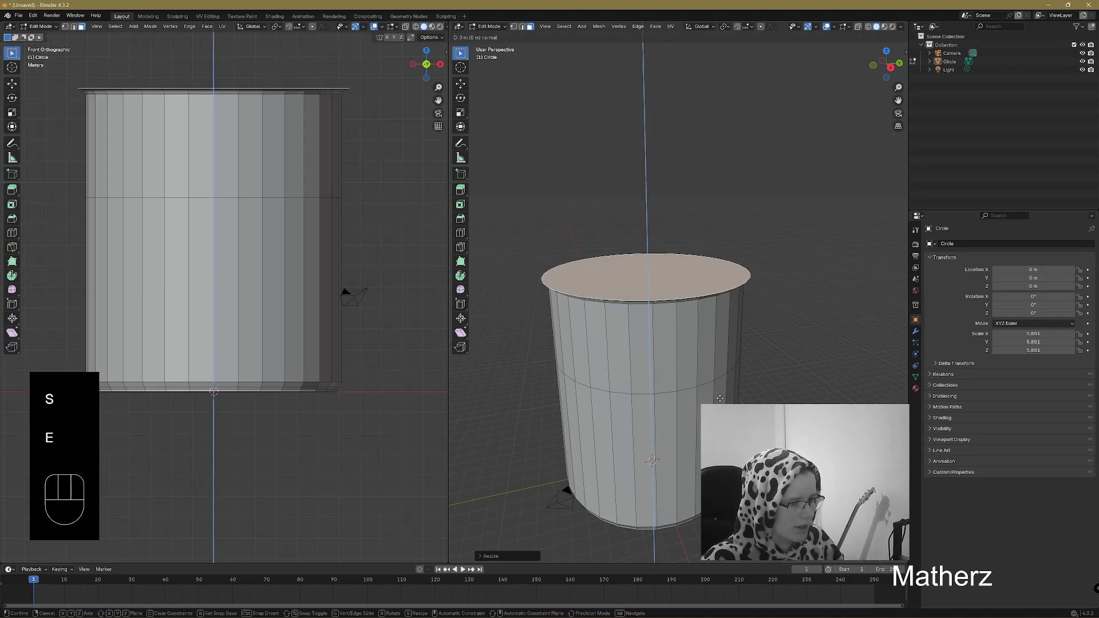
pyautogui.rightClick(719, 398)
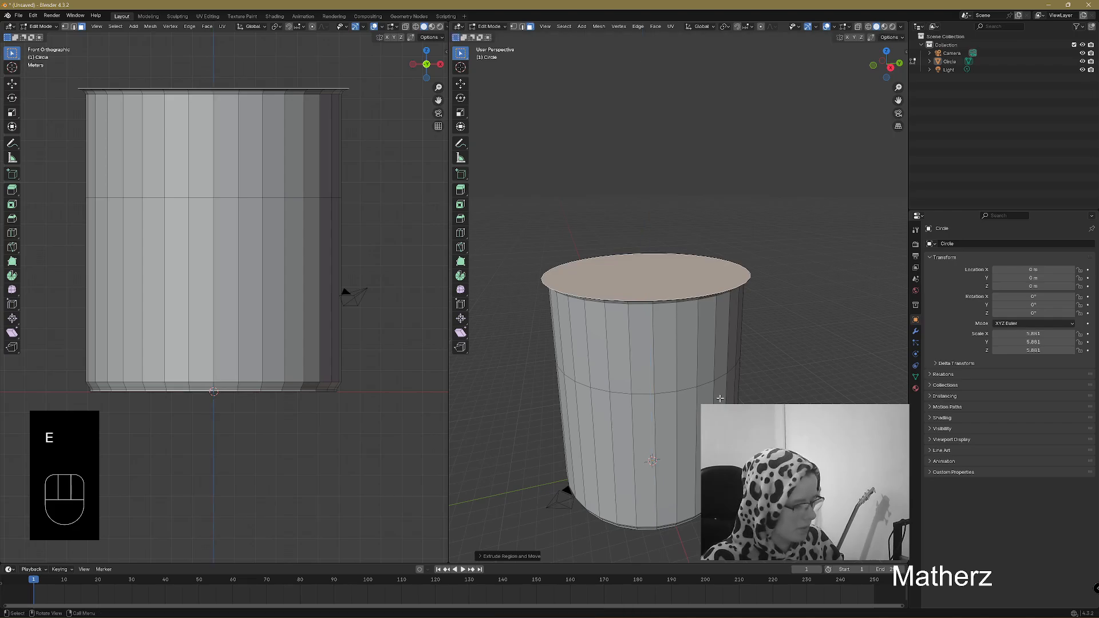
pyautogui.press('s')
pyautogui.click(762, 320)
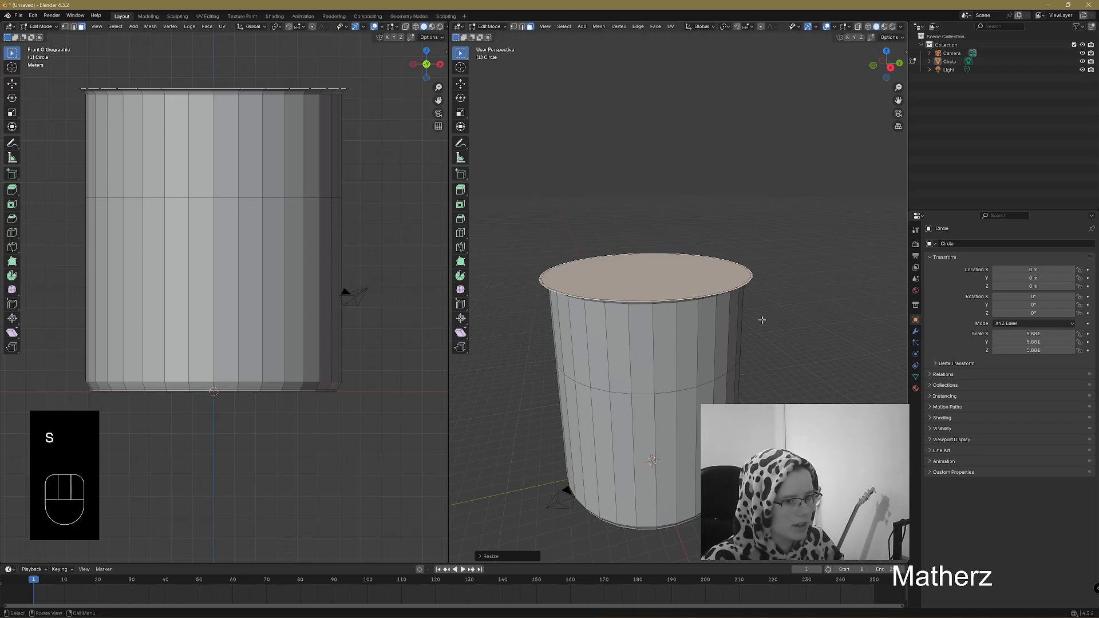
pyautogui.scroll(3, 762, 320)
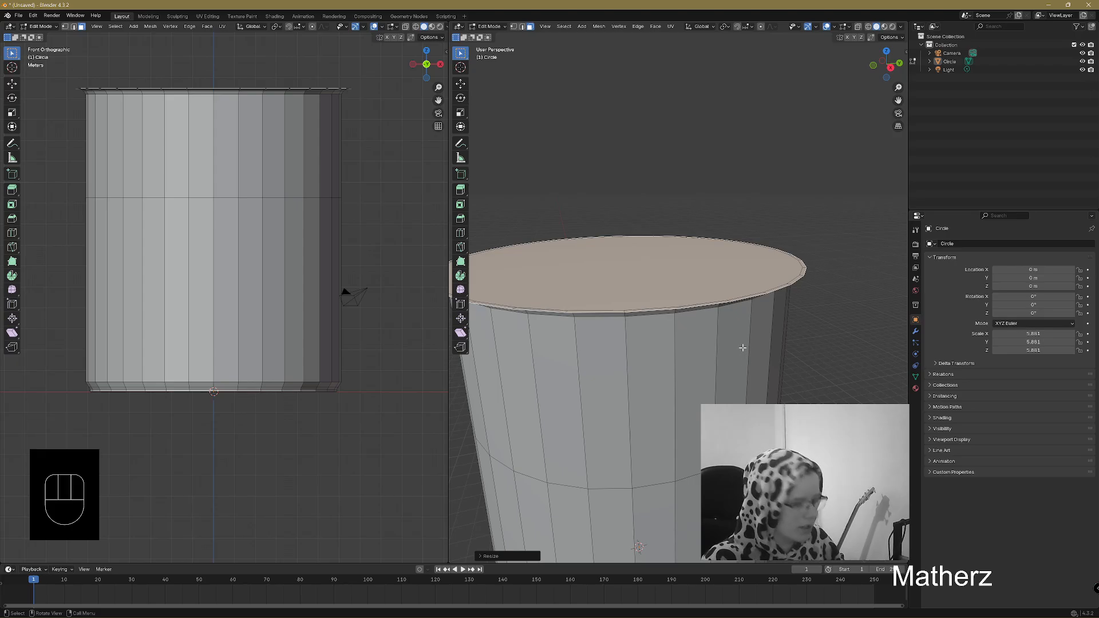
# Step: Extrude the top face down in three thin layers, the second about 0.07 m, and scale the last one outward to about 1.01
pyautogui.press('e')
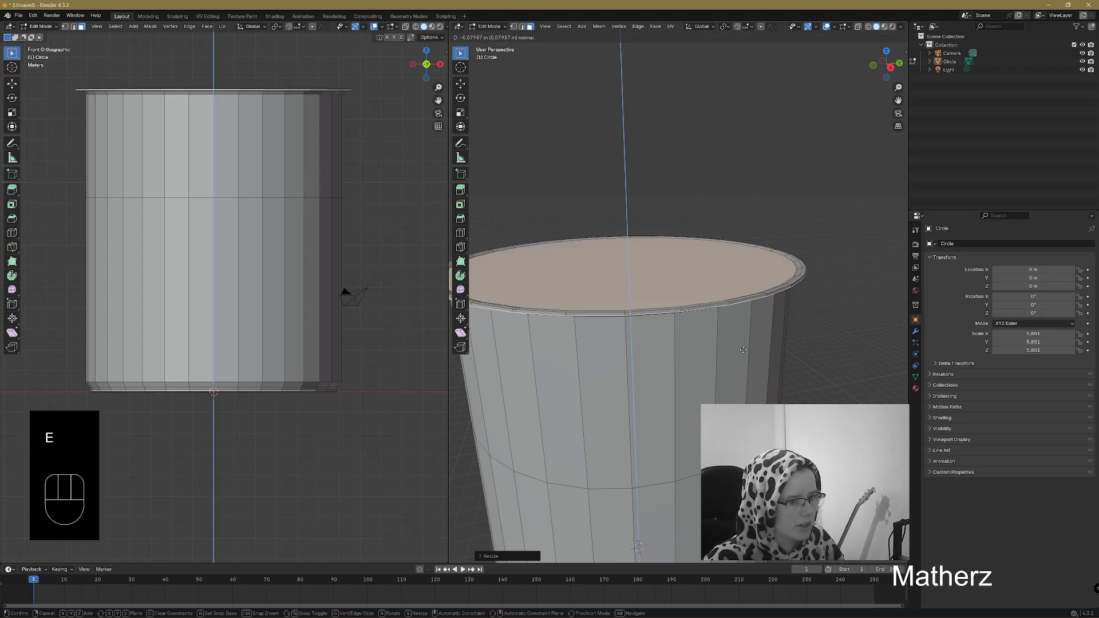
pyautogui.click(743, 350)
pyautogui.press('e')
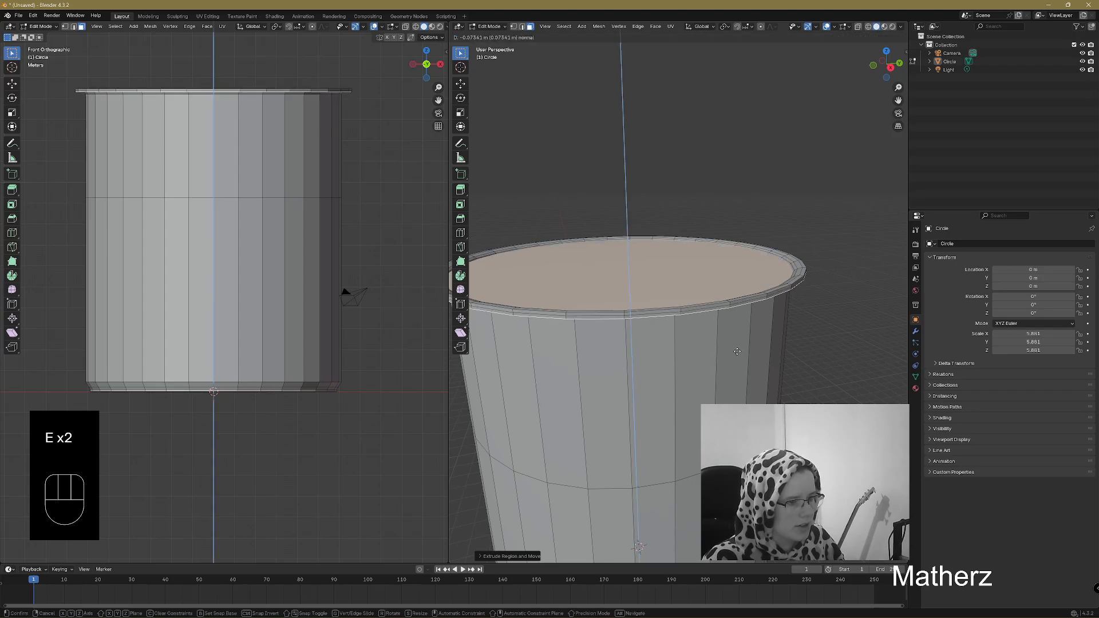
pyautogui.click(738, 351)
pyautogui.press('e')
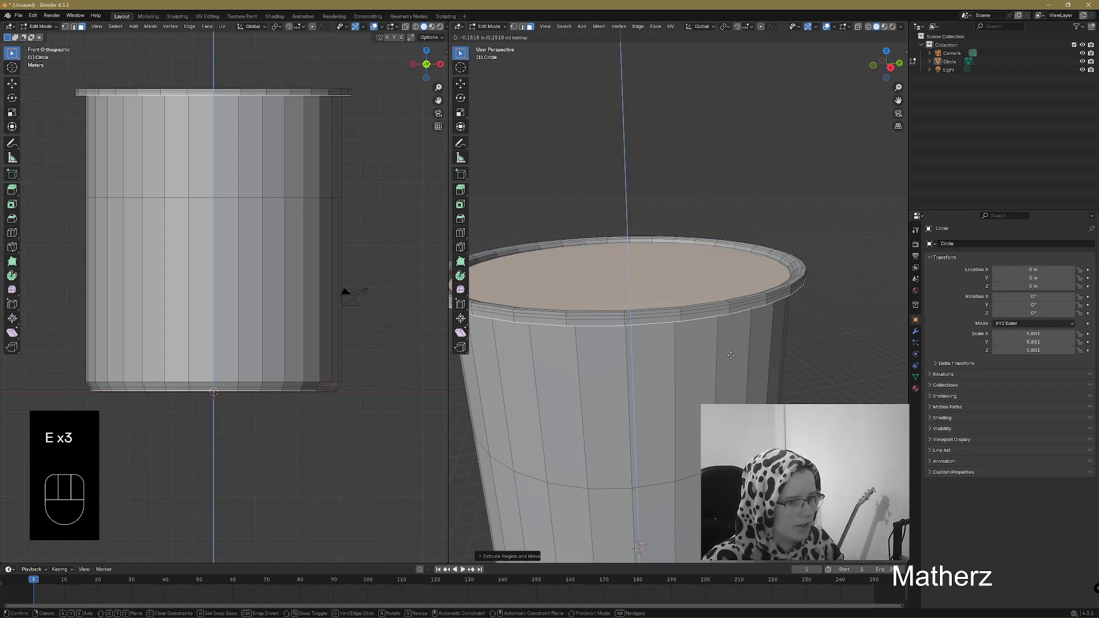
pyautogui.click(729, 354)
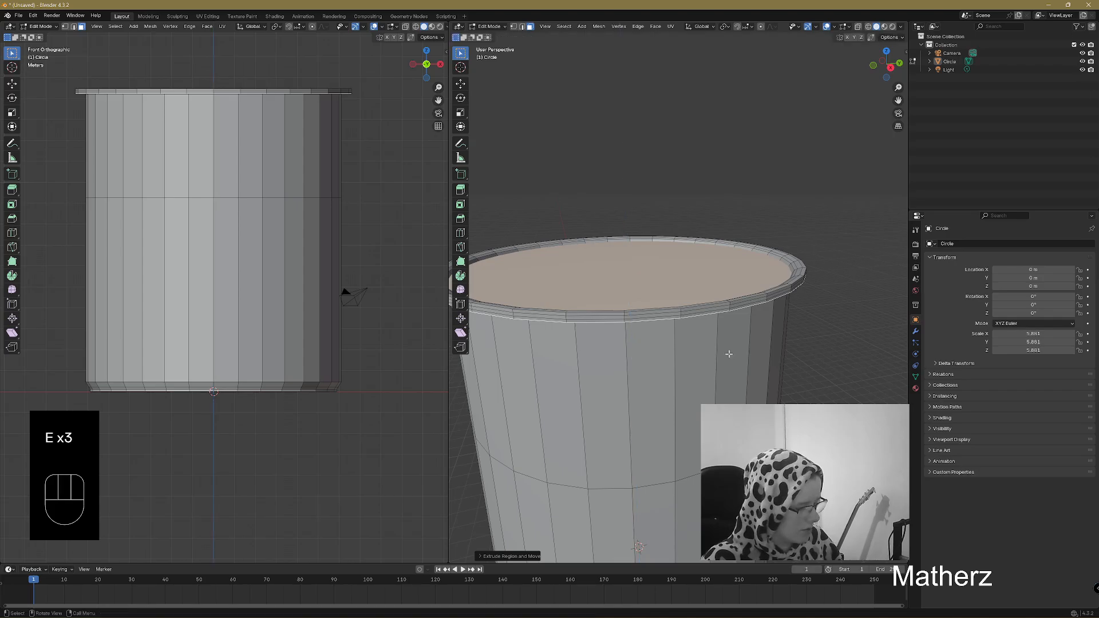
pyautogui.press('s')
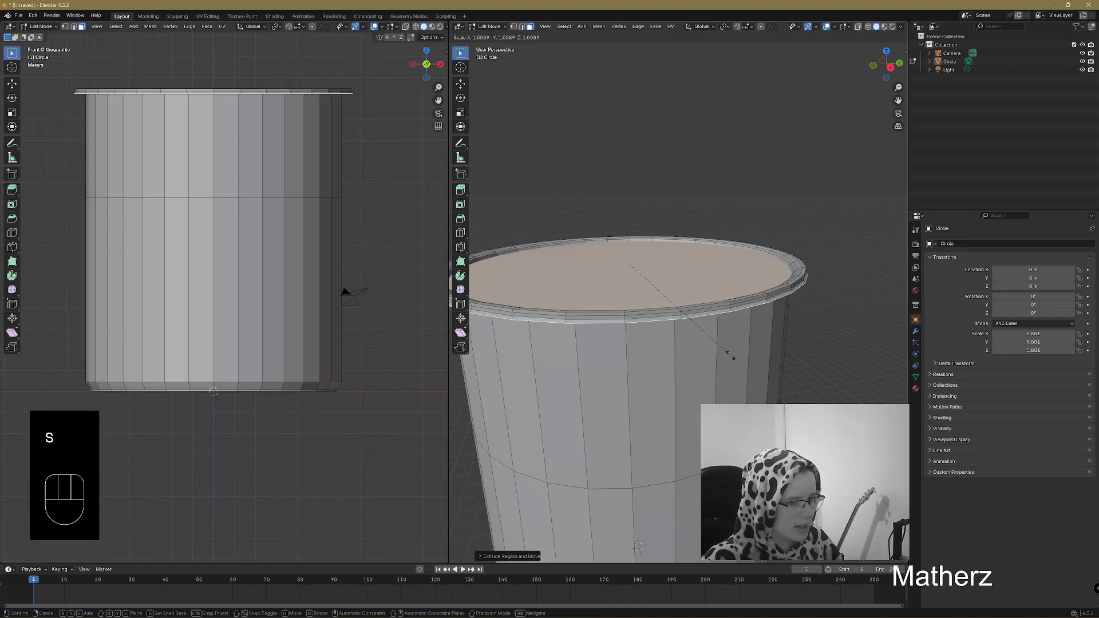
pyautogui.click(730, 355)
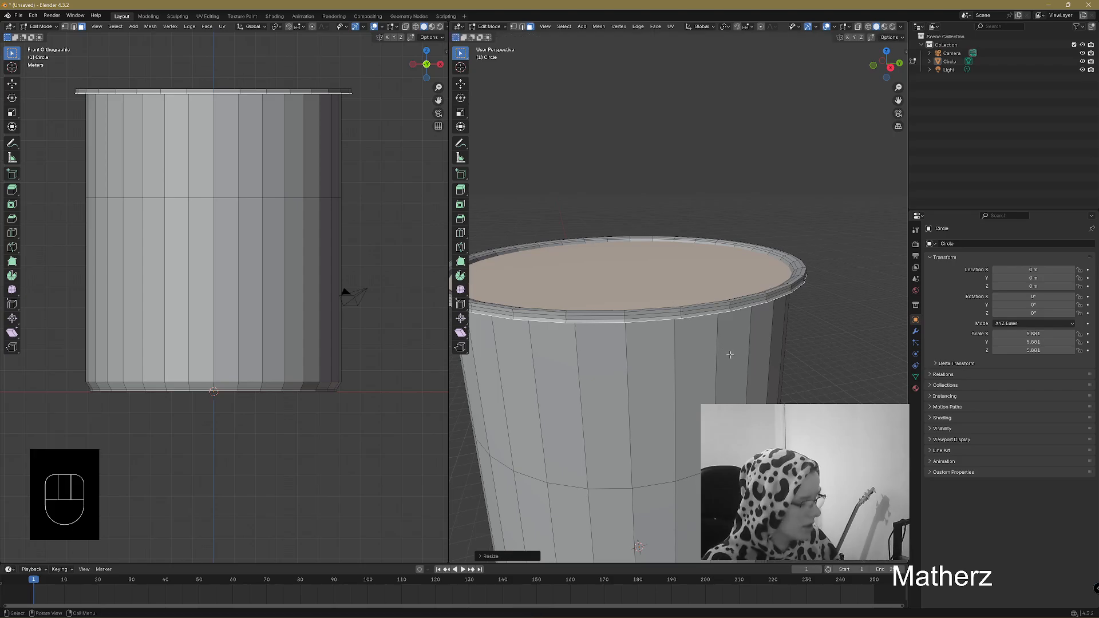
# Step: Extrude the face in place without height and scale it slightly outward to widen the rim
pyautogui.press('e')
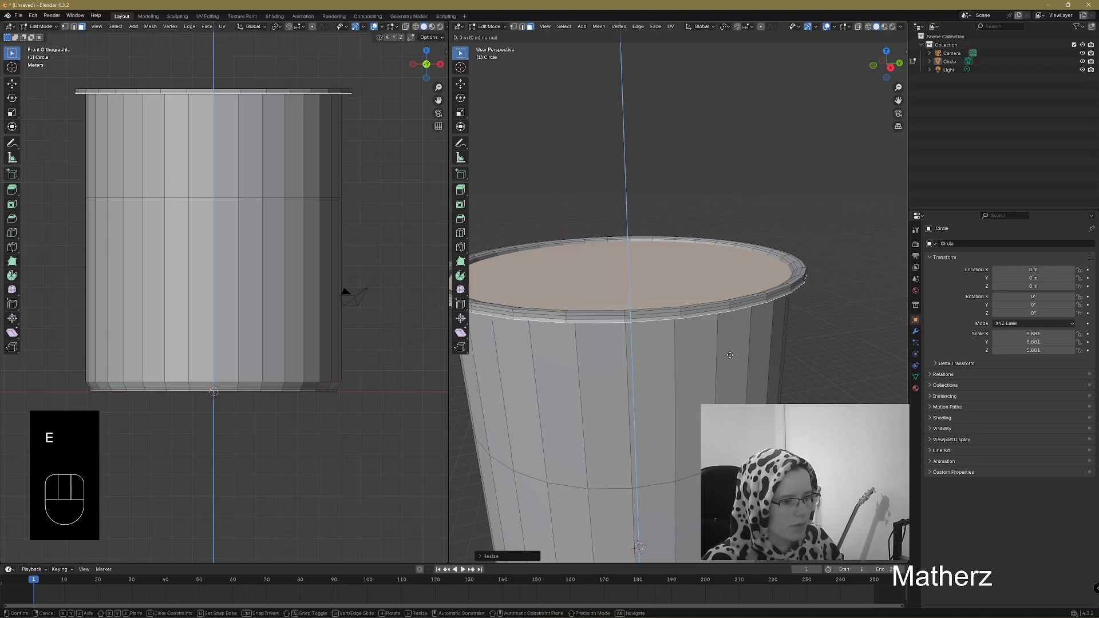
pyautogui.rightClick(730, 355)
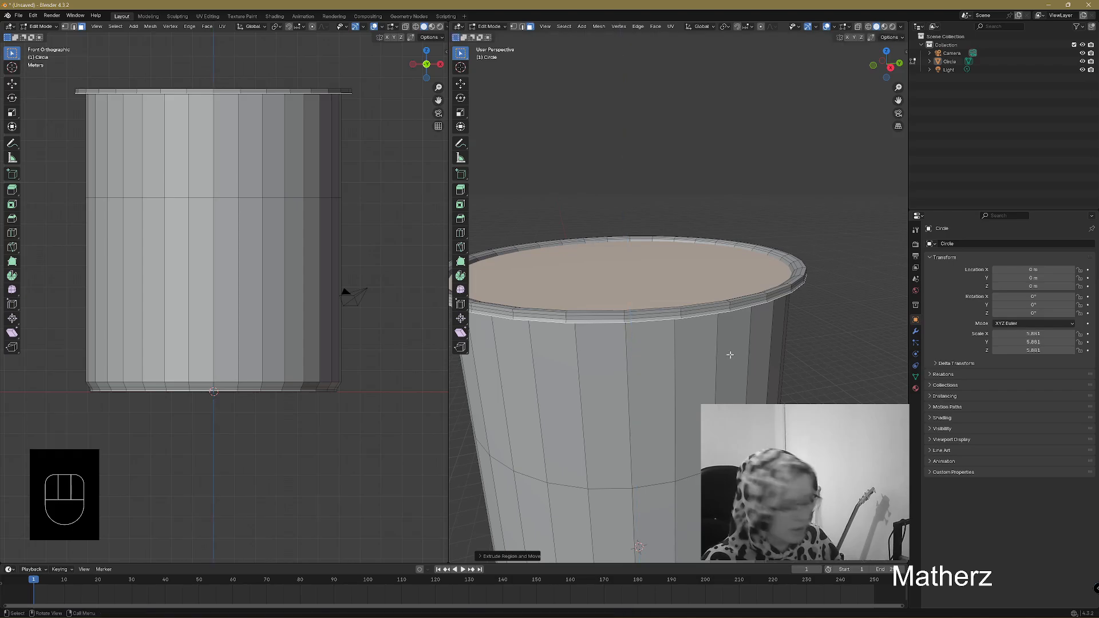
pyautogui.press('s')
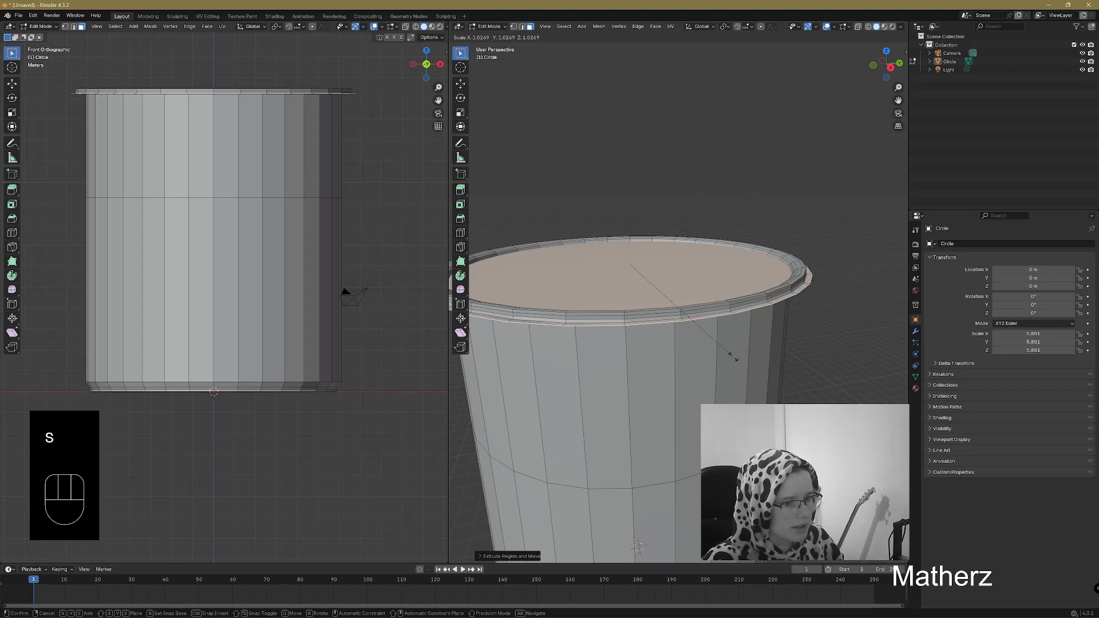
pyautogui.click(732, 356)
# Step: Extrude the rim face up in three thin layers, the first about 0.05 m high, and scale it slightly inward to round the rim
pyautogui.press('e')
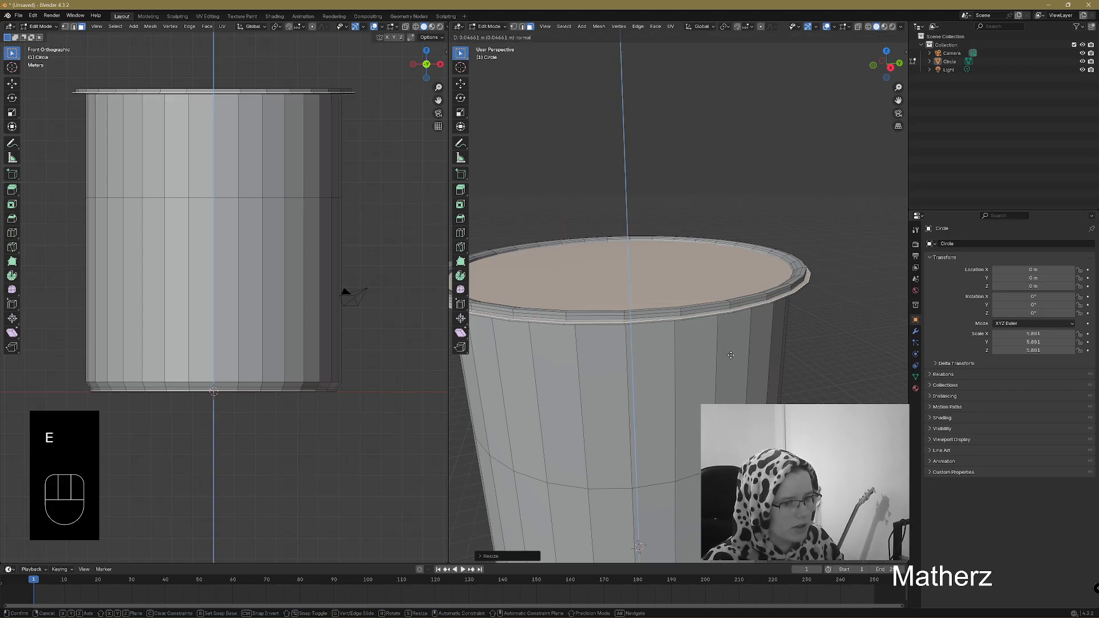
pyautogui.click(731, 355)
pyautogui.press('e')
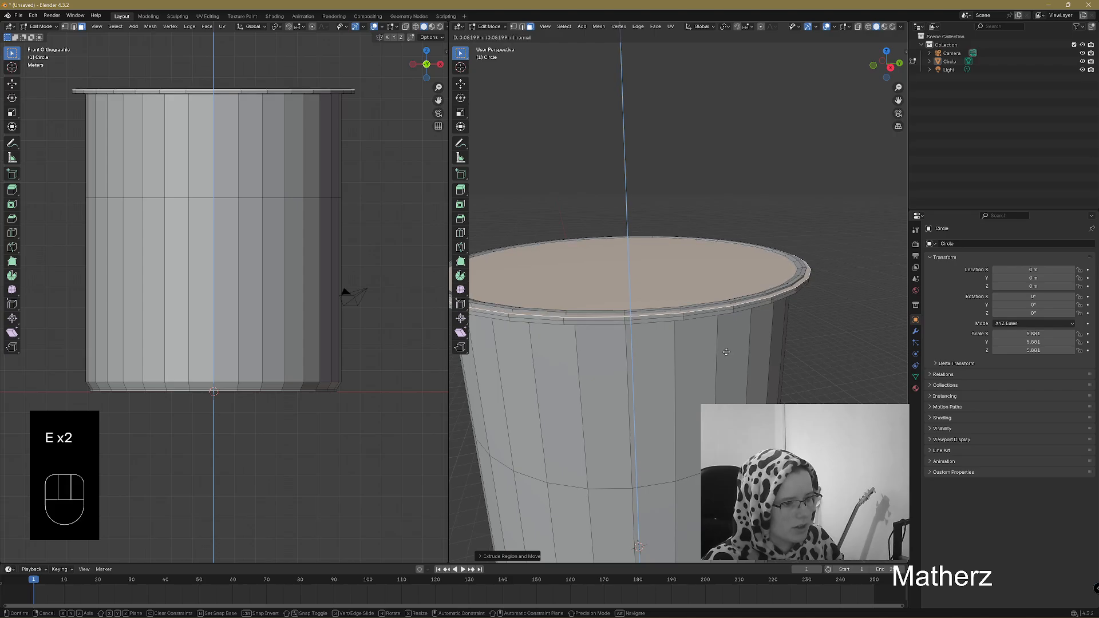
pyautogui.click(730, 355)
pyautogui.press('s')
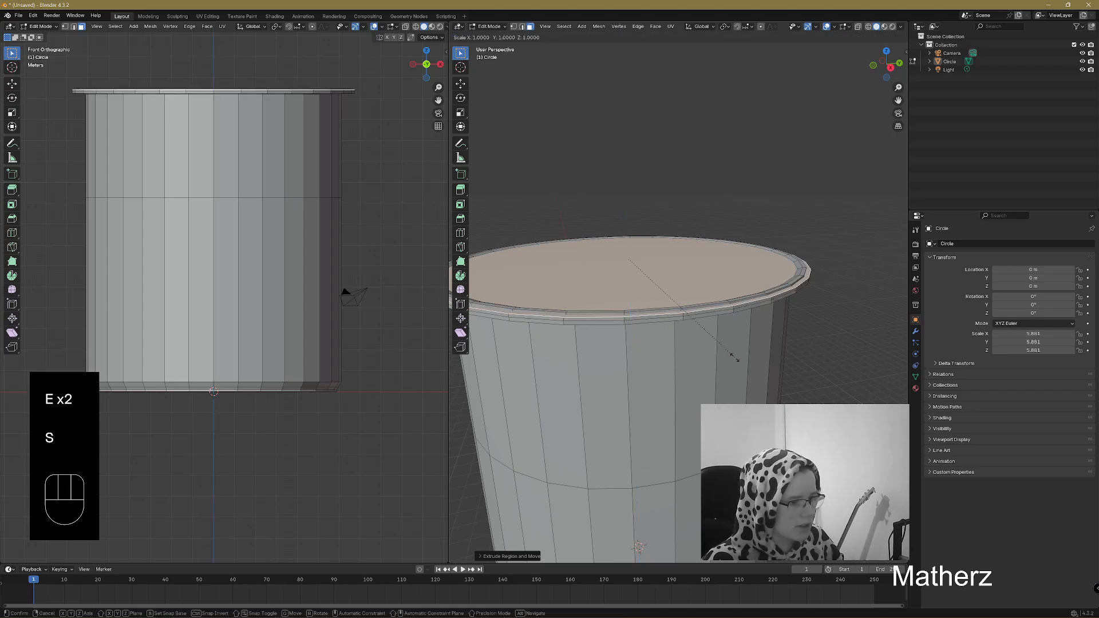
pyautogui.click(734, 357)
pyautogui.press('e')
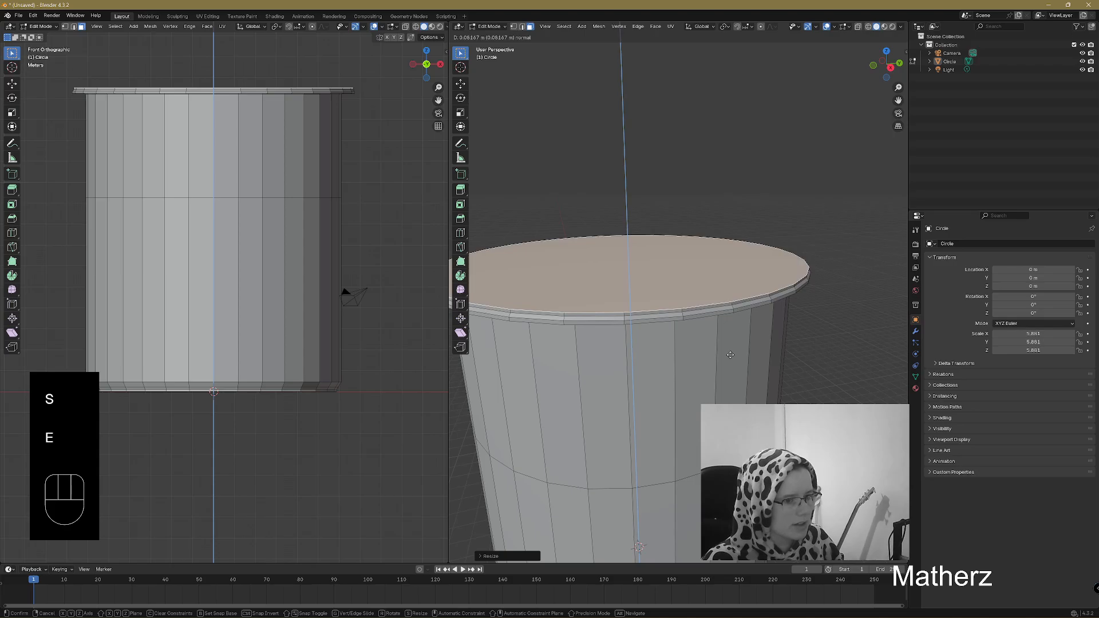
pyautogui.click(732, 357)
pyautogui.press('s')
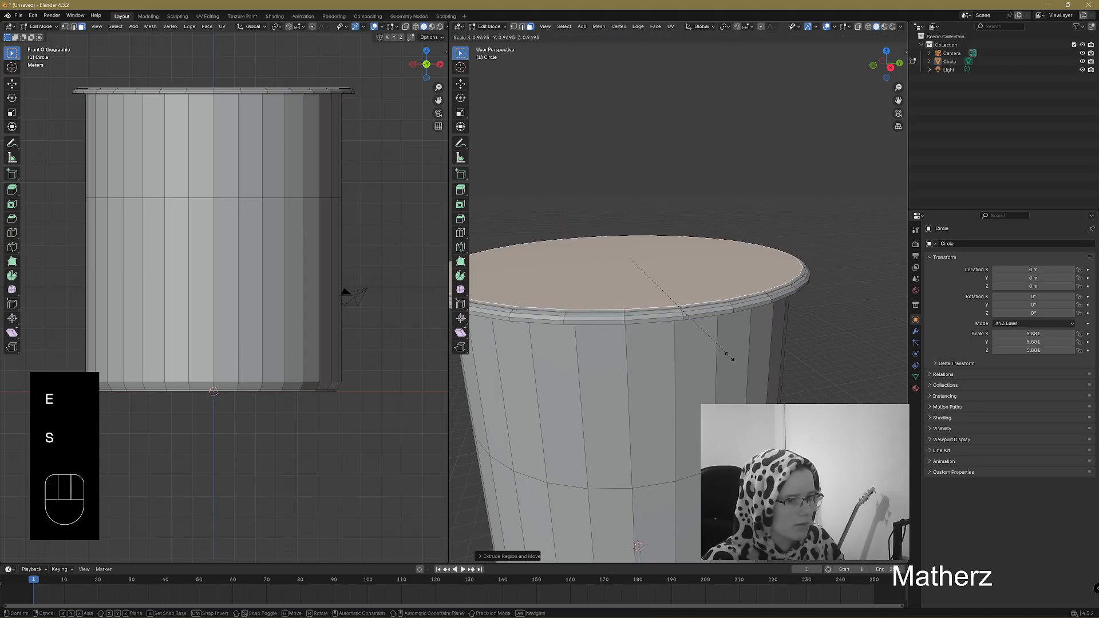
pyautogui.click(731, 358)
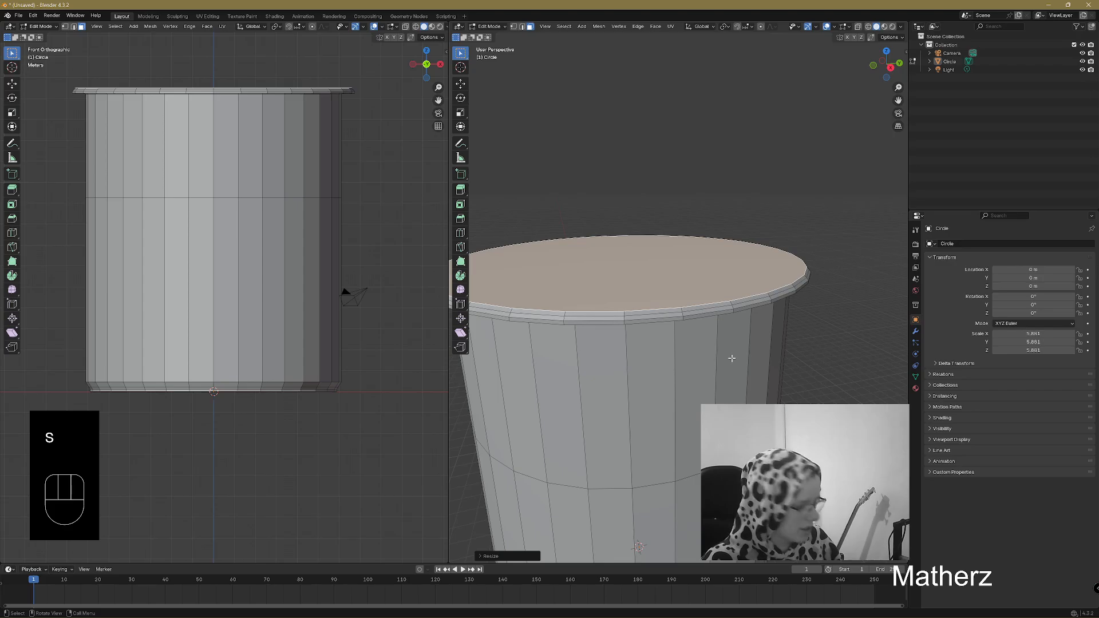
# Step: Extrude one more thin layer up scaled to about 0.97, and extrude the top face in place scaled to about 0.98
pyautogui.press('e')
pyautogui.click(730, 356)
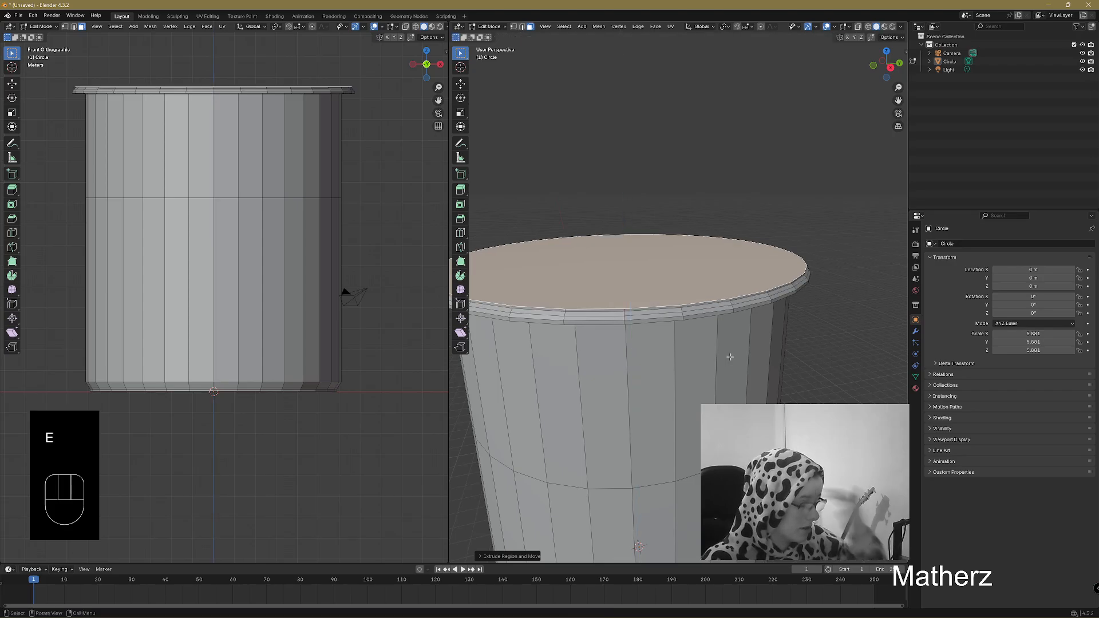
pyautogui.press('s')
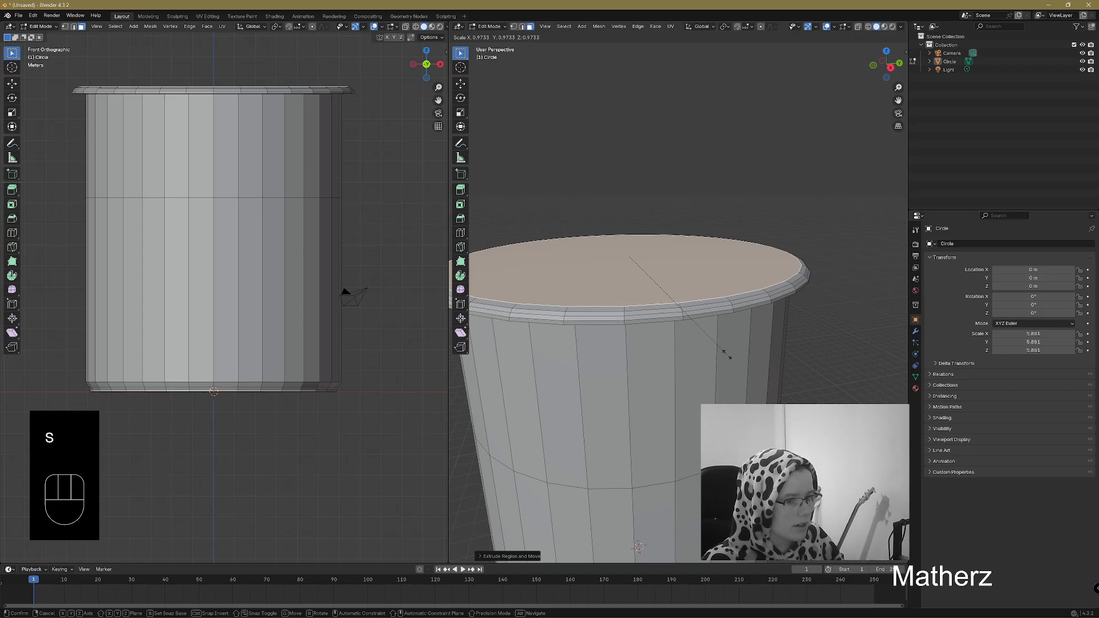
pyautogui.click(727, 354)
pyautogui.press('e')
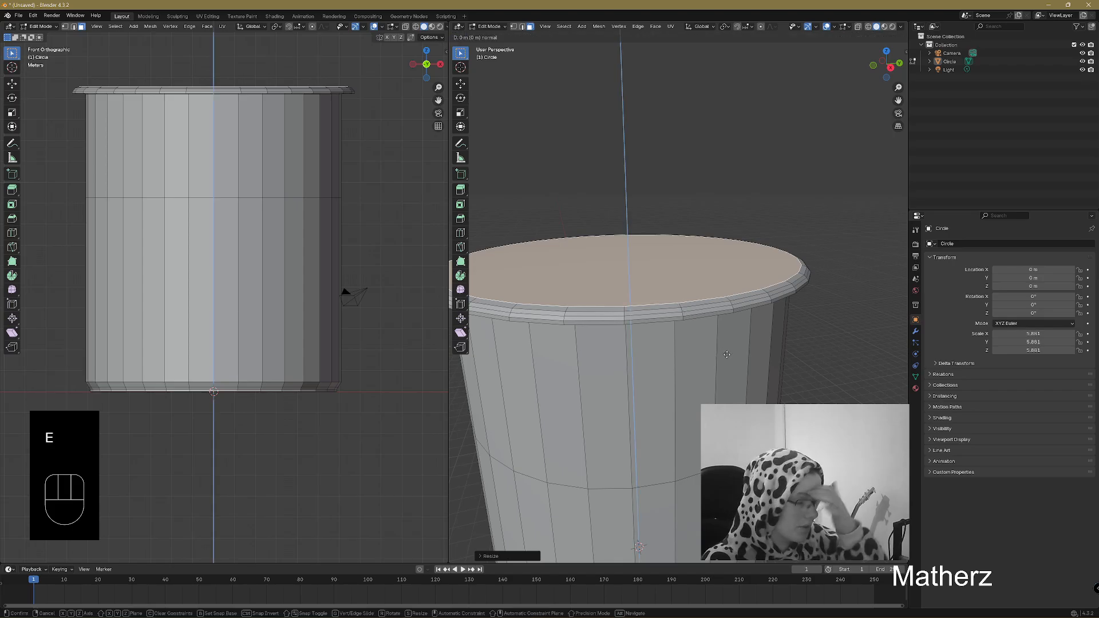
pyautogui.click(727, 355)
pyautogui.press('s')
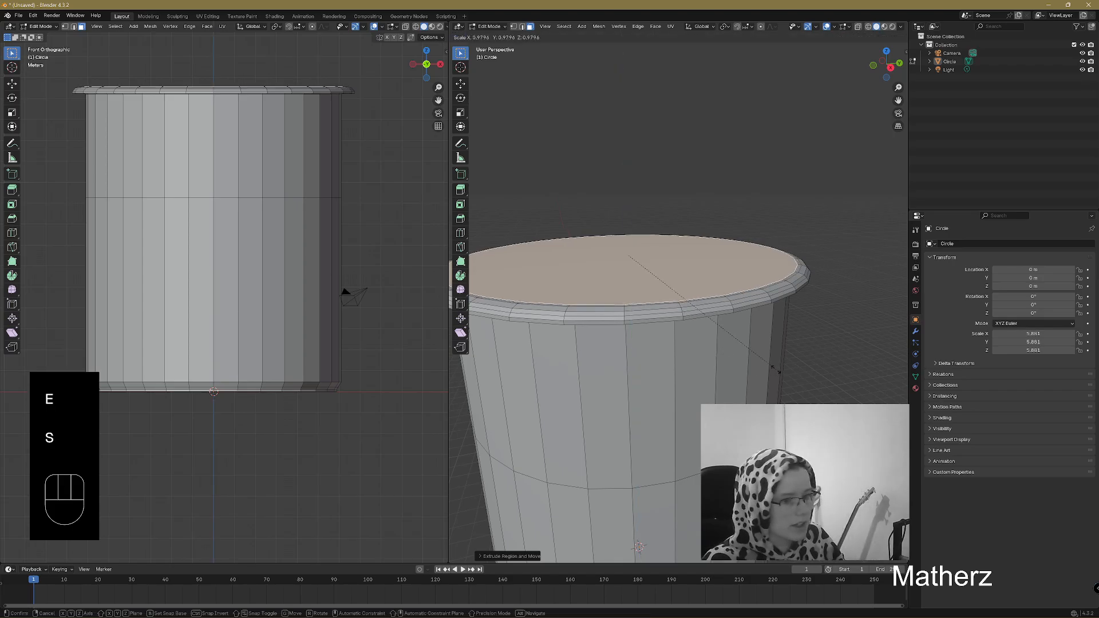
pyautogui.click(775, 369)
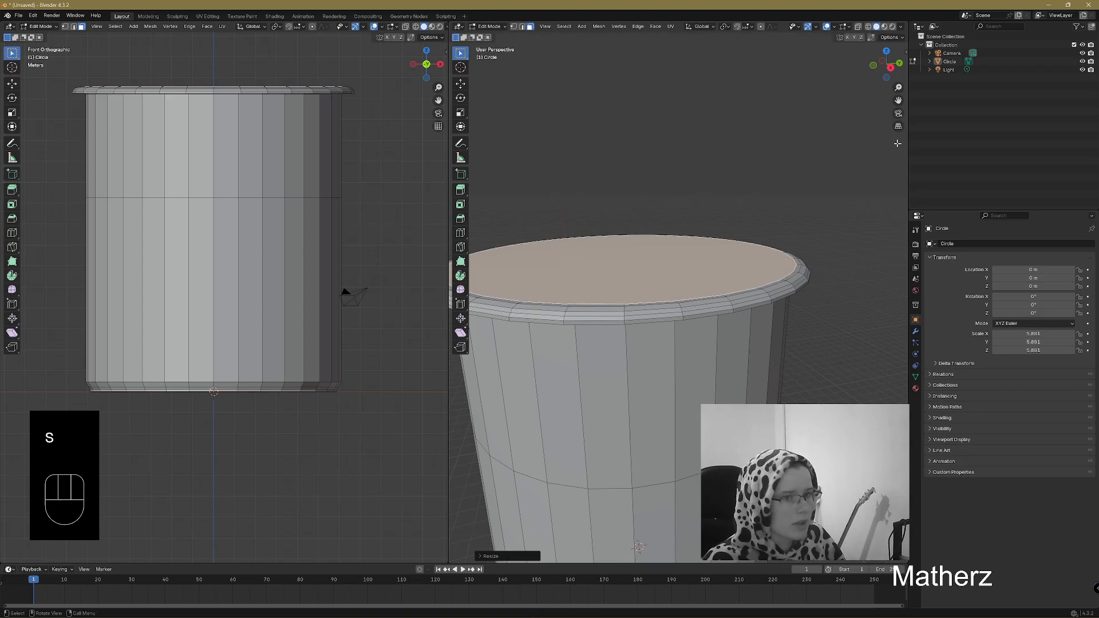
# Step: Turn on X-ray display in both viewports and frame the rim's profile closely in the front view
pyautogui.click(858, 27)
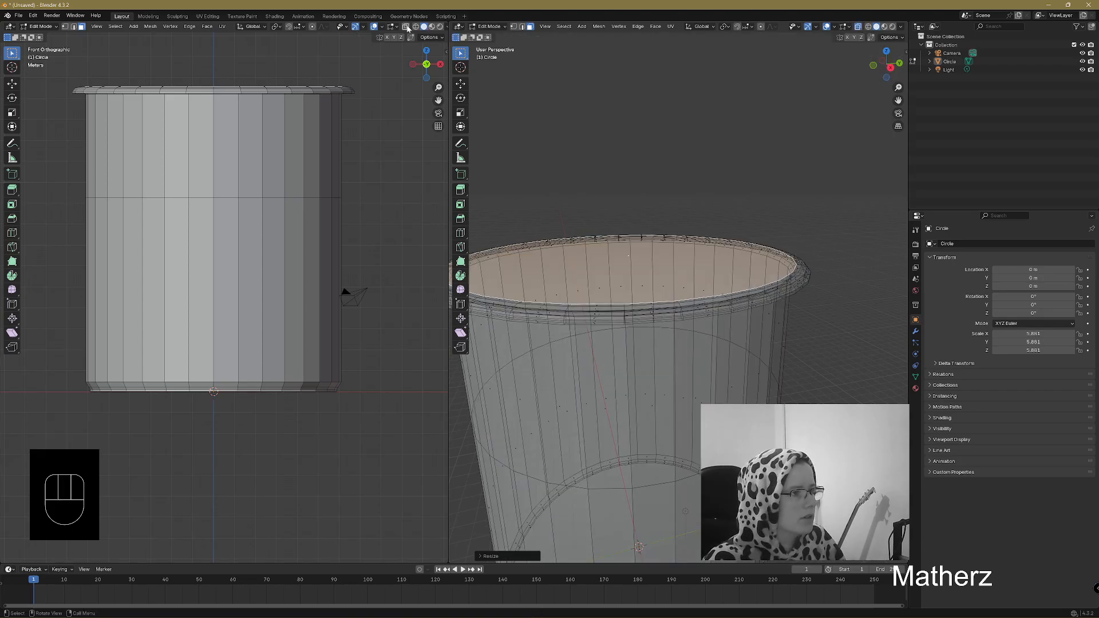
pyautogui.click(405, 26)
pyautogui.scroll(1, 270, 172)
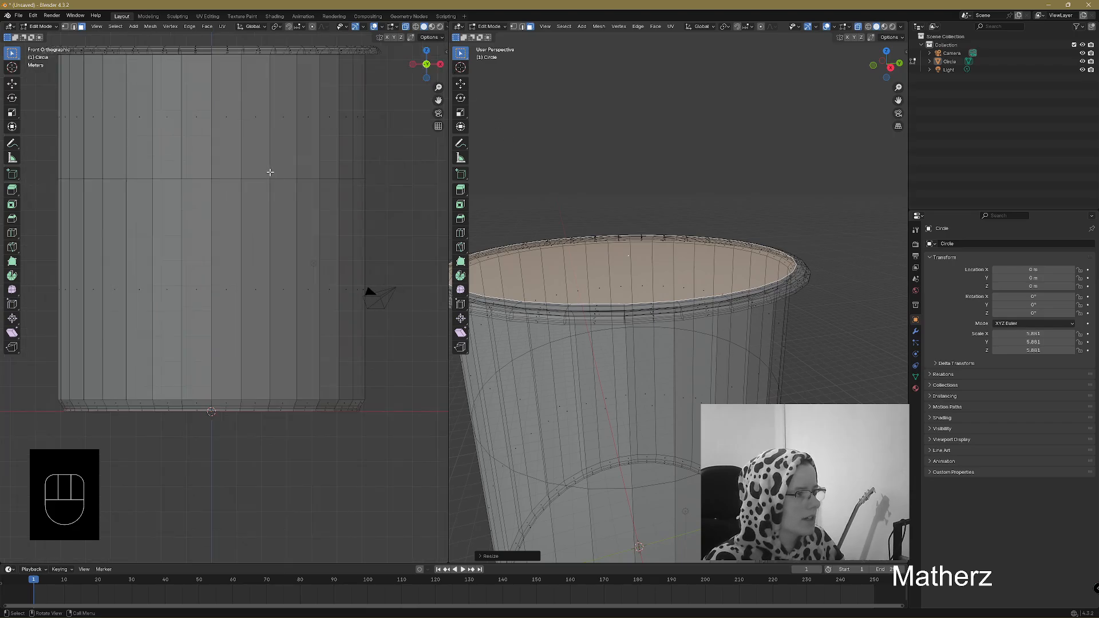
pyautogui.keyDown('shift'); pyautogui.moveTo(309, 151); pyautogui.dragTo(147, 290, button='middle'); pyautogui.keyUp('shift')
pyautogui.scroll(1, 350, 270)
pyautogui.scroll(1, 350, 270)
pyautogui.scroll(4, 319, 294)
pyautogui.keyDown('shift'); pyautogui.moveTo(343, 201); pyautogui.dragTo(232, 260, button='middle'); pyautogui.keyUp('shift')
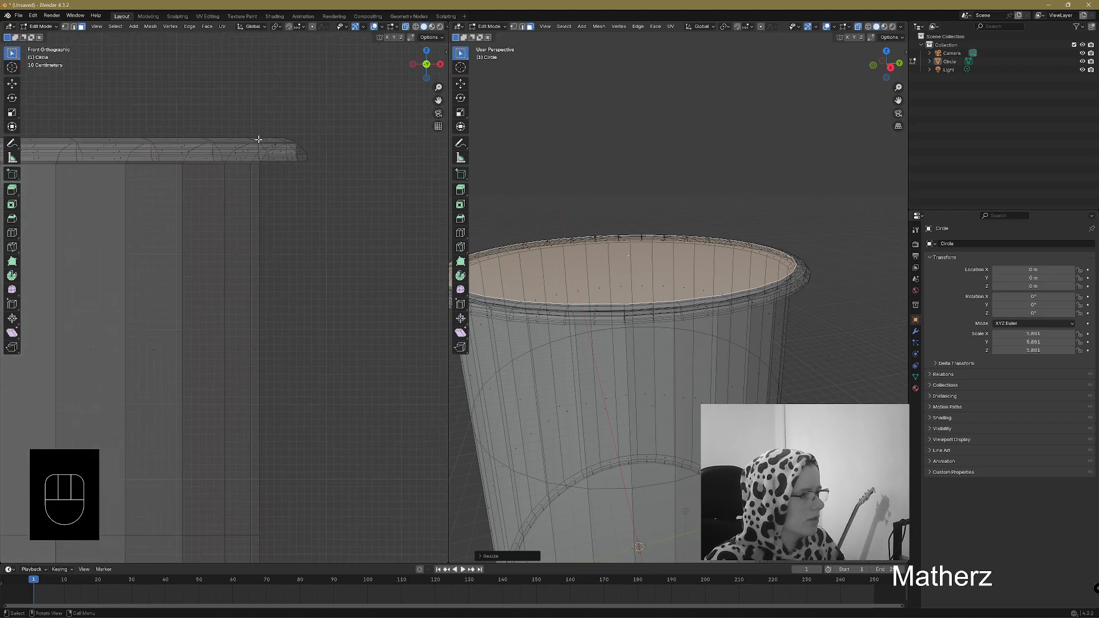
# Step: Extrude the top face down about 0.3 m into the container and scale it slightly inward to form the rim's inner edge
pyautogui.moveTo(702, 379); pyautogui.dragTo(709, 371, button='middle')
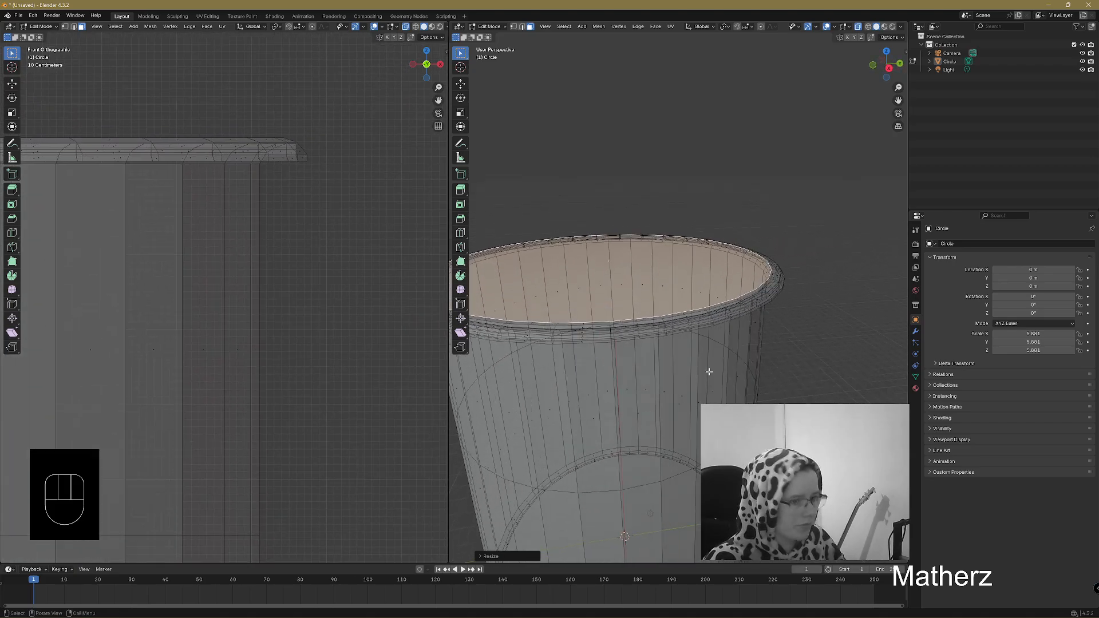
pyautogui.press('e')
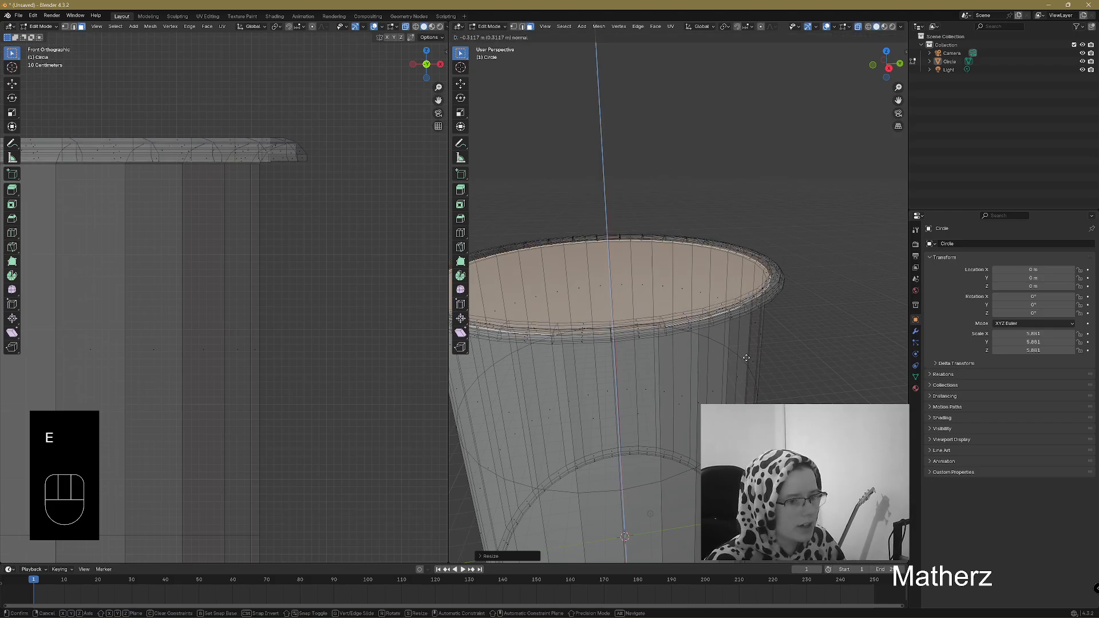
pyautogui.click(744, 356)
pyautogui.press('s')
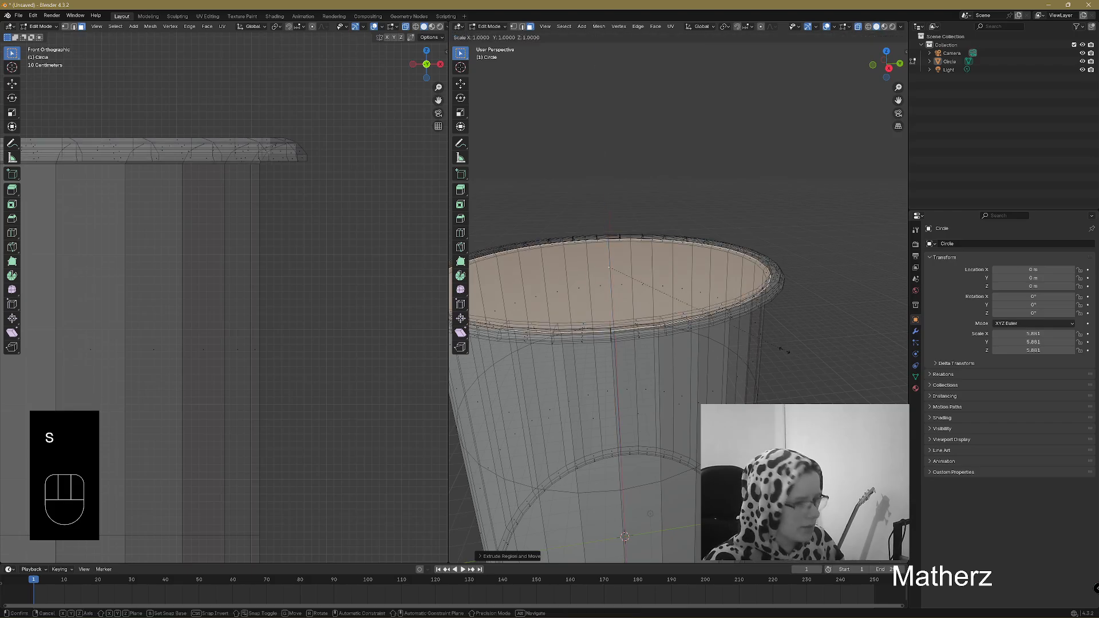
pyautogui.click(774, 349)
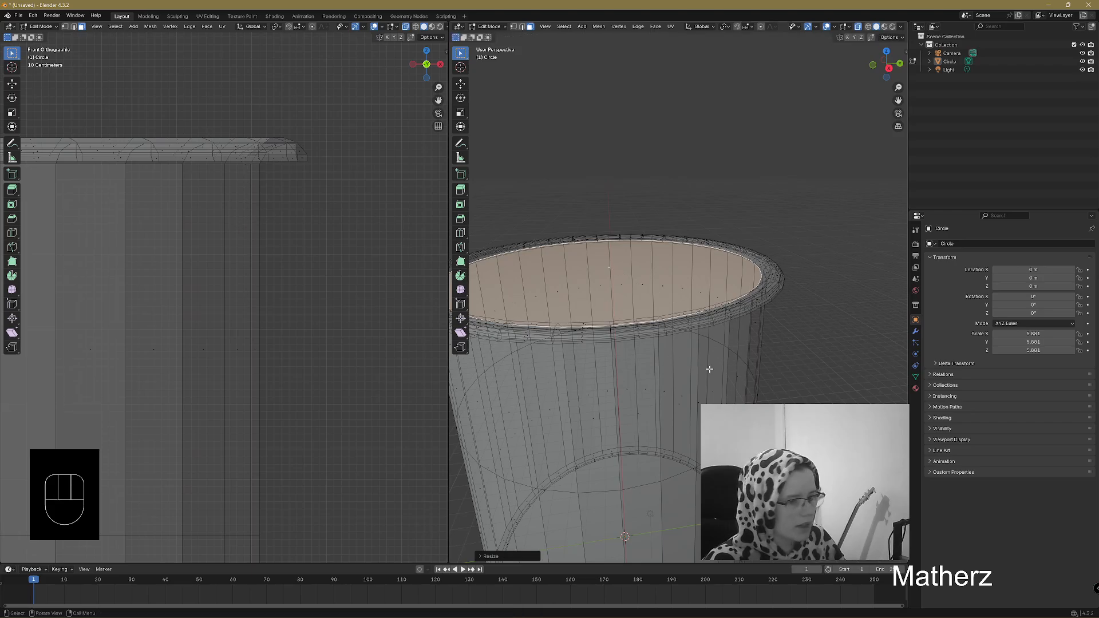
# Step: Extrude the inner face down in three sections to the base of the container to form the inner wall
pyautogui.press('e')
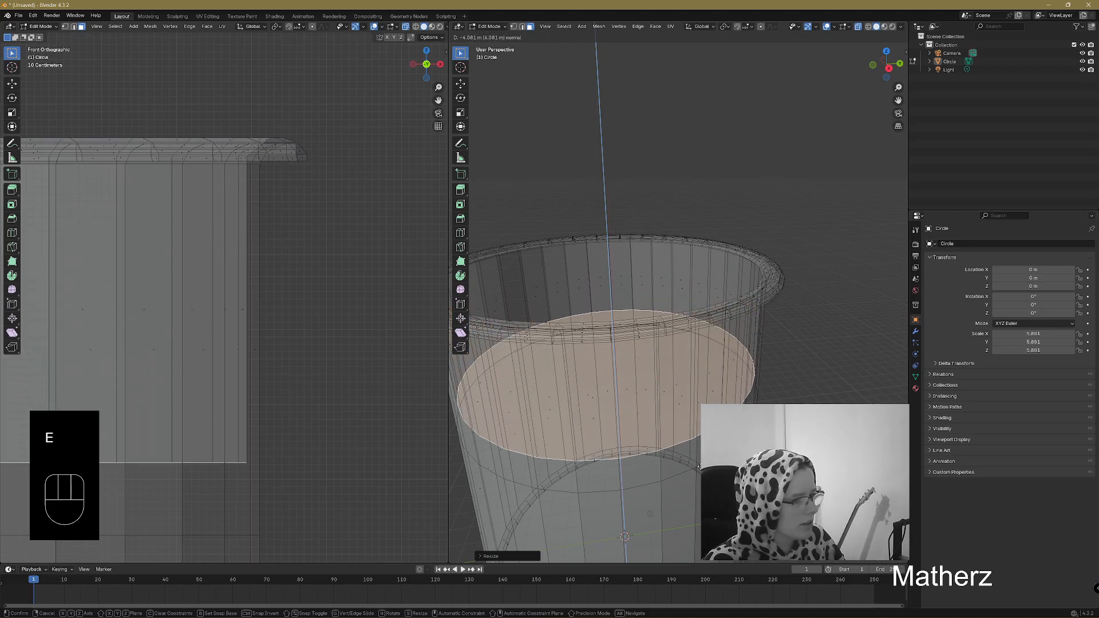
pyautogui.click(703, 39)
pyautogui.keyDown('shift'); pyautogui.moveTo(687, 407); pyautogui.dragTo(675, 179, button='middle'); pyautogui.keyUp('shift')
pyautogui.press('e')
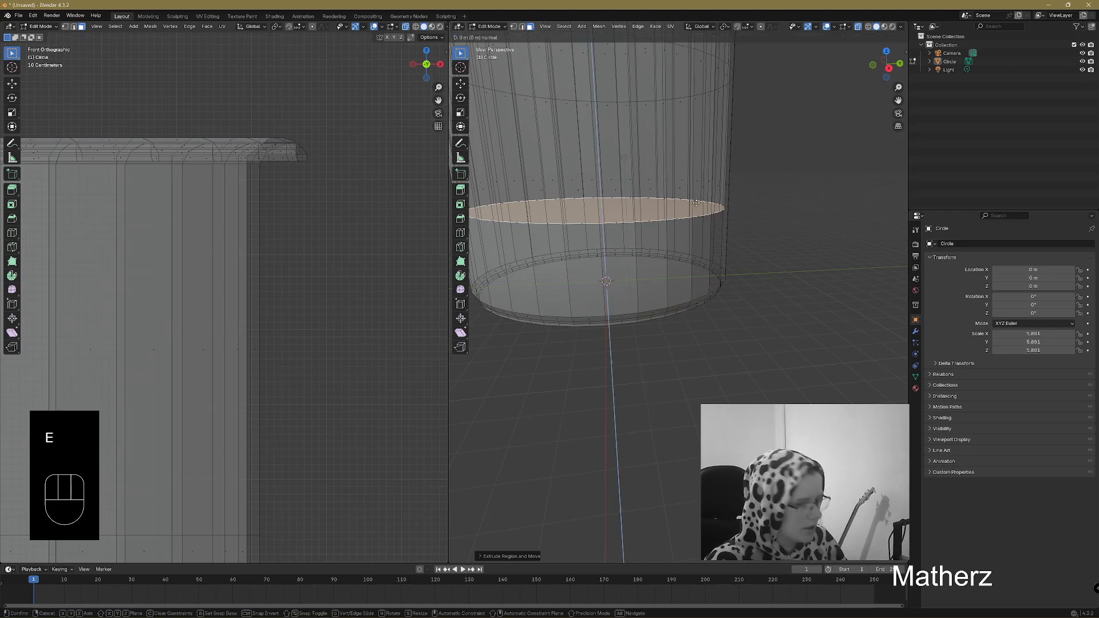
pyautogui.click(686, 267)
pyautogui.press('e')
pyautogui.click(688, 275)
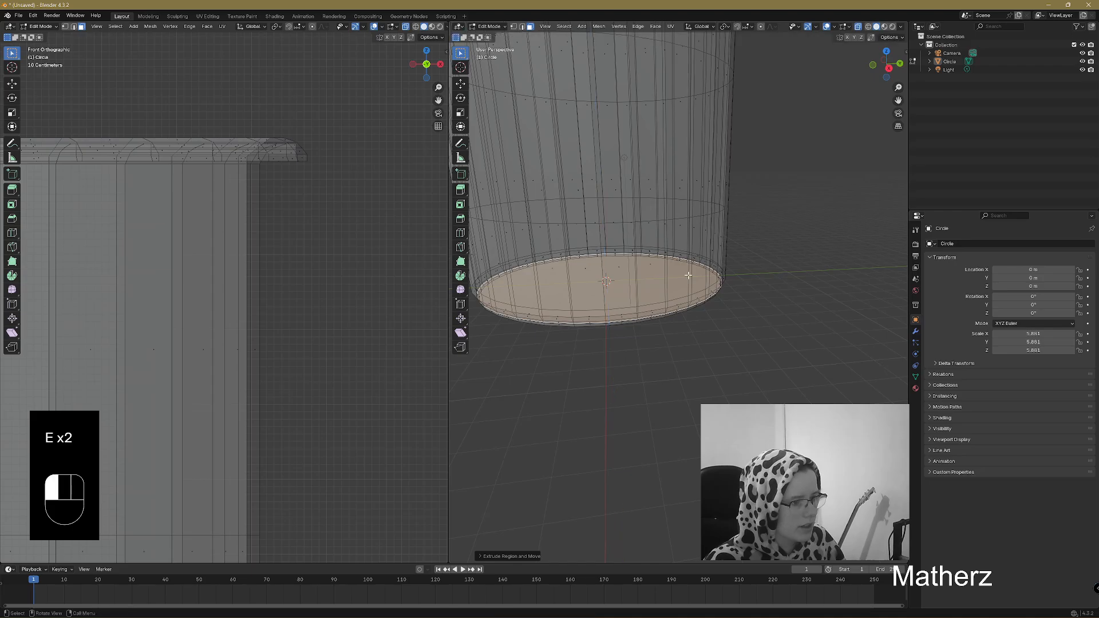
# Step: Fit the inner bottom face inside the base by scaling it inward, raising it about 0.04 m along Z and scaling it slightly outward
pyautogui.press('s')
pyautogui.click(761, 307)
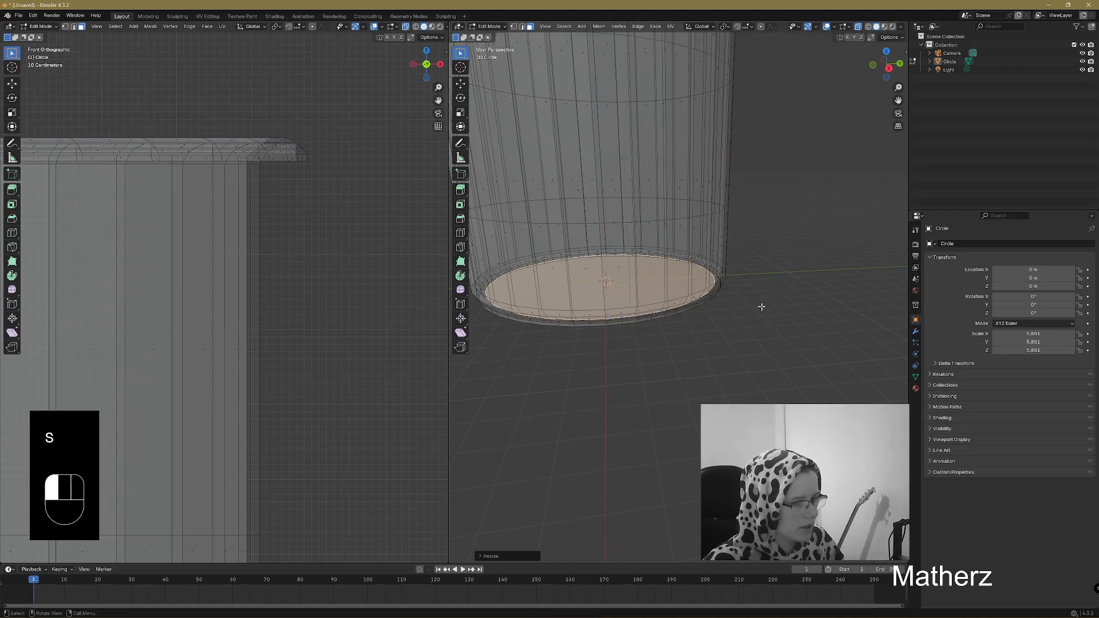
pyautogui.press('g')
pyautogui.moveTo(729, 319); pyautogui.dragTo(731, 311, button='middle')
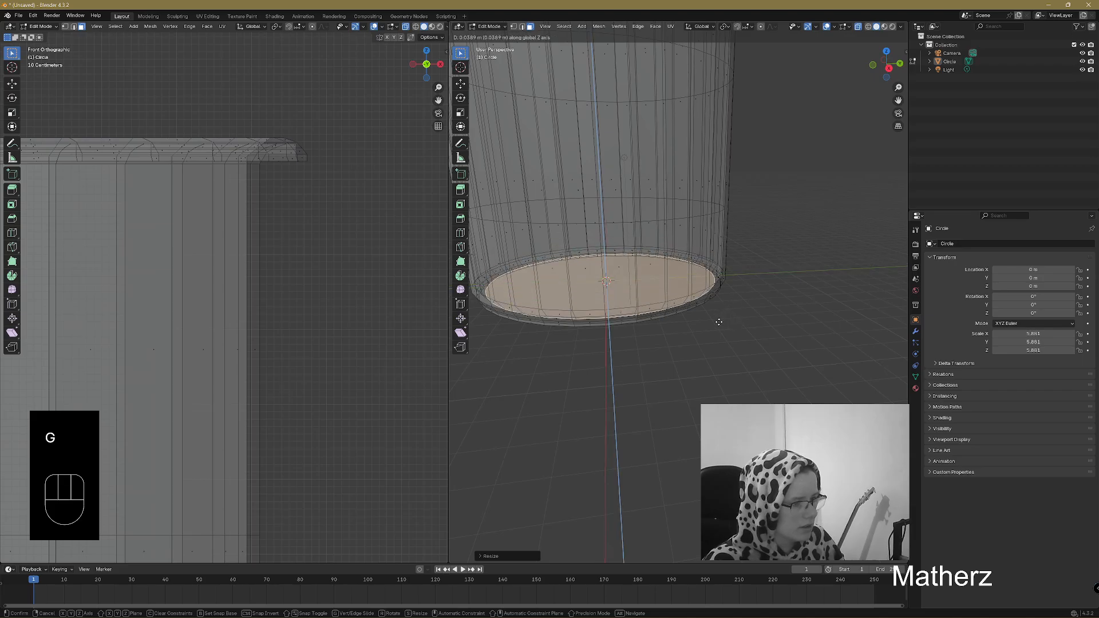
pyautogui.click(719, 322)
pyautogui.press('s')
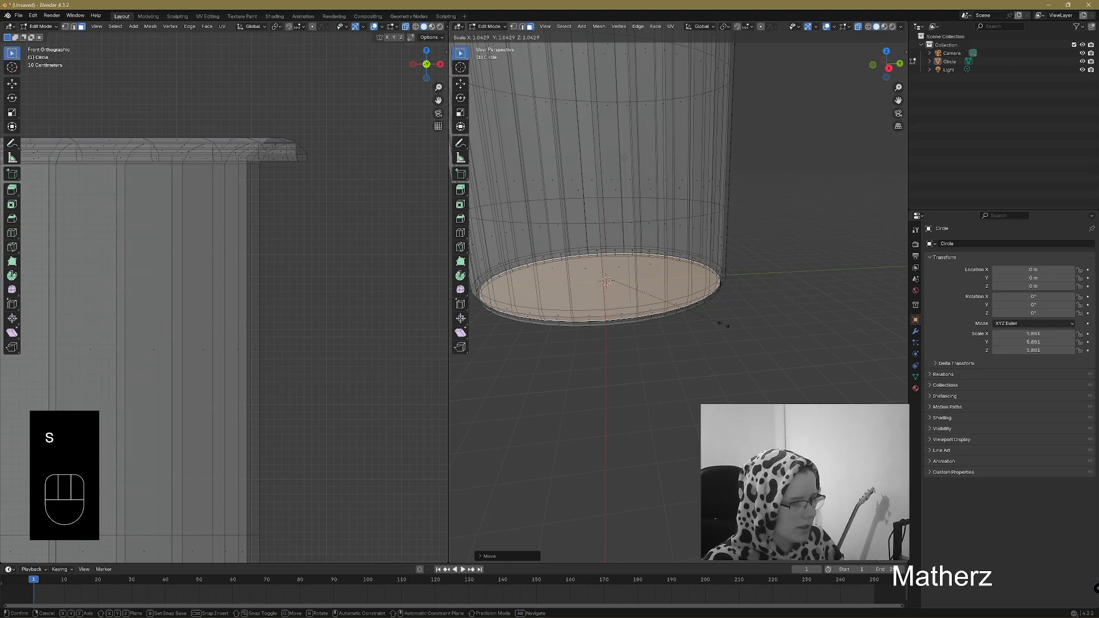
pyautogui.click(719, 316)
# Step: Switch the finished container mesh from Edit Mode to Object Mode with the whole shape in view
pyautogui.scroll(-4, 778, 189)
pyautogui.moveTo(651, 180); pyautogui.dragTo(658, 225, button='middle')
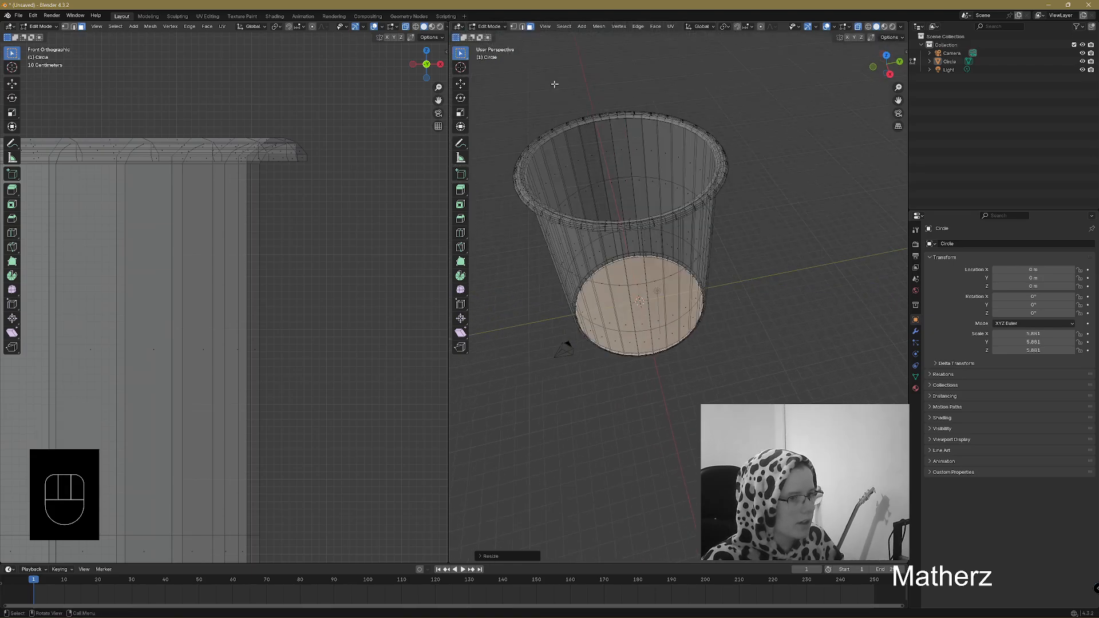
pyautogui.click(484, 28)
pyautogui.click(488, 41)
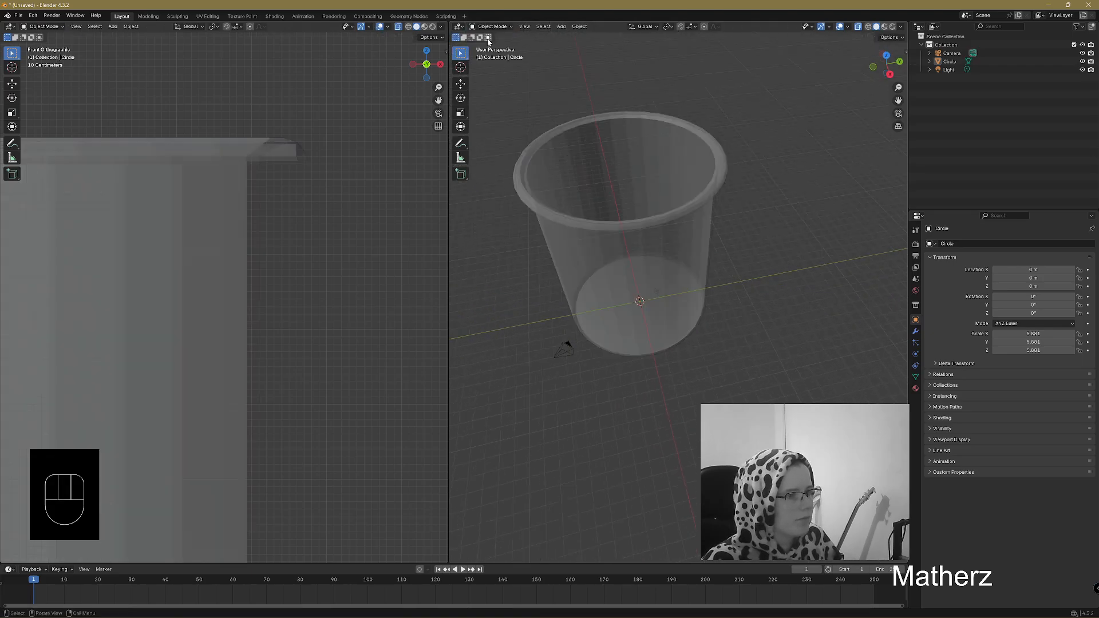
# Step: Shade the container smooth and turn off the see-through X-ray display in the perspective view
pyautogui.click(694, 187)
pyautogui.rightClick(694, 187)
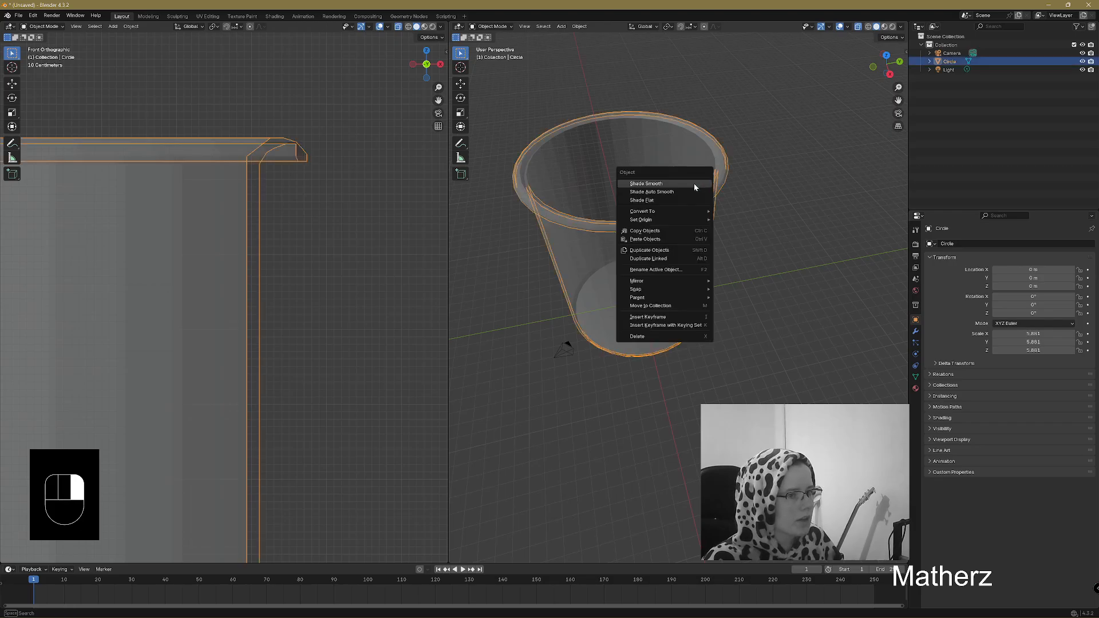
pyautogui.click(694, 184)
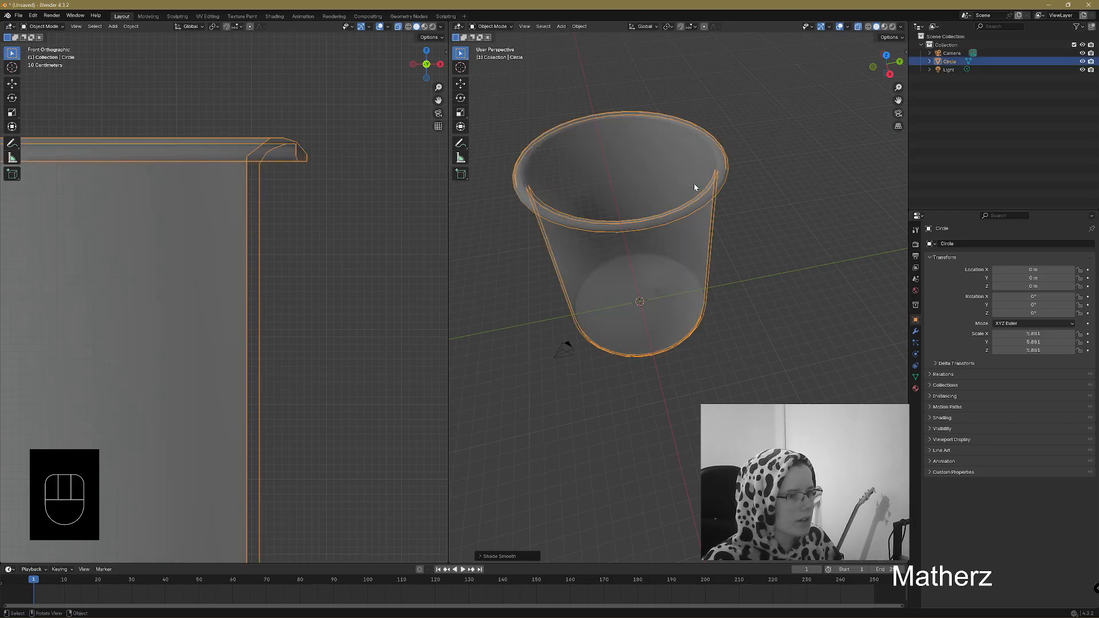
pyautogui.click(858, 26)
pyautogui.moveTo(713, 219)
pyautogui.mouseDown(button='middle')
pyautogui.moveTo(741, 174)
pyautogui.moveTo(711, 217)
pyautogui.moveTo(721, 224)
pyautogui.mouseUp(button='middle')
pyautogui.keyDown('shift'); pyautogui.moveTo(664, 128); pyautogui.dragTo(685, 245, button='middle'); pyautogui.keyUp('shift')
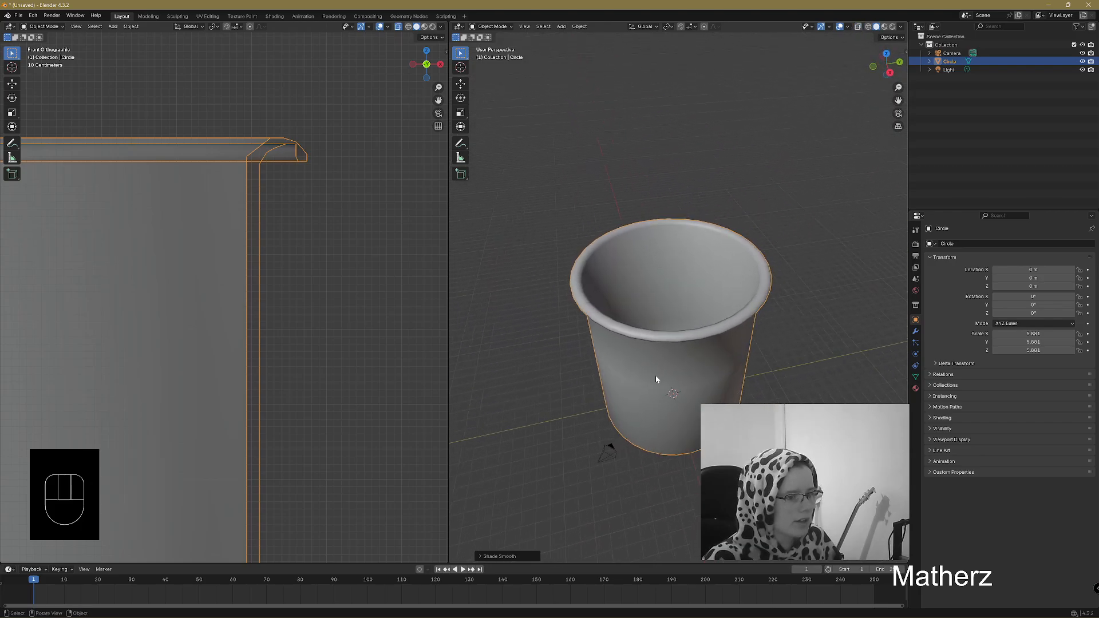
# Step: Add a cylinder mesh at the origin and rotate it 90° about the X axis
pyautogui.moveTo(561, 27); pyautogui.dragTo(573, 40)
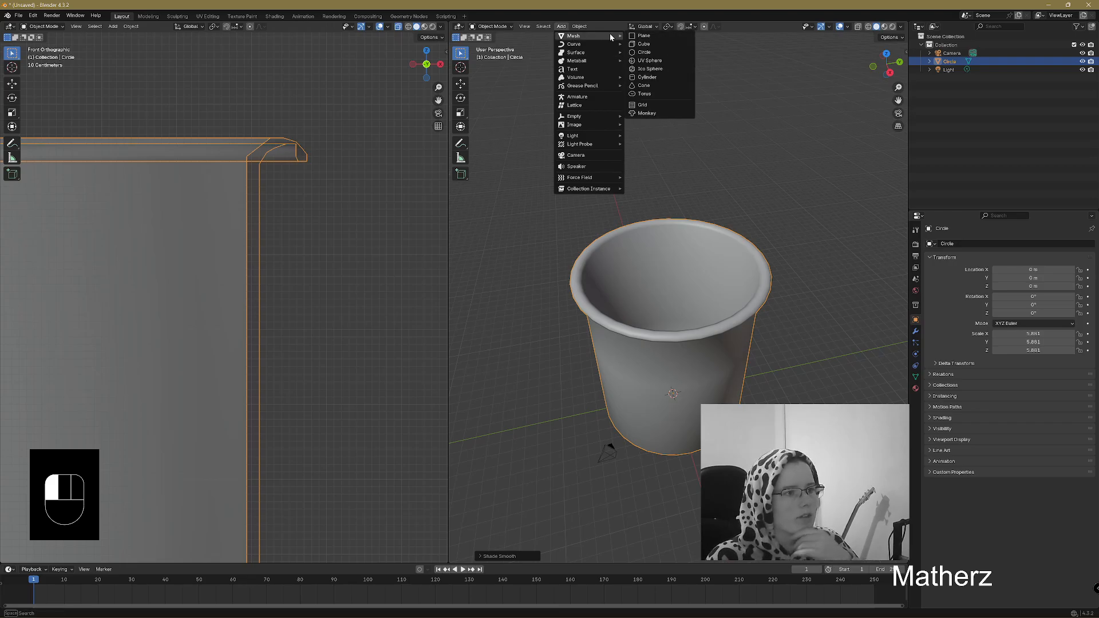
pyautogui.click(673, 79)
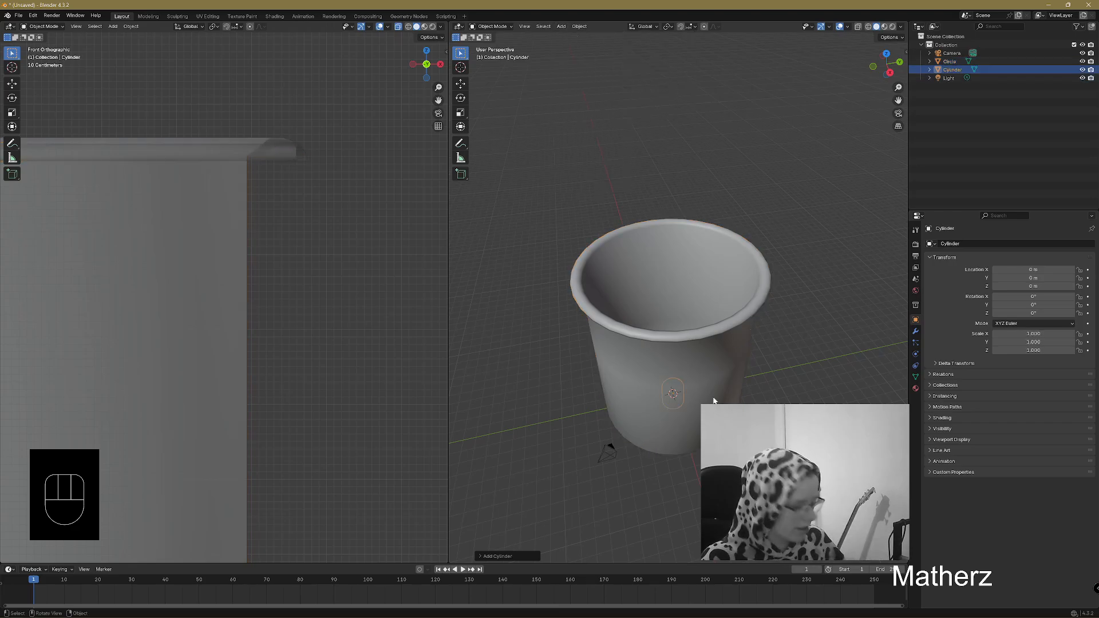
pyautogui.press('r')
pyautogui.press('y')
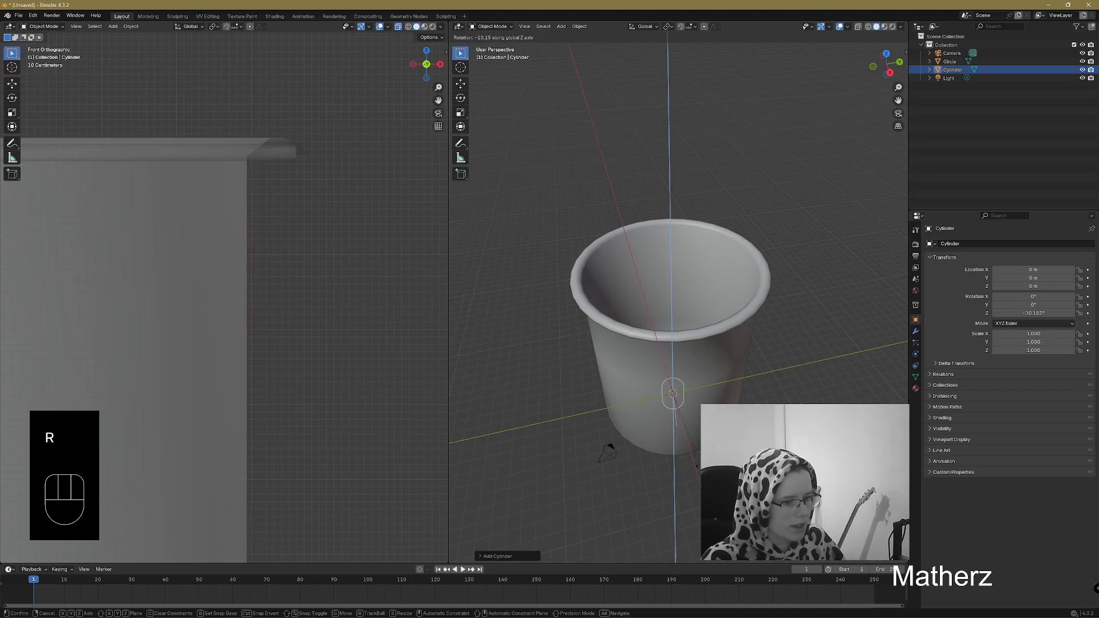
pyautogui.write('x')
pyautogui.write('90')
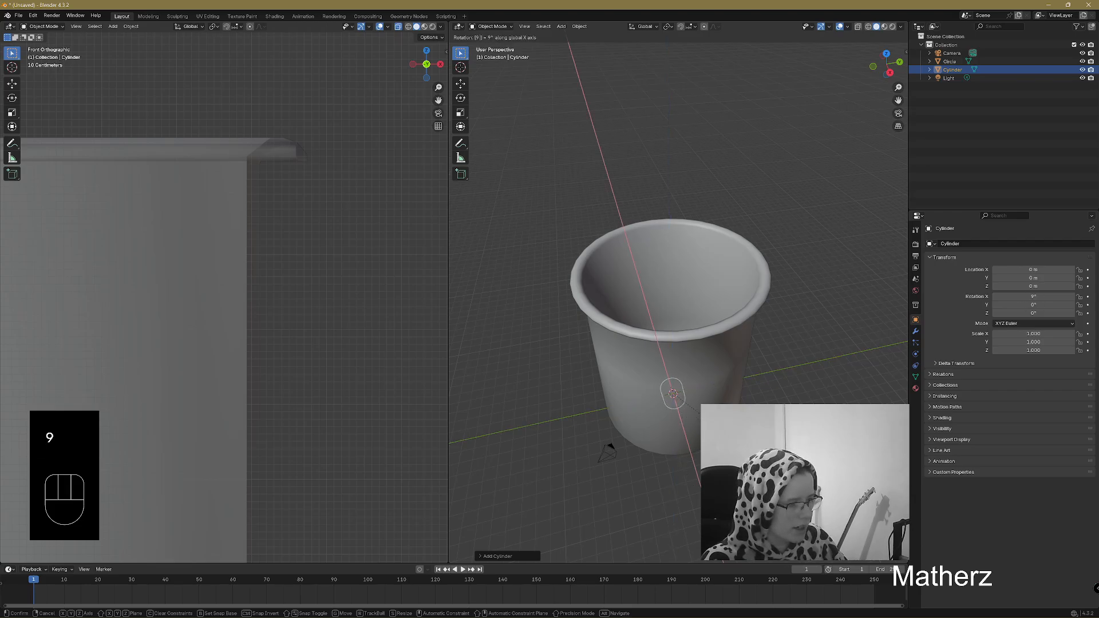
pyautogui.click(699, 431)
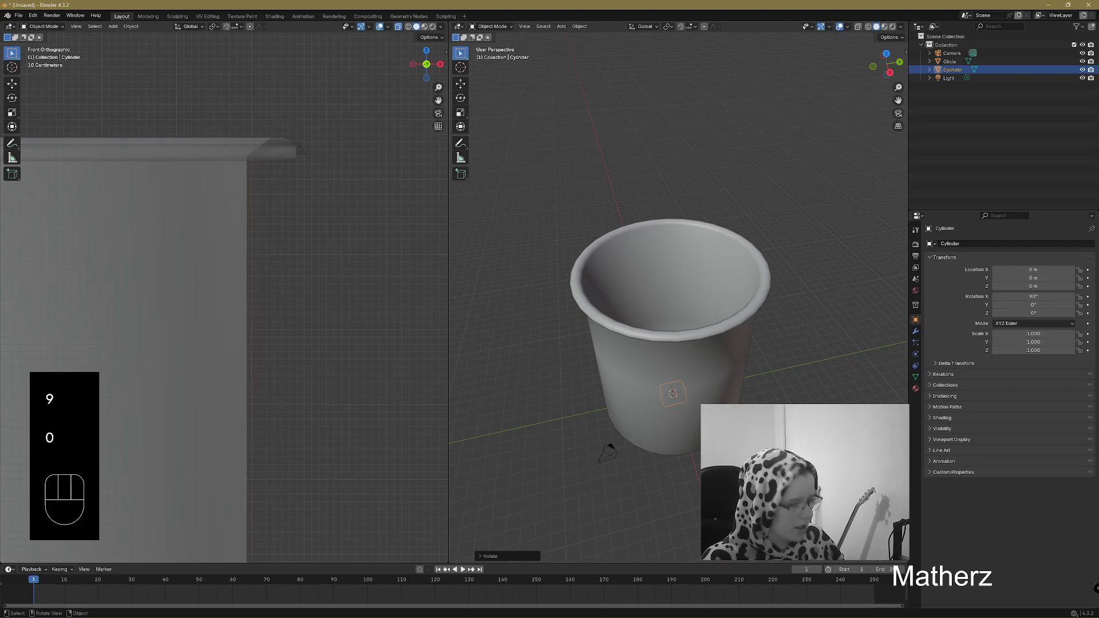
# Step: Move the cylinder above the container to a Z location of about 19.7 m and scale it up to about 6.47
pyautogui.press('g')
pyautogui.moveTo(699, 431); pyautogui.dragTo(713, 235, button='middle')
pyautogui.click(713, 235)
pyautogui.moveTo(678, 343); pyautogui.dragTo(747, 321, button='middle')
pyautogui.scroll(-6, 184, 171)
pyautogui.keyDown('shift'); pyautogui.moveTo(184, 172); pyautogui.dragTo(315, 208, button='middle'); pyautogui.keyUp('shift')
pyautogui.press('s')
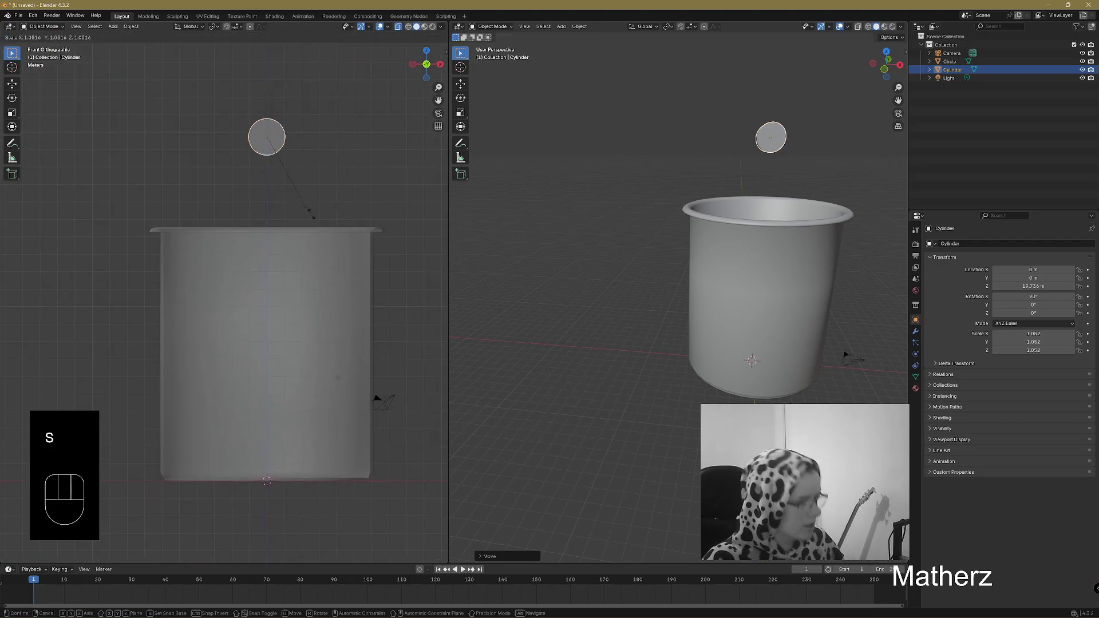
pyautogui.click(332, 297)
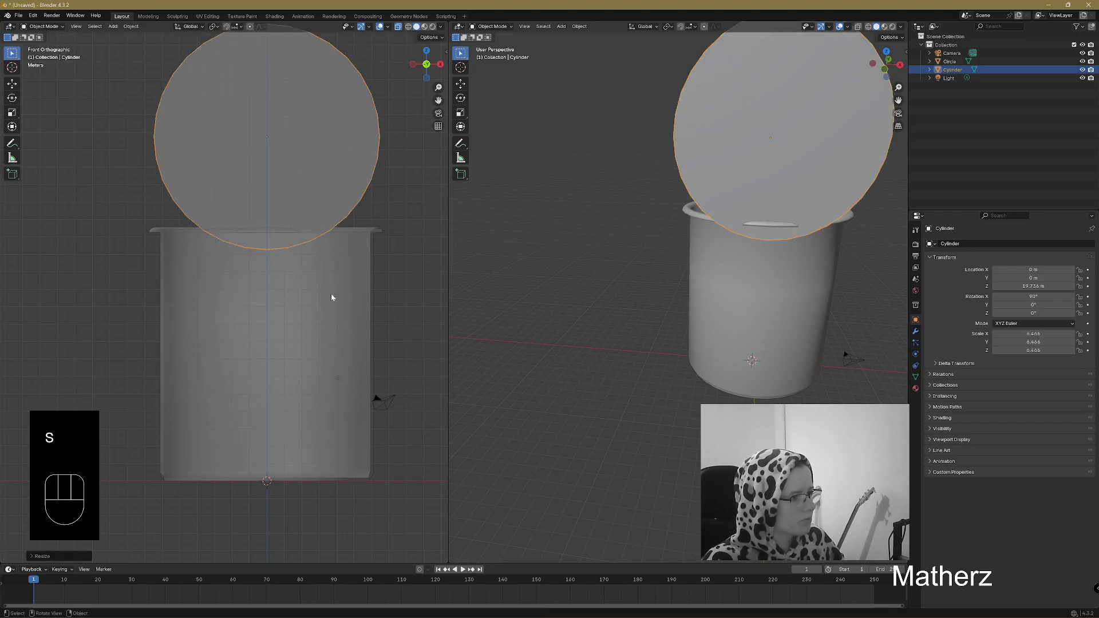
# Step: Lower the cylinder about 4.8 m along Z to the container's rim and enlarge it to a scale of about 6.89
pyautogui.press('g')
pyautogui.press('z')
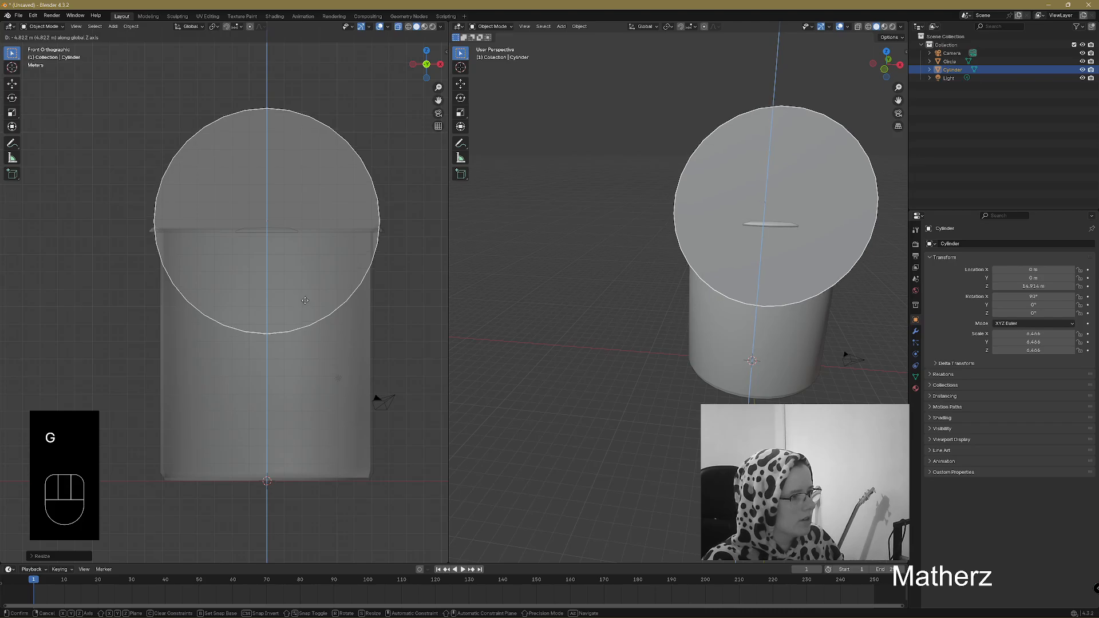
pyautogui.click(302, 302)
pyautogui.press('s')
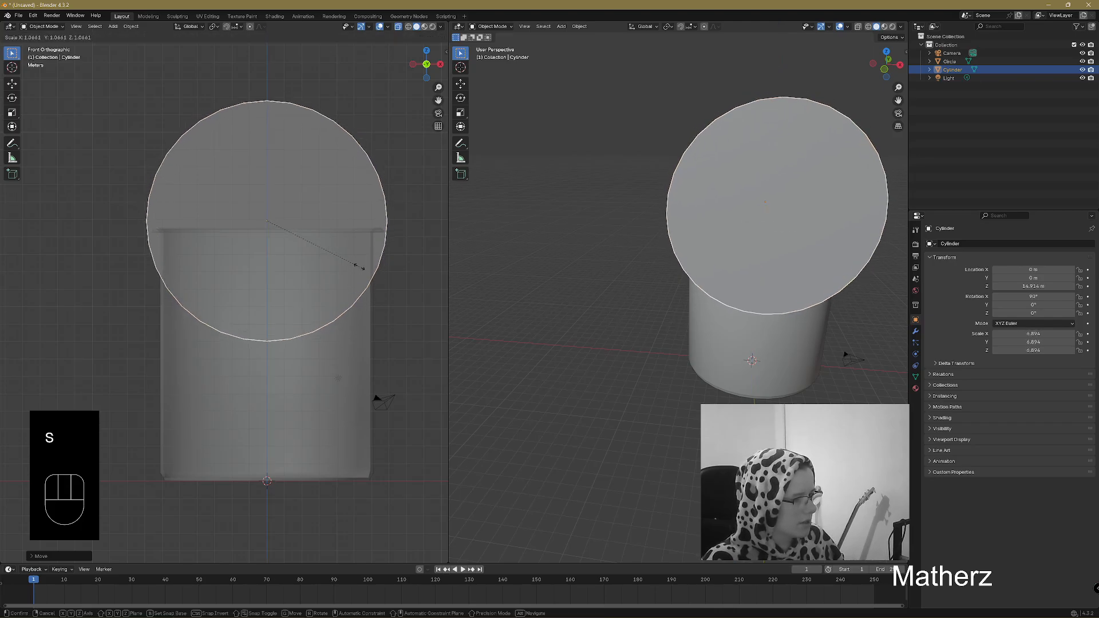
pyautogui.click(365, 267)
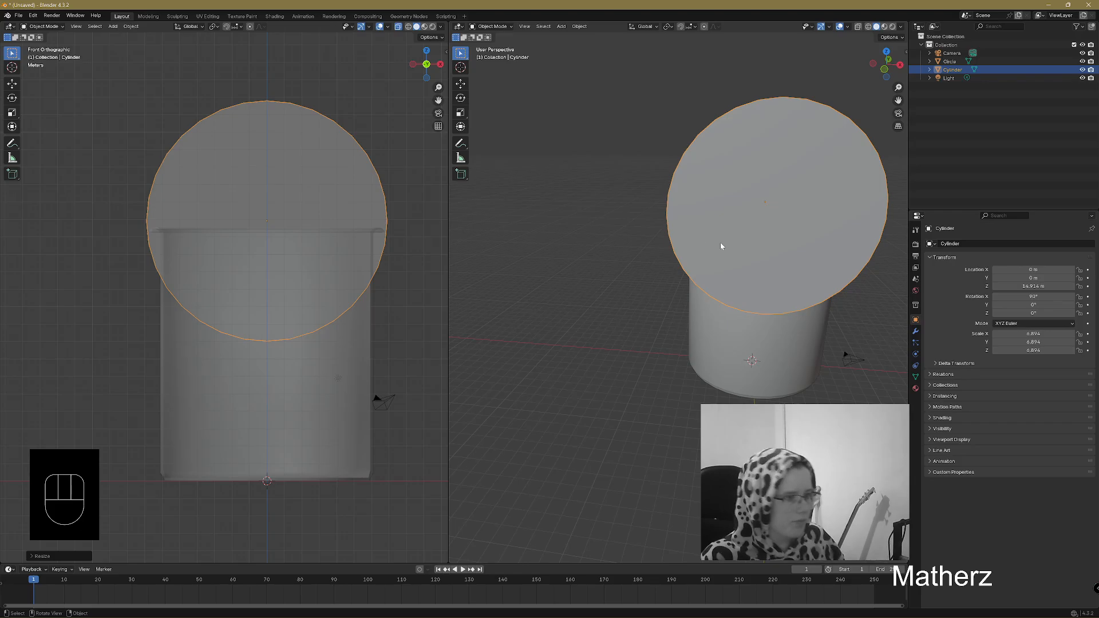
# Step: Switch the cylinder to Edit Mode and select its front cap face
pyautogui.click(503, 27)
pyautogui.click(510, 37)
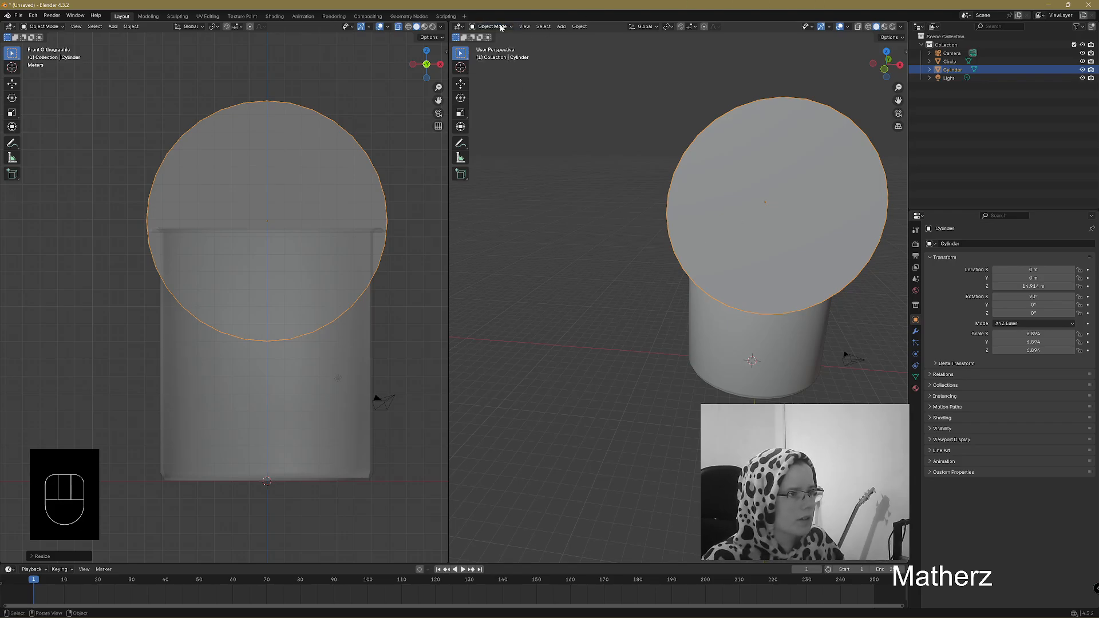
pyautogui.click(505, 31)
pyautogui.click(505, 28)
pyautogui.click(508, 46)
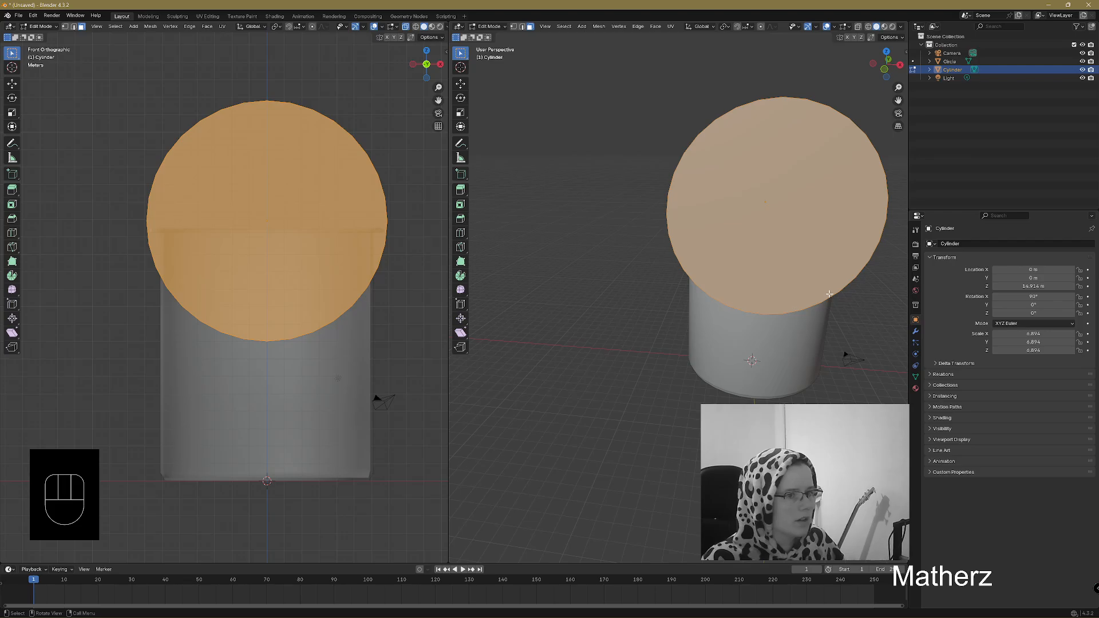
pyautogui.click(776, 248)
pyautogui.press('Delete')
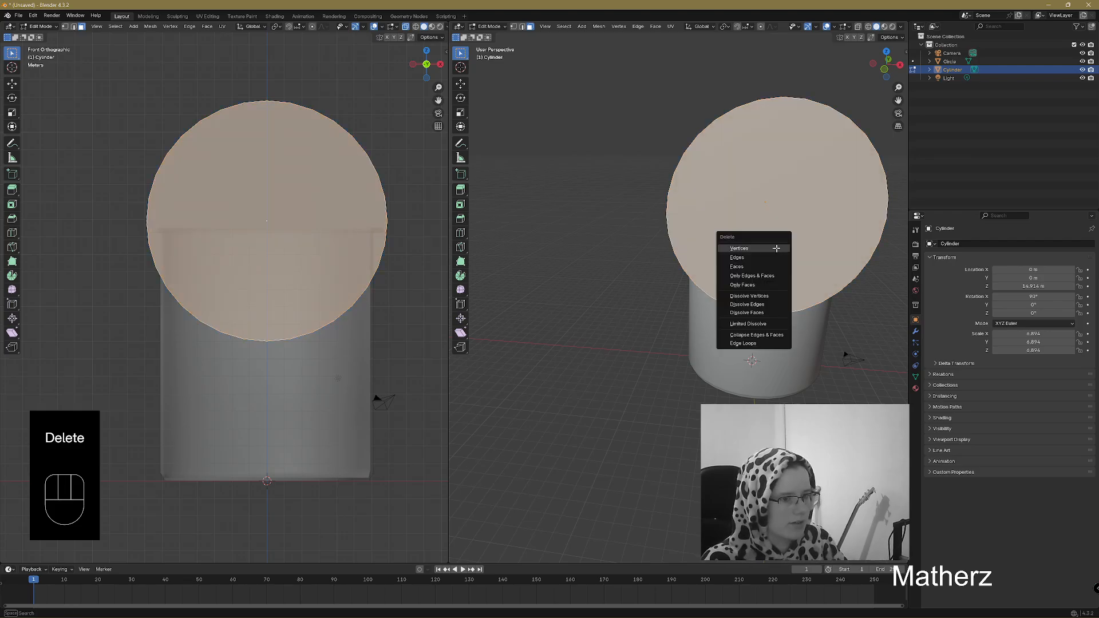
pyautogui.click(776, 248)
pyautogui.hotkey('ctrl', 'z')
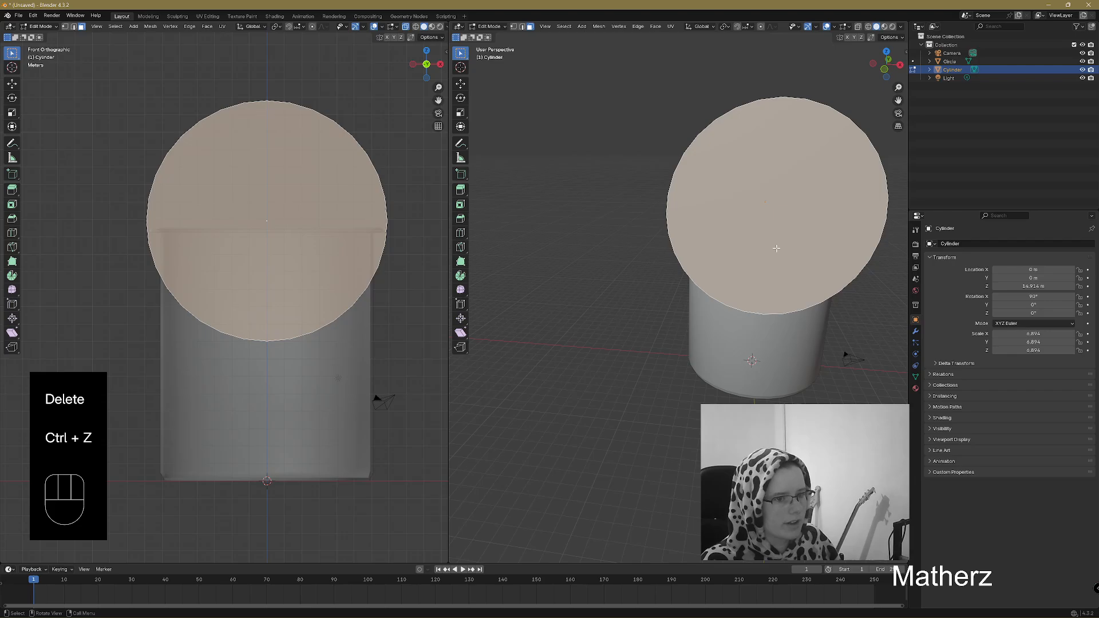
# Step: Delete the cylinder's front and back cap faces, leaving only the ring of side faces
pyautogui.press('Delete')
pyautogui.click(775, 268)
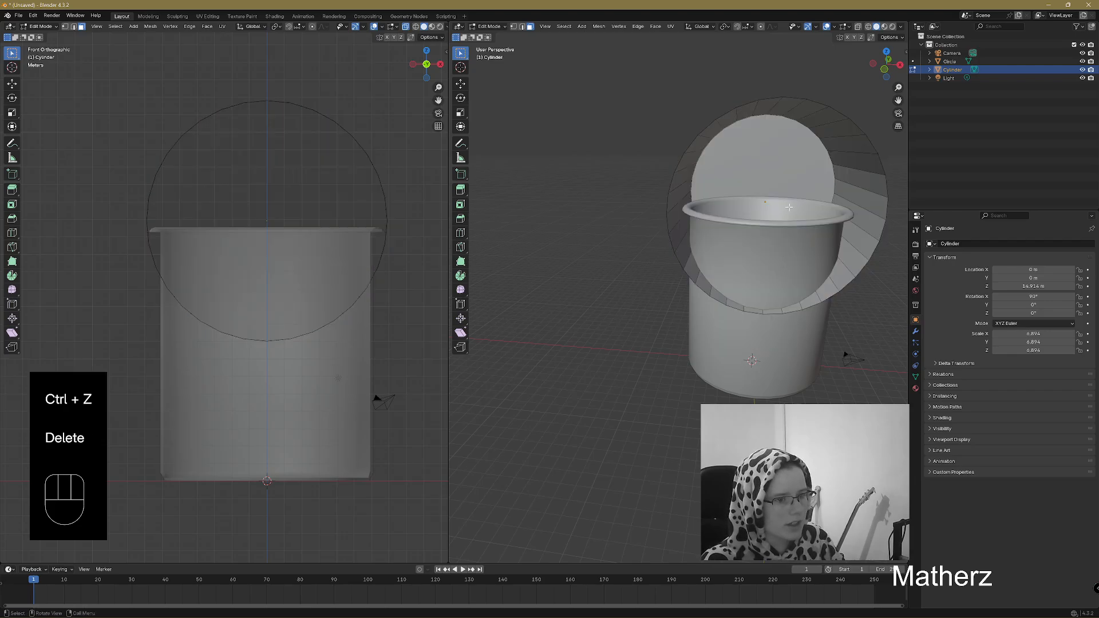
pyautogui.hotkey('ctrl', 'z')
pyautogui.press('Delete')
pyautogui.click(778, 187)
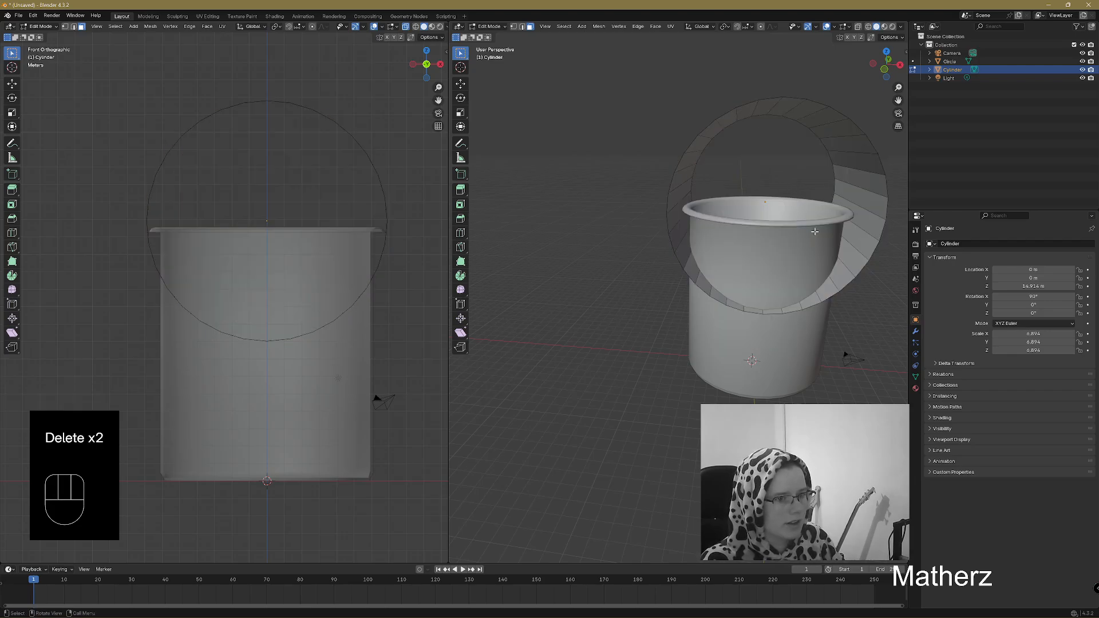
# Step: Delete the ring's lower faces below the container's rim to leave an open arch
pyautogui.moveTo(127, 232); pyautogui.dragTo(409, 347)
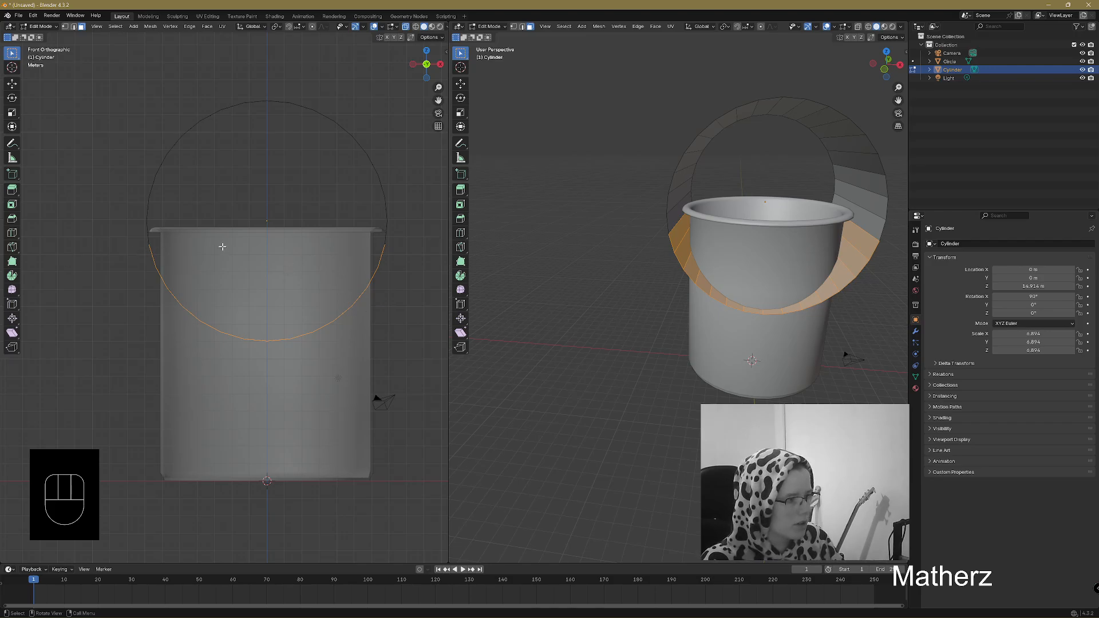
pyautogui.press('Delete')
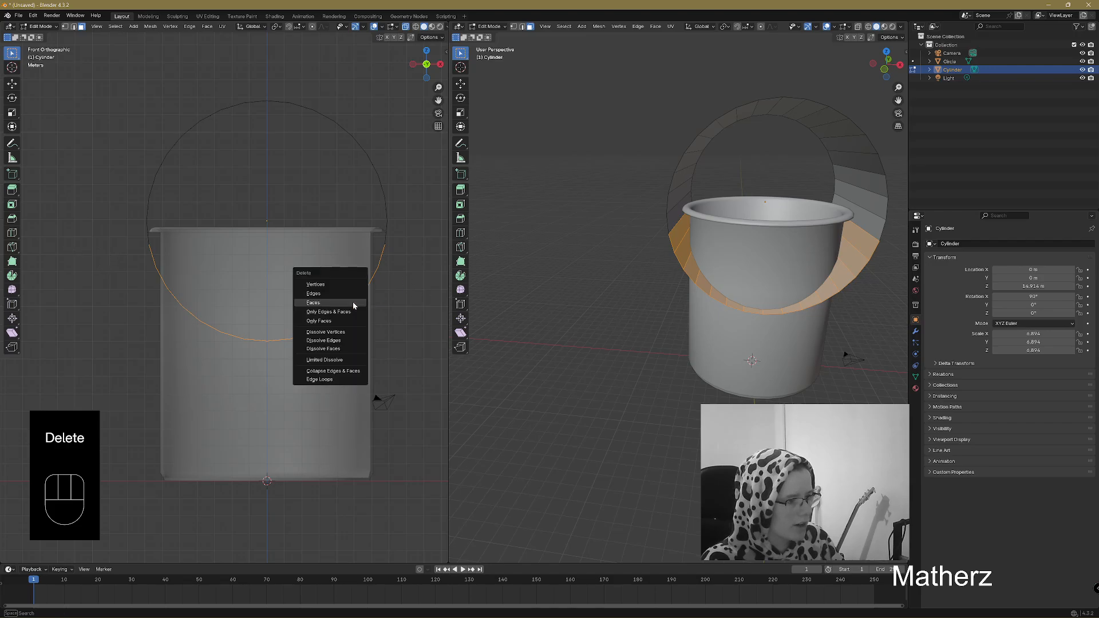
pyautogui.click(353, 304)
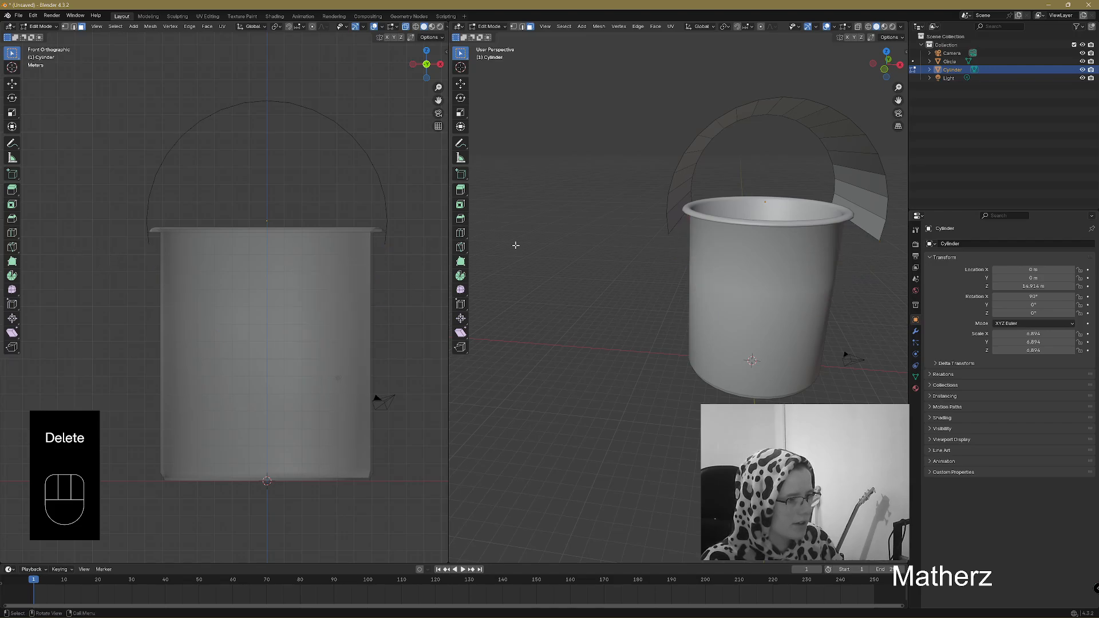
# Step: Select the whole arch and scale it along Y to about 0.06, making a narrow handle band
pyautogui.moveTo(824, 198); pyautogui.dragTo(745, 200, button='middle')
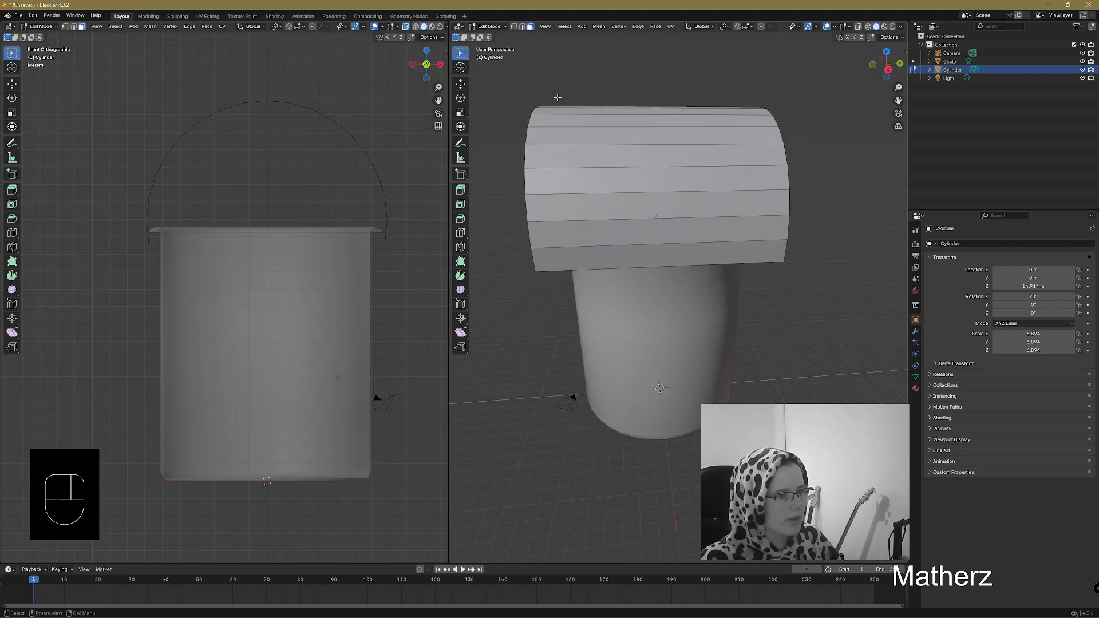
pyautogui.press('a')
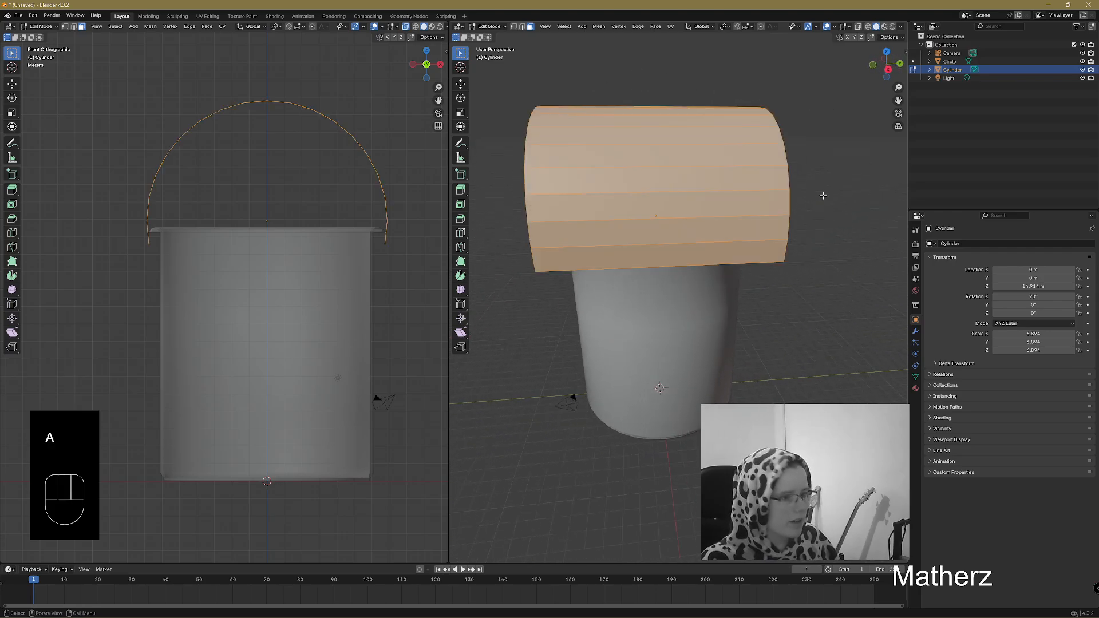
pyautogui.press('s')
pyautogui.press('y')
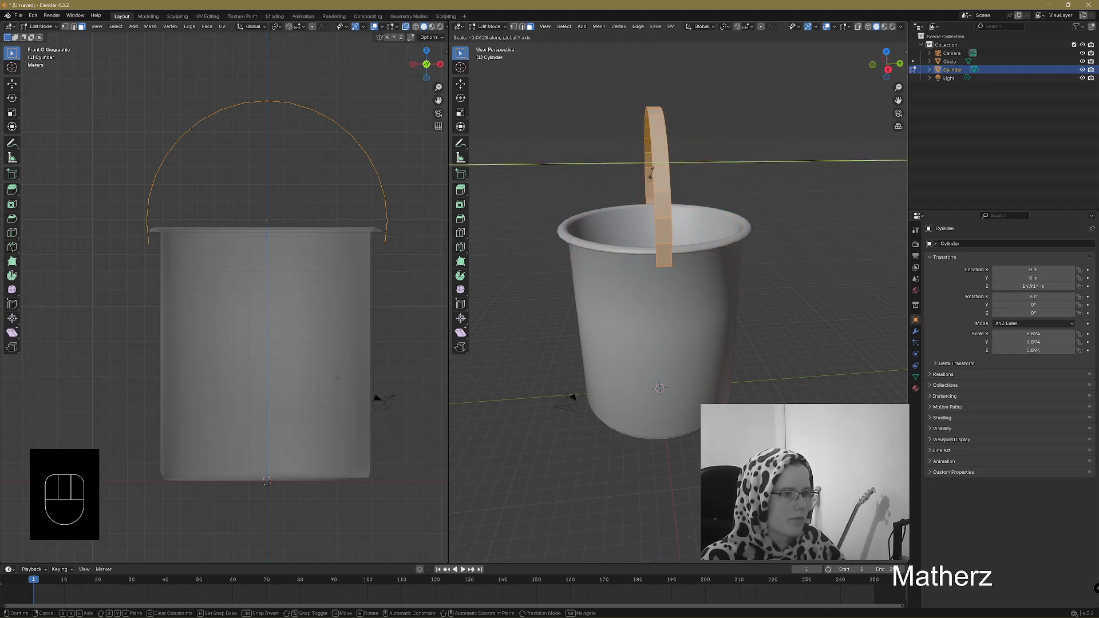
pyautogui.click(656, 172)
# Step: Extrude the handle band in place and scale the extrusion inward to about 0.96 to give it thickness
pyautogui.moveTo(658, 246); pyautogui.dragTo(605, 302, button='middle')
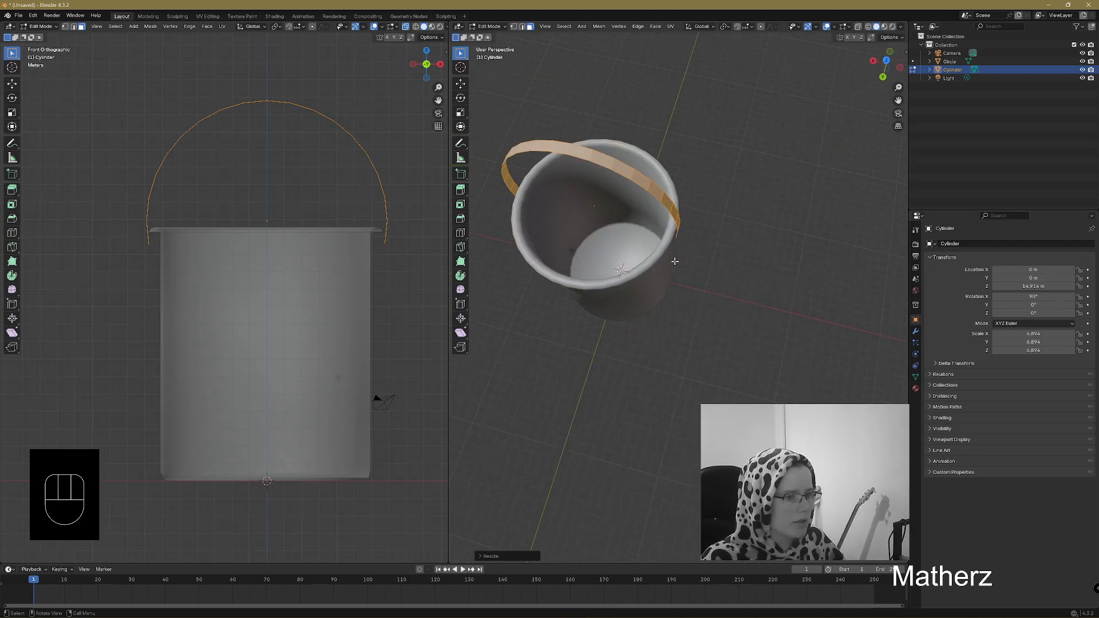
pyautogui.moveTo(675, 261); pyautogui.dragTo(815, 260, button='middle')
pyautogui.moveTo(765, 221); pyautogui.dragTo(760, 258, button='middle')
pyautogui.keyDown('shift'); pyautogui.moveTo(760, 258); pyautogui.dragTo(671, 349, button='middle'); pyautogui.keyUp('shift')
pyautogui.press('e')
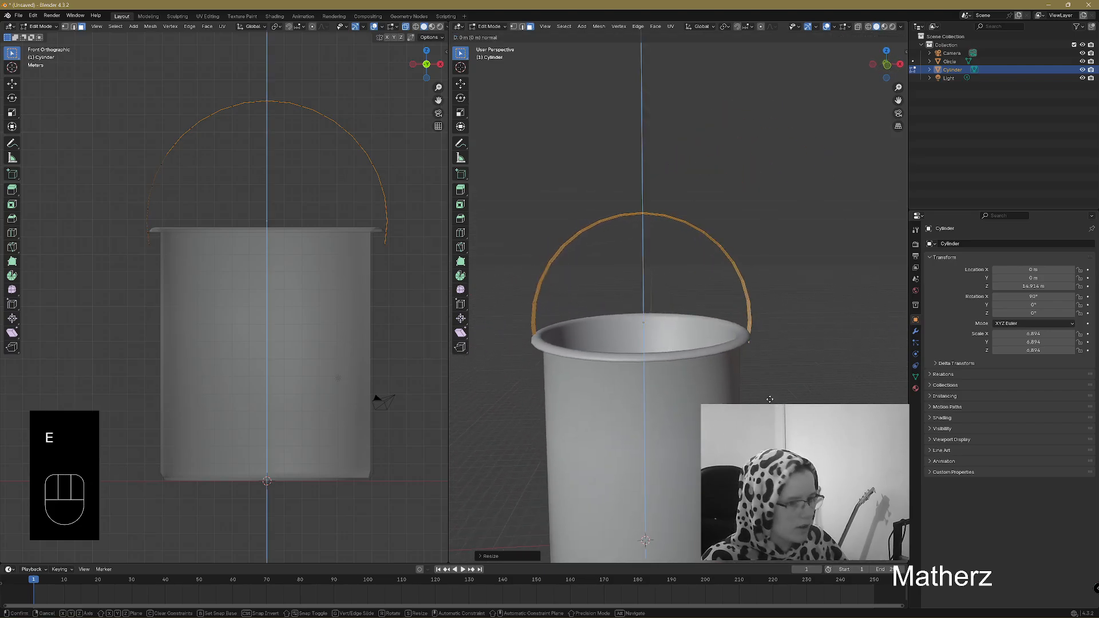
pyautogui.press('s')
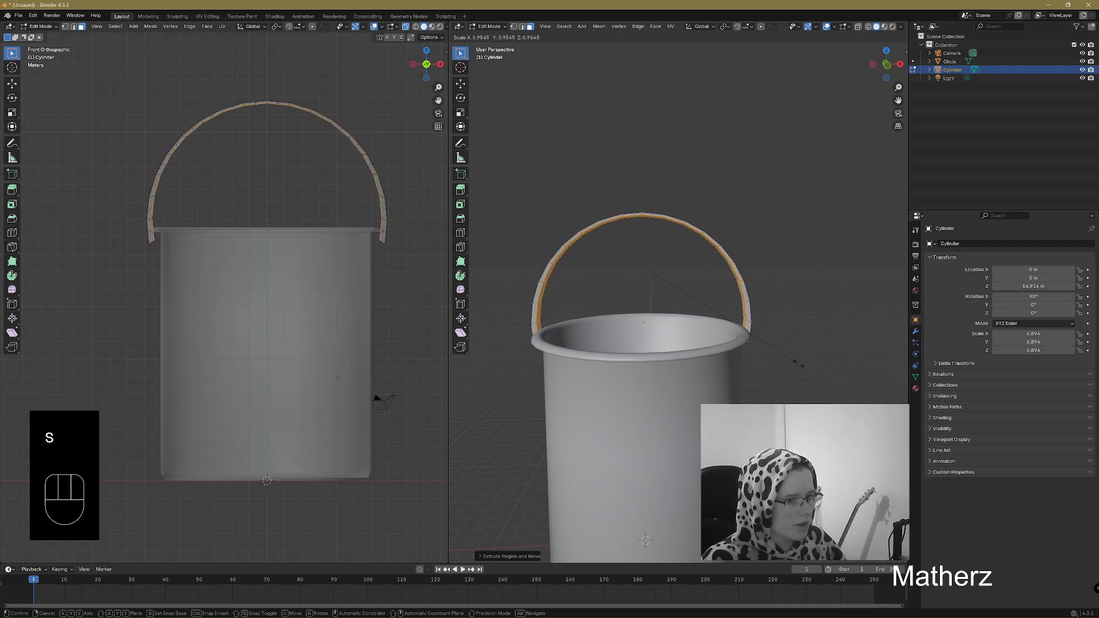
pyautogui.click(798, 364)
# Step: Select the whole handle and scale it by about 1.06 along X and about 1.15 along Z
pyautogui.moveTo(798, 364); pyautogui.dragTo(748, 373, button='middle')
pyautogui.press('a')
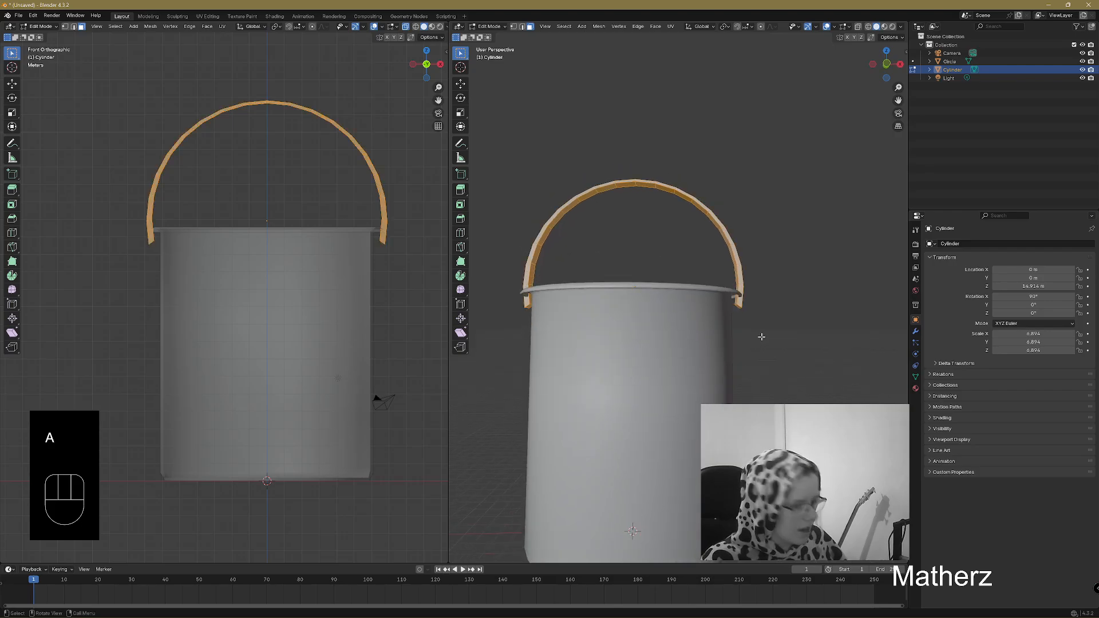
pyautogui.press('s')
pyautogui.middleClick(779, 330)
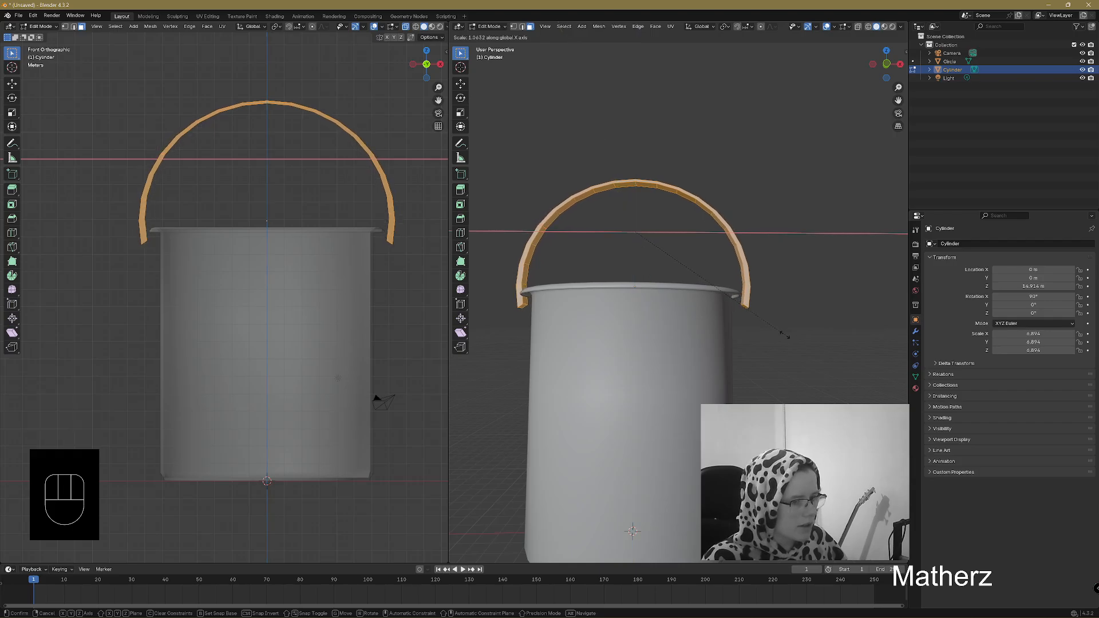
pyautogui.click(783, 334)
pyautogui.press('s')
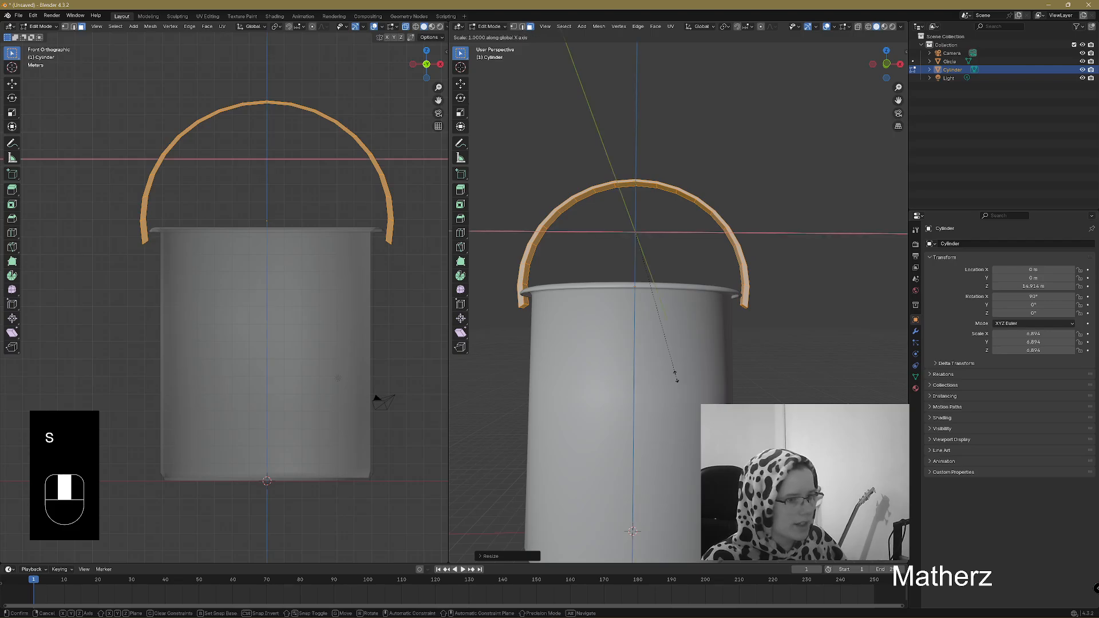
pyautogui.middleClick(673, 378)
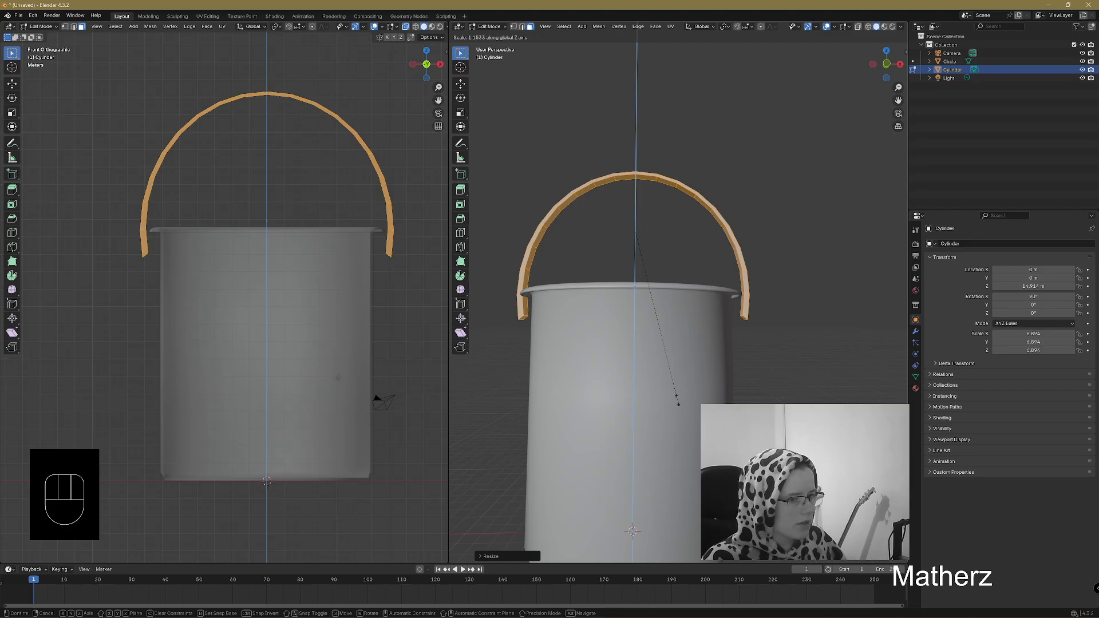
pyautogui.click(677, 401)
# Step: Deselect the handle's geometry and return from Edit Mode to Object Mode
pyautogui.hotkey('alt', 'a')
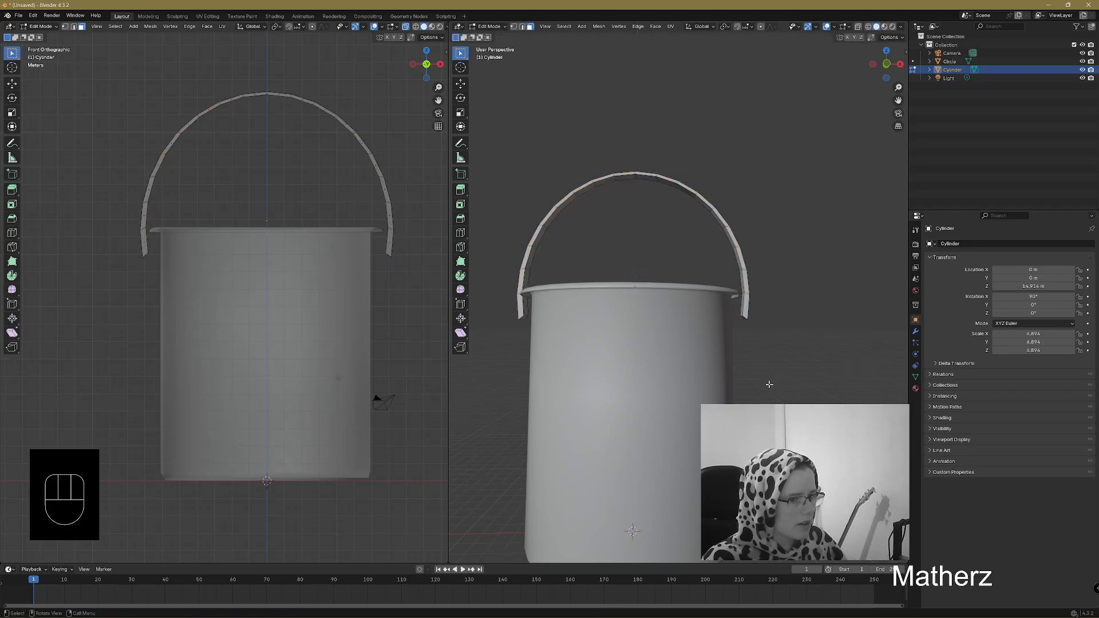
pyautogui.click(488, 27)
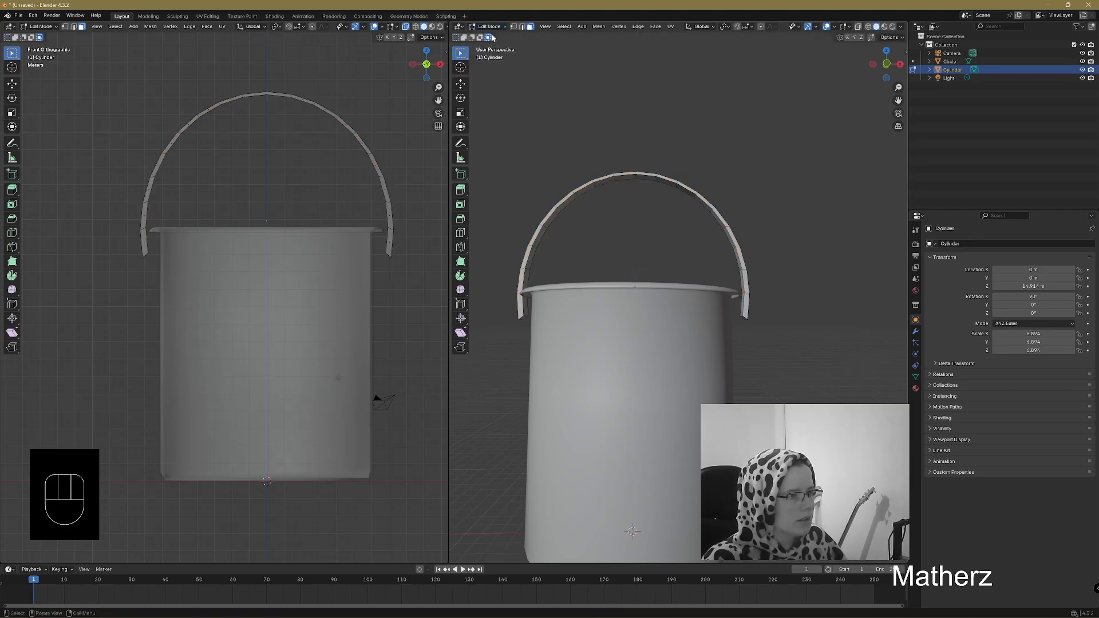
pyautogui.click(496, 36)
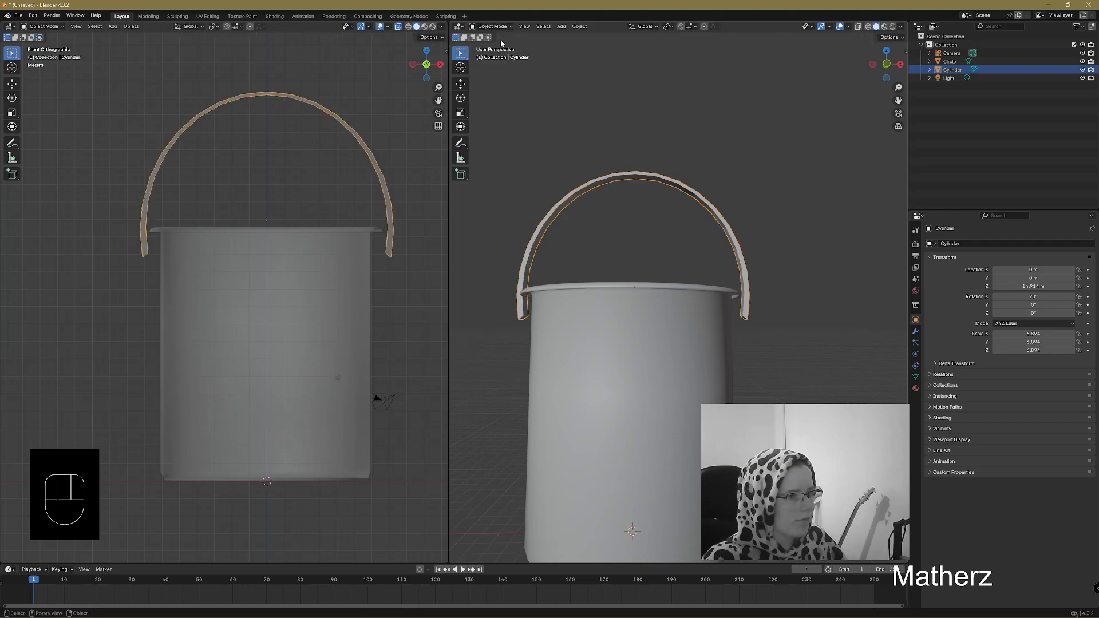
# Step: Apply smooth shading to the arched handle
pyautogui.rightClick(670, 187)
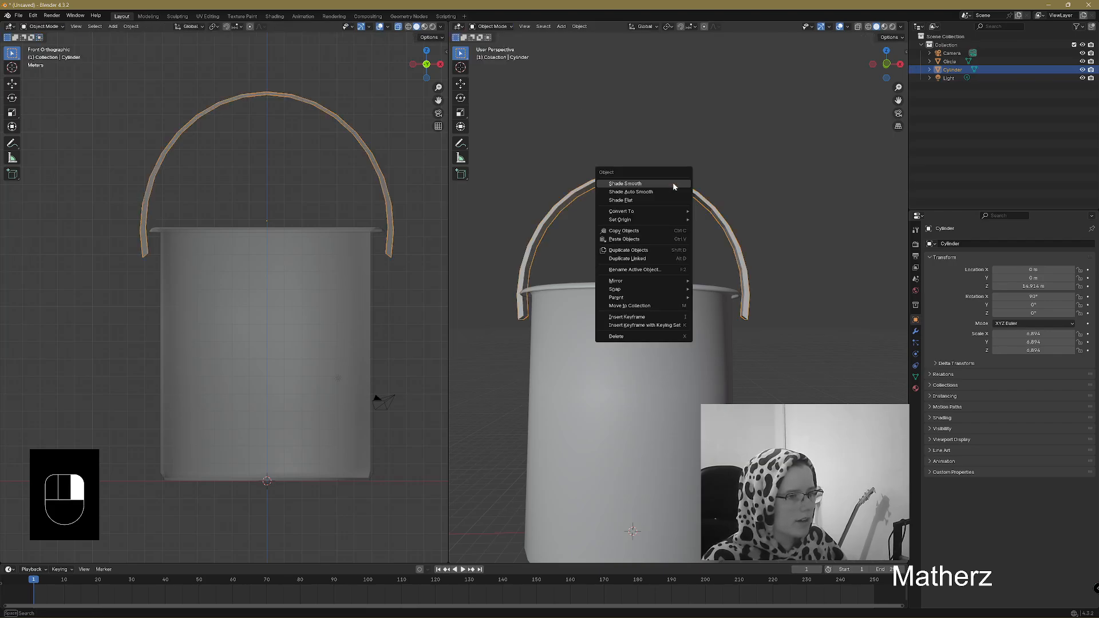
pyautogui.click(673, 184)
pyautogui.moveTo(687, 257); pyautogui.dragTo(704, 298, button='middle')
# Step: Add a mesh cylinder at the origin and rotate it 90° about the Y axis
pyautogui.click(561, 26)
pyautogui.moveTo(584, 36)
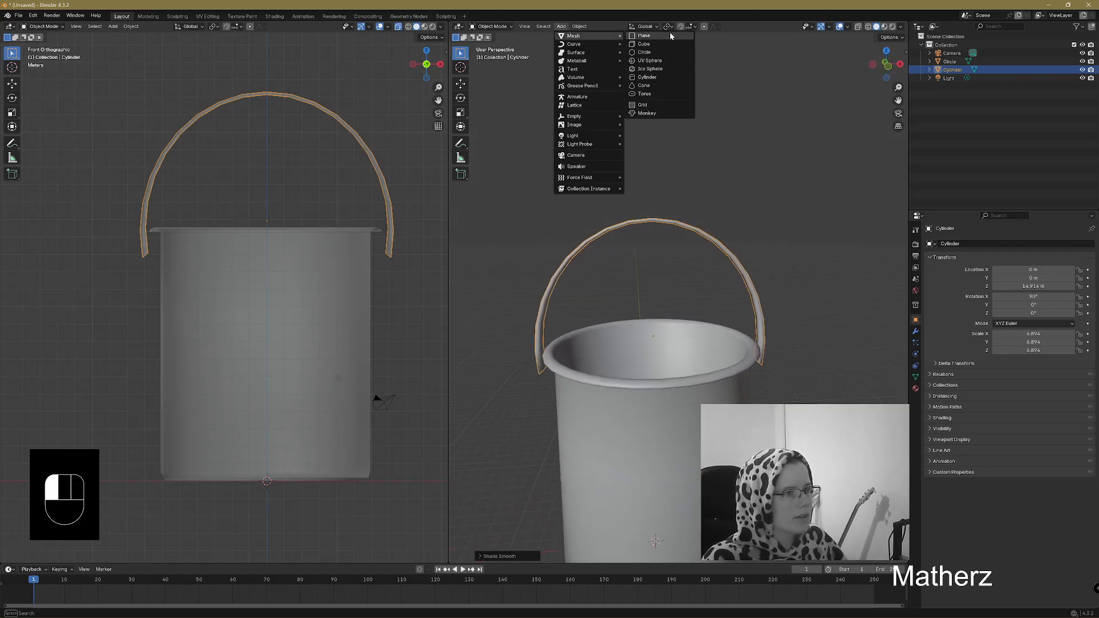
pyautogui.click(661, 77)
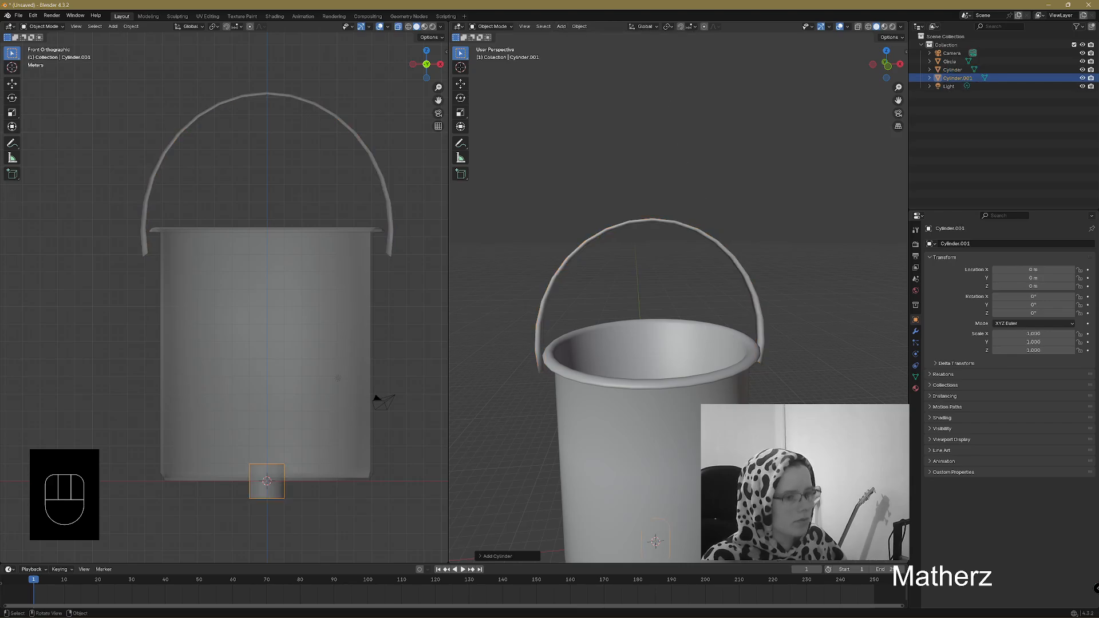
pyautogui.scroll(-5, 695, 499)
pyautogui.scroll(3, 695, 500)
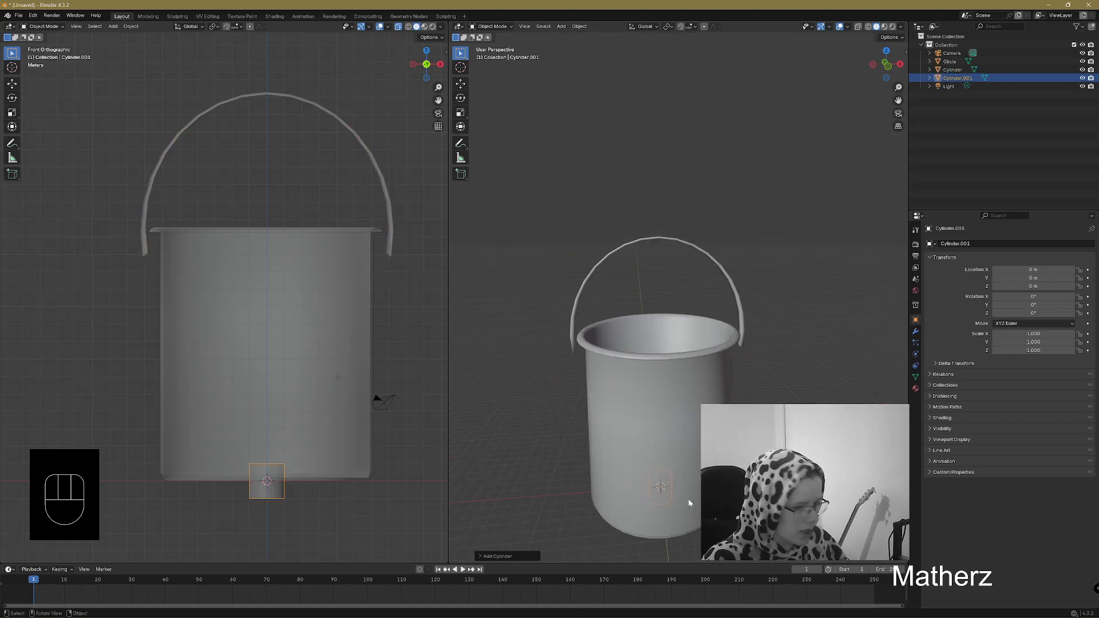
pyautogui.press('r')
pyautogui.press('y')
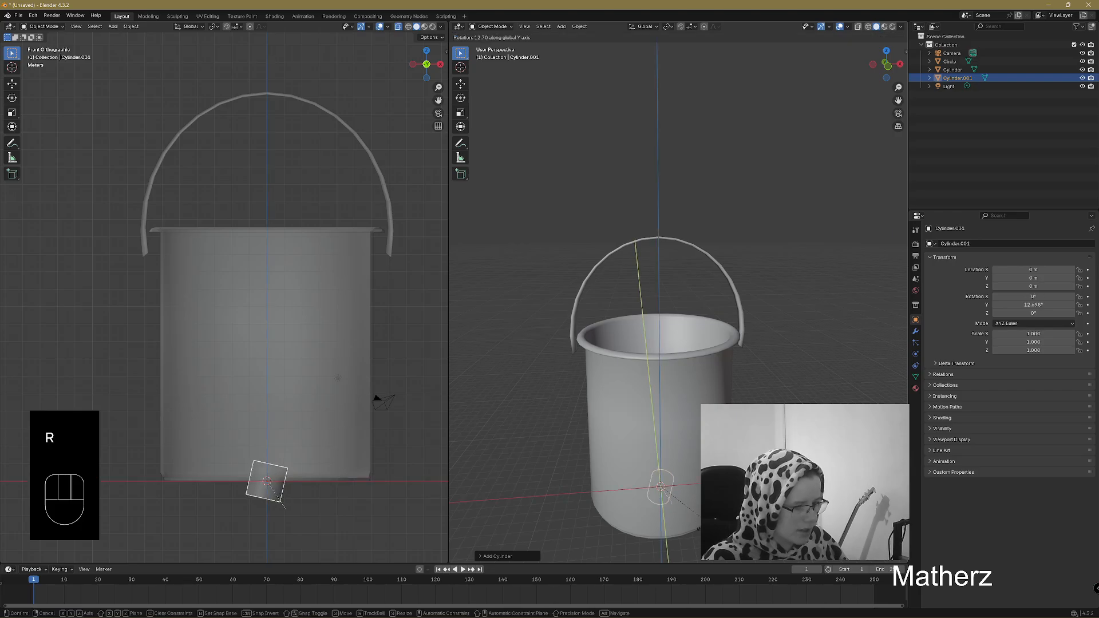
pyautogui.press('9')
pyautogui.press('0')
pyautogui.click(700, 521)
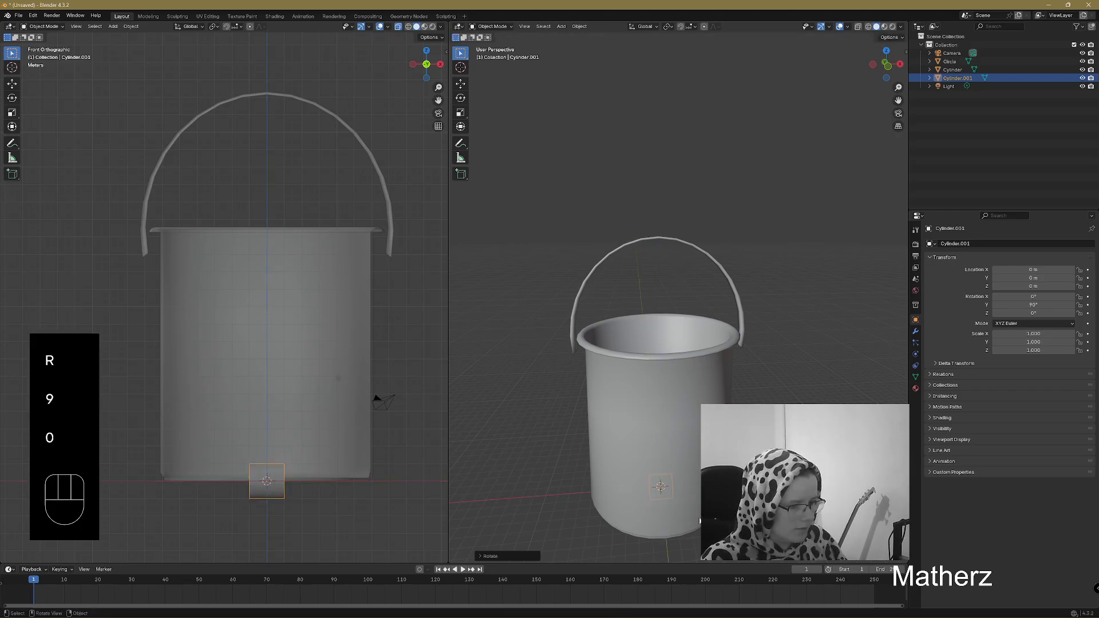
# Step: Stretch the new cylinder to about 4.06 times its length along X, then scale it down evenly to about 0.185 for a thin pin
pyautogui.press('s')
pyautogui.moveTo(678, 477); pyautogui.dragTo(735, 476, button='middle')
pyautogui.click(740, 476)
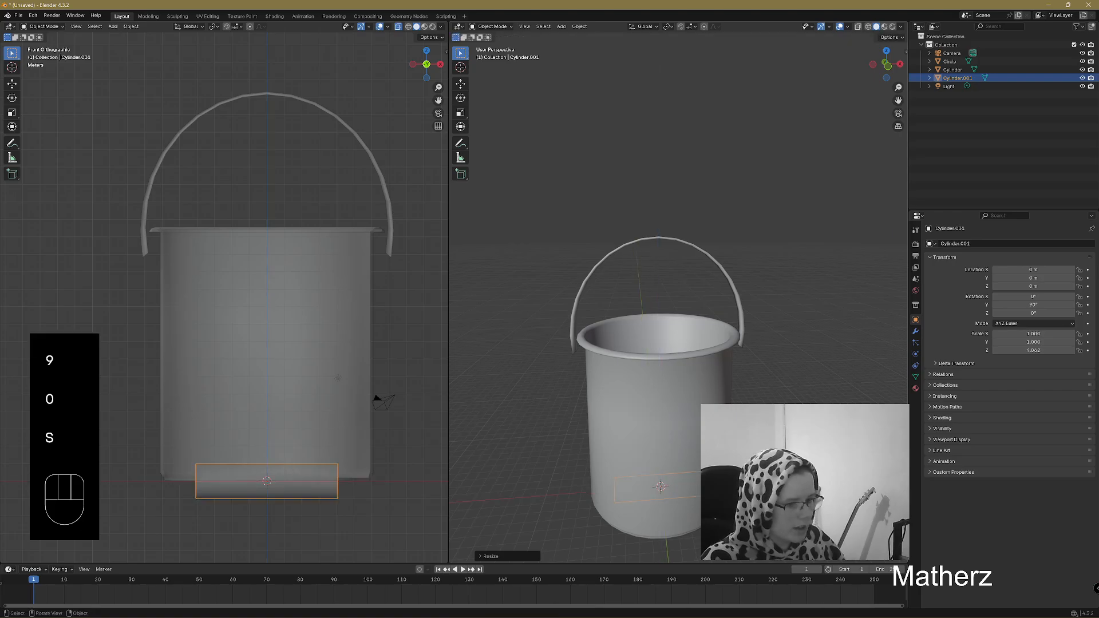
pyautogui.press('s')
pyautogui.click(675, 490)
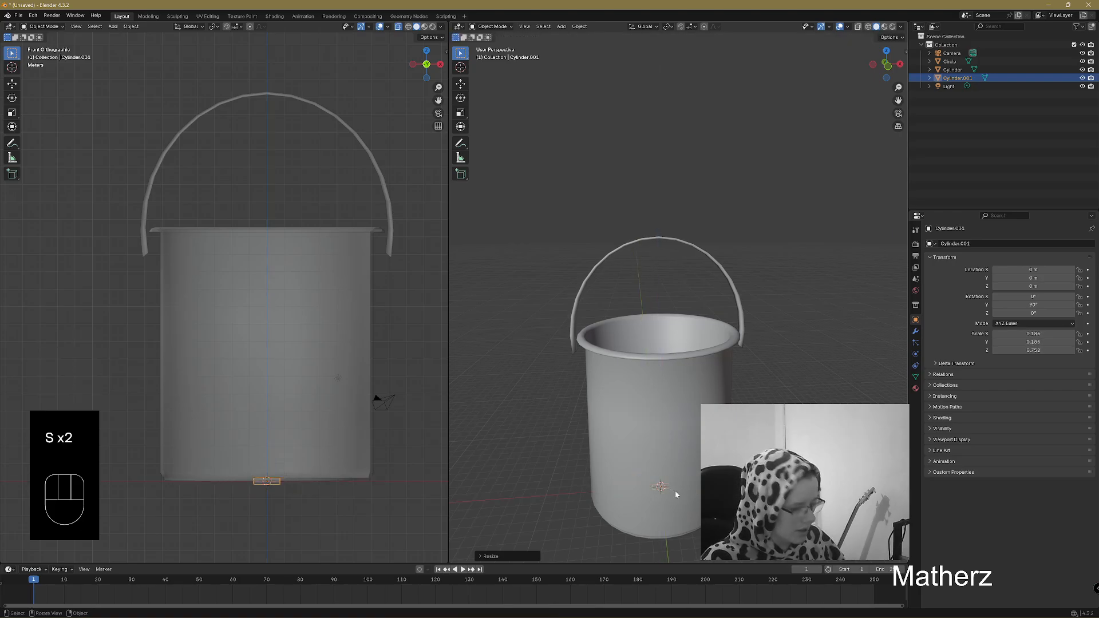
# Step: Move the pin to about -6.5 m along X and up to about 13.1 m along Z, at one end of the handle
pyautogui.press('g')
pyautogui.press('x')
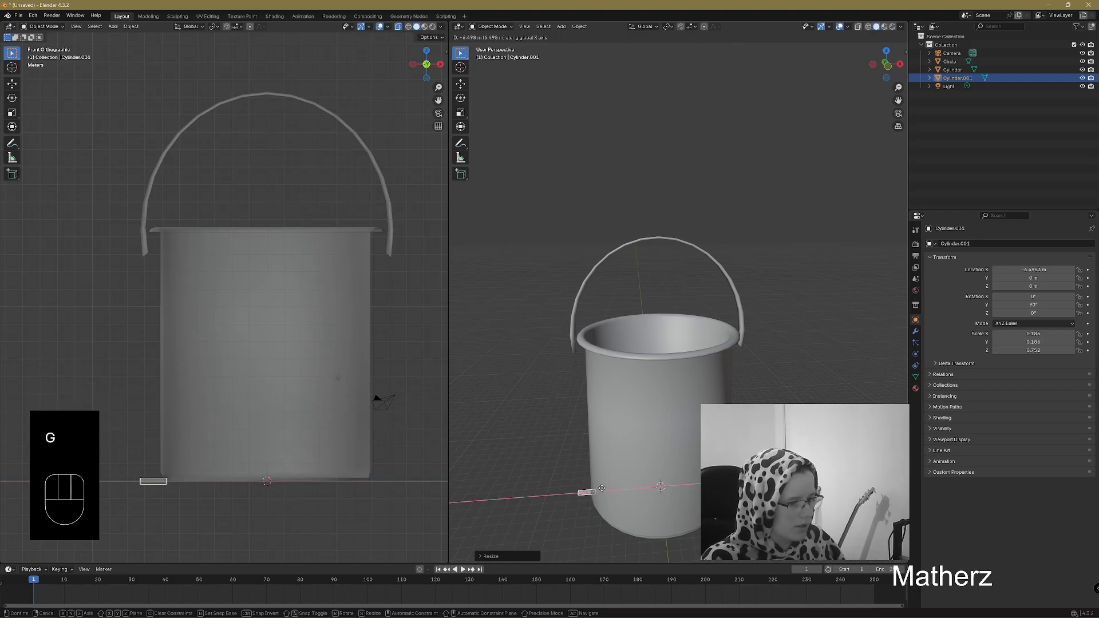
pyautogui.click(601, 486)
pyautogui.press('g')
pyautogui.moveTo(602, 486); pyautogui.dragTo(604, 441, button='middle')
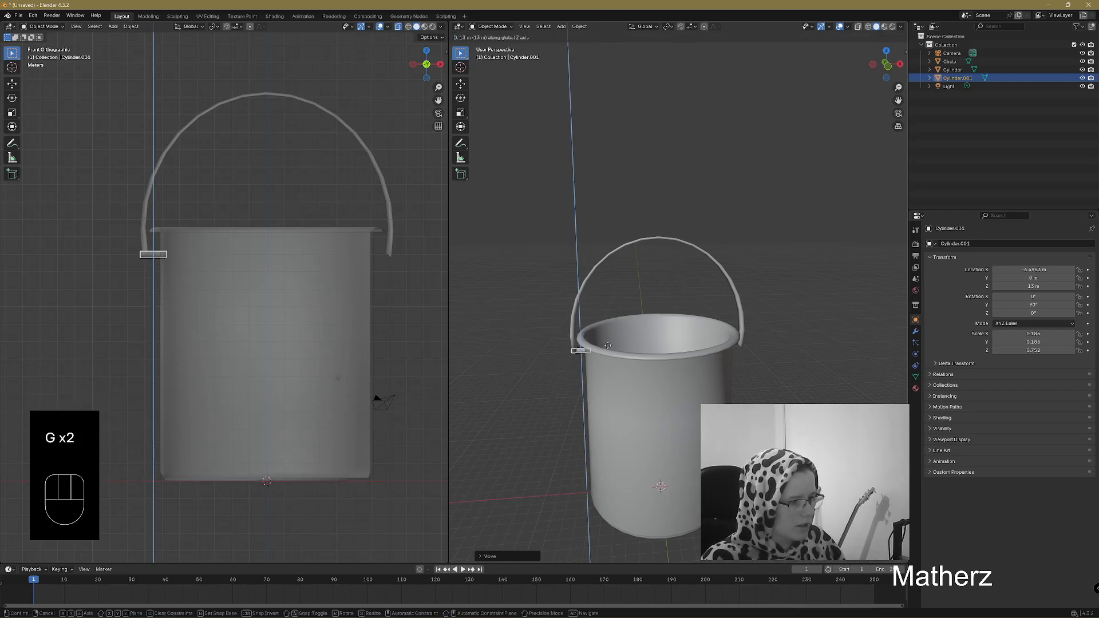
pyautogui.click(608, 343)
# Step: Shift the pin outward to about -6.66 m along X and shorten it along X to about 0.79 of its length
pyautogui.scroll(5, 566, 424)
pyautogui.moveTo(526, 516); pyautogui.dragTo(549, 504, button='middle')
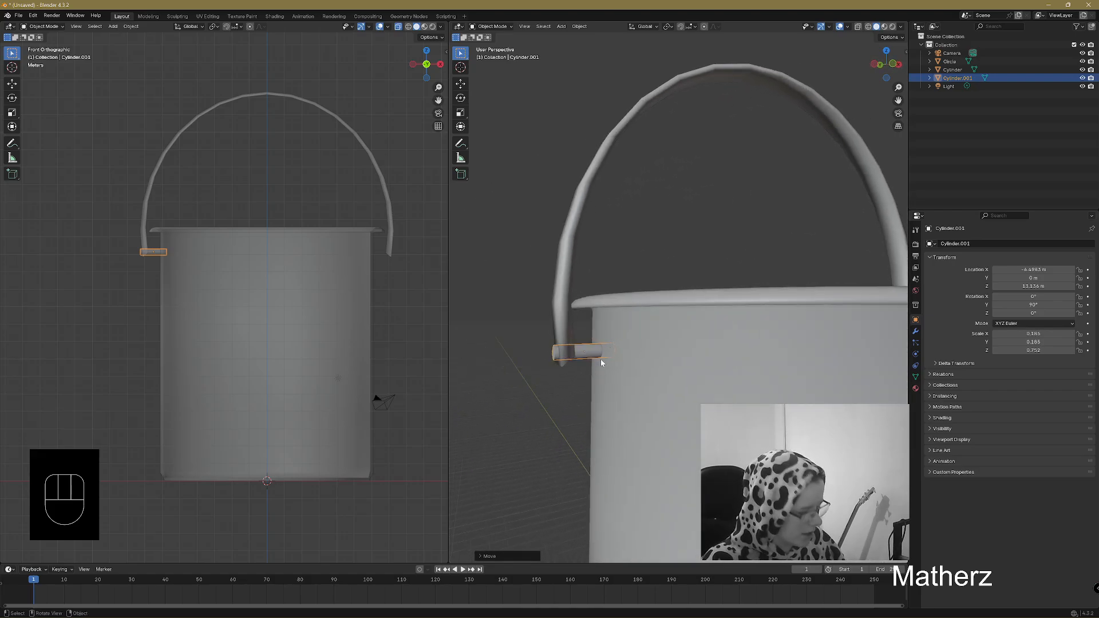
pyautogui.press('g')
pyautogui.moveTo(600, 359); pyautogui.dragTo(595, 362, button='middle')
pyautogui.click(596, 363)
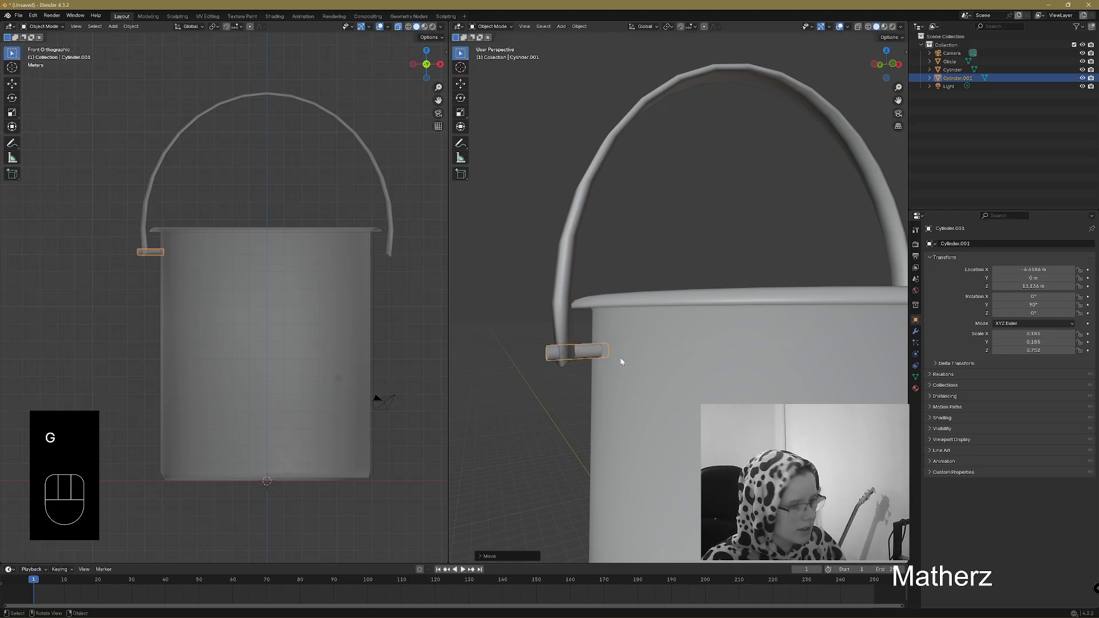
pyautogui.press('s')
pyautogui.press('x')
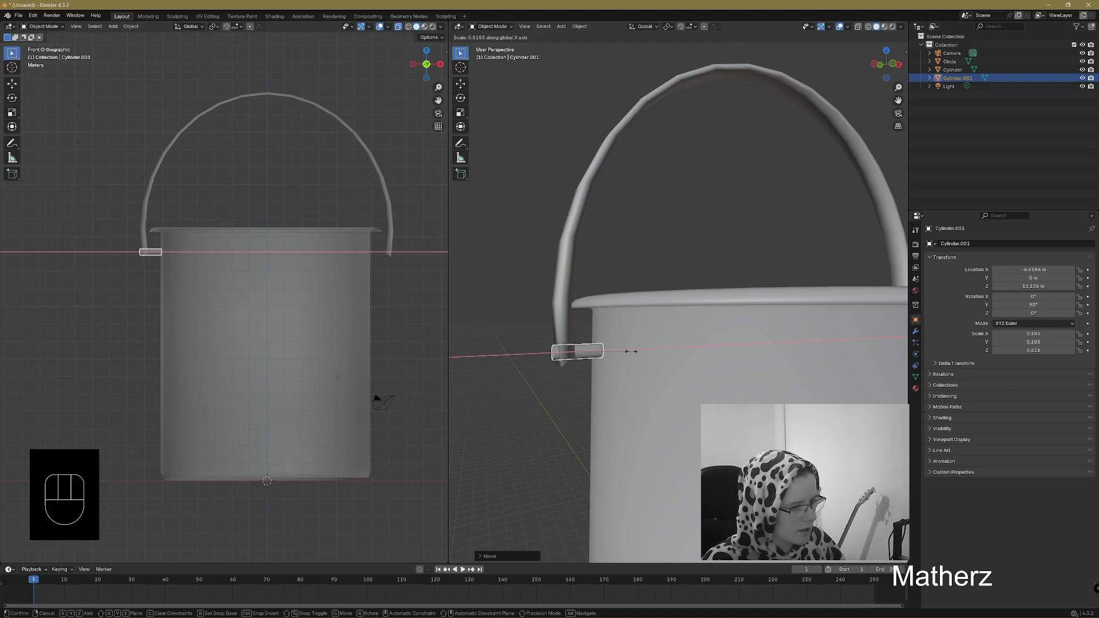
pyautogui.click(629, 350)
# Step: Duplicate the pin along X to about 6.68 m, joining the other end of the handle to the bucket
pyautogui.moveTo(710, 366)
pyautogui.mouseDown(button='middle')
pyautogui.moveTo(667, 402)
pyautogui.moveTo(693, 432)
pyautogui.moveTo(710, 346)
pyautogui.mouseUp(button='middle')
pyautogui.scroll(-3, 666, 402)
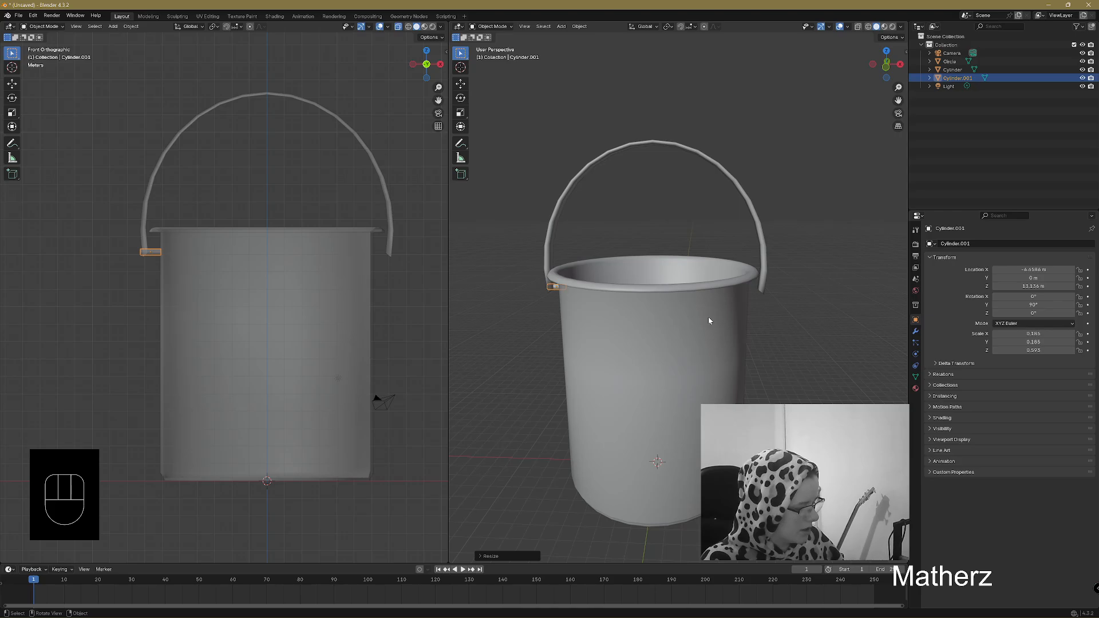
pyautogui.hotkey('shift', 'd')
pyautogui.press('x')
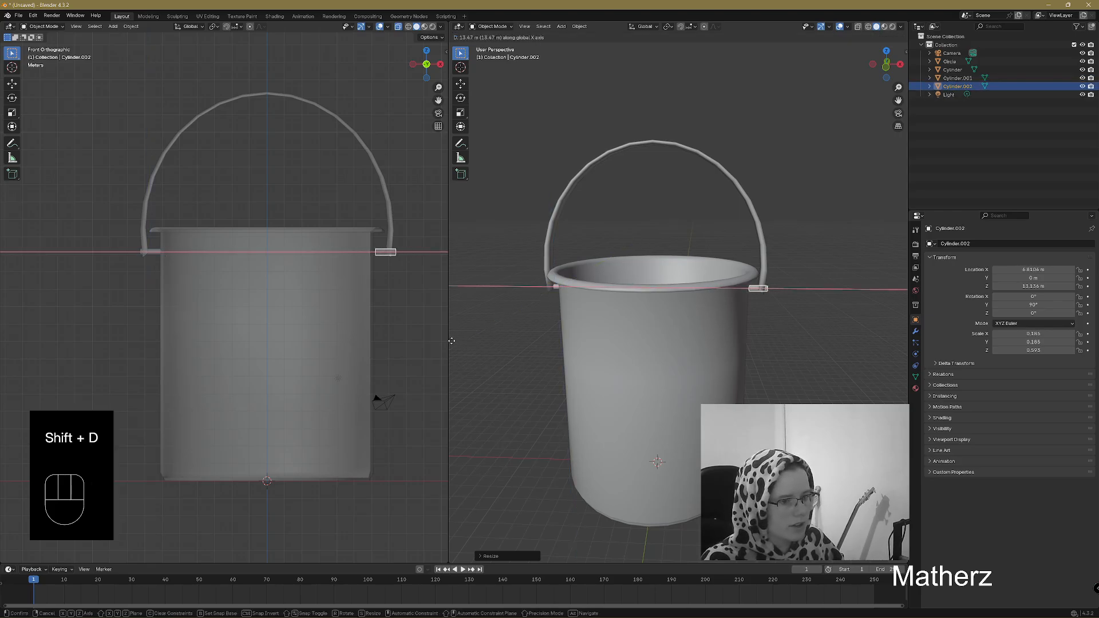
pyautogui.click(450, 341)
pyautogui.scroll(5, 760, 336)
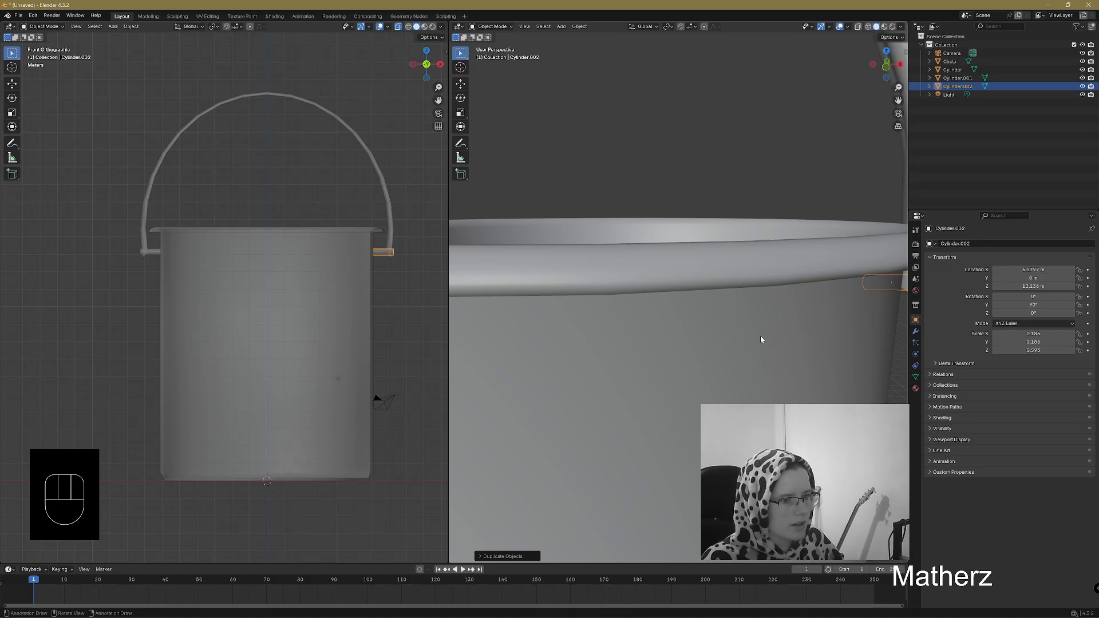
pyautogui.keyDown('shift'); pyautogui.moveTo(760, 335); pyautogui.dragTo(644, 336, button='middle'); pyautogui.keyUp('shift')
pyautogui.scroll(1, 635, 326)
pyautogui.keyDown('shift'); pyautogui.moveTo(539, 328); pyautogui.dragTo(568, 329, button='middle'); pyautogui.keyUp('shift')
pyautogui.moveTo(600, 291); pyautogui.dragTo(691, 375, button='middle')
pyautogui.scroll(-4, 690, 369)
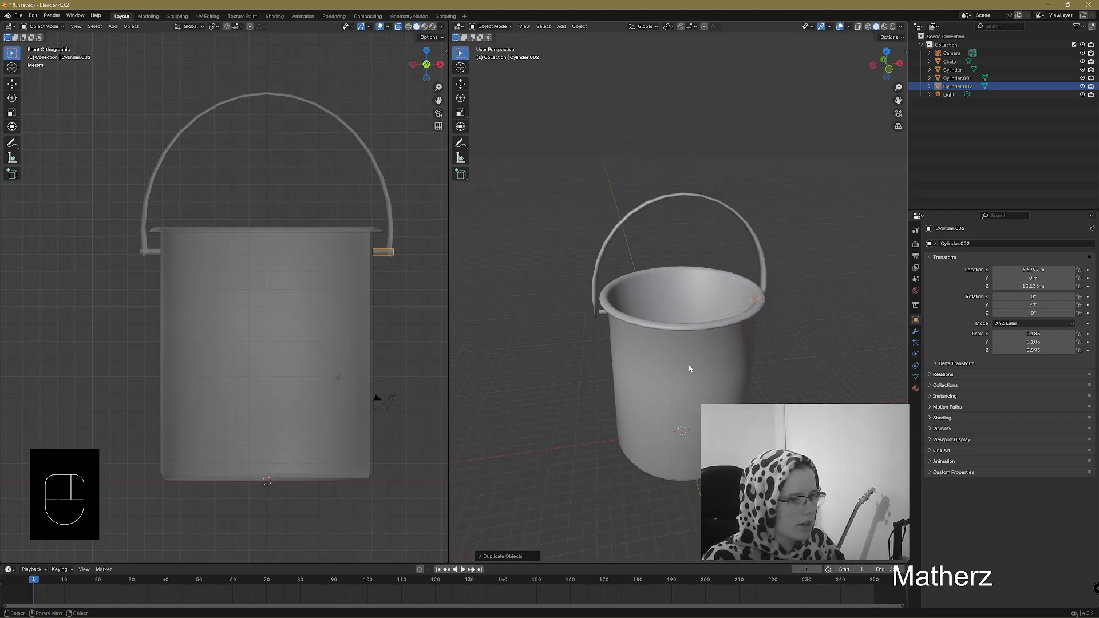
# Step: Select the handle and rotate it by about 100° around the X axis so it folds down
pyautogui.click(700, 199)
pyautogui.moveTo(601, 446); pyautogui.dragTo(679, 434, button='middle')
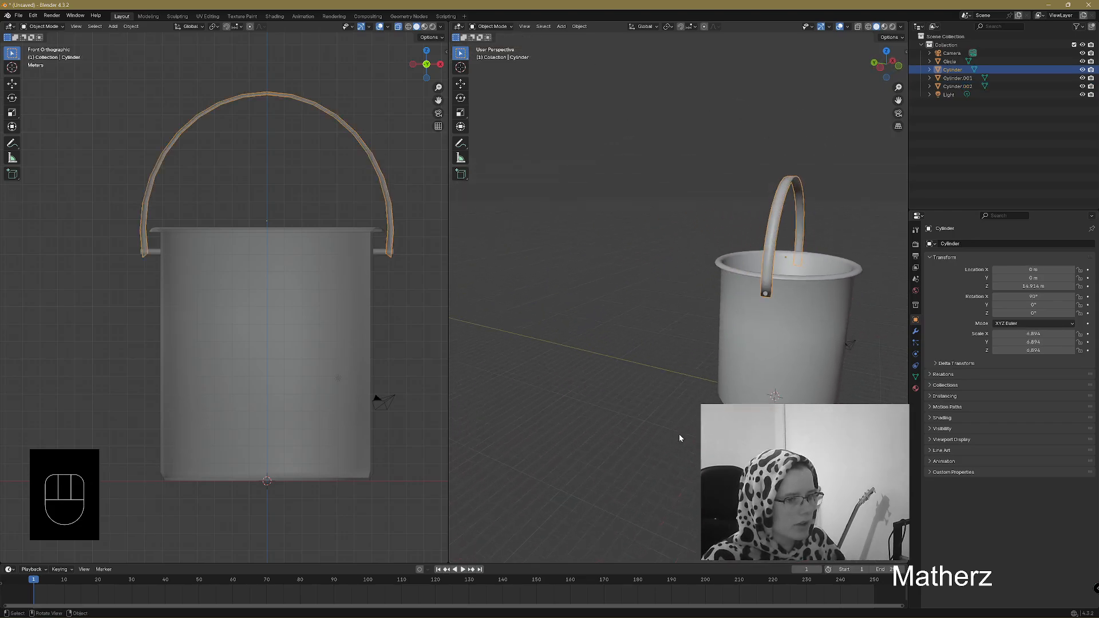
pyautogui.keyDown('shift'); pyautogui.moveTo(744, 318); pyautogui.dragTo(520, 333, button='middle'); pyautogui.keyUp('shift')
pyautogui.moveTo(517, 370); pyautogui.dragTo(559, 367, button='middle')
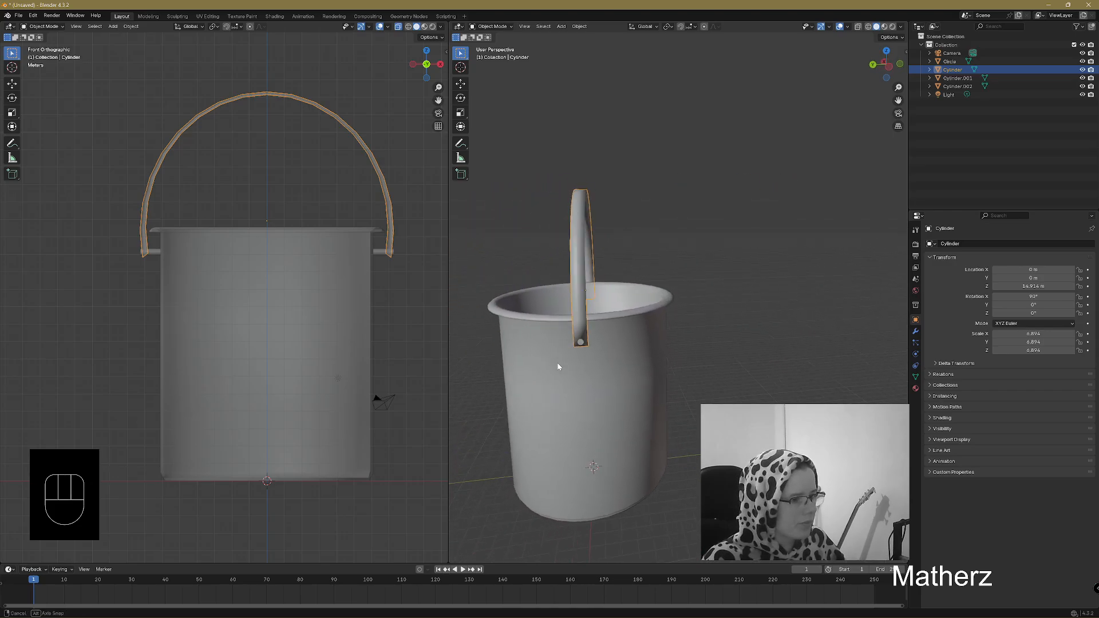
pyautogui.press('r')
pyautogui.press('x')
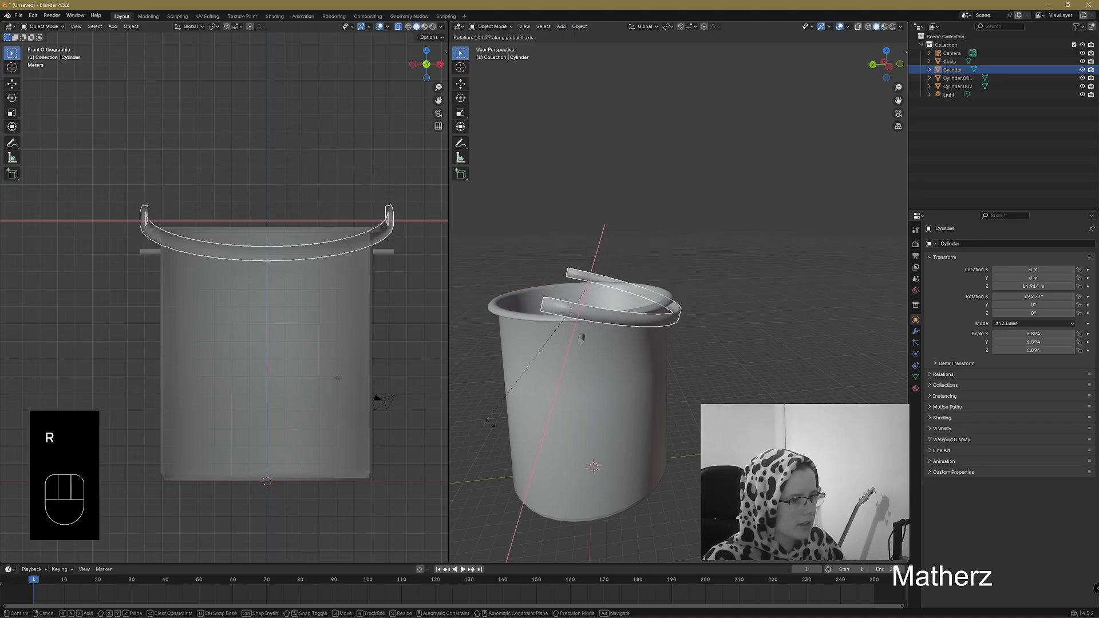
pyautogui.click(588, 345)
# Step: Move the folded handle to about -1.4 m along Y and down to about 12.87 m along Z, level with the pins
pyautogui.press('g')
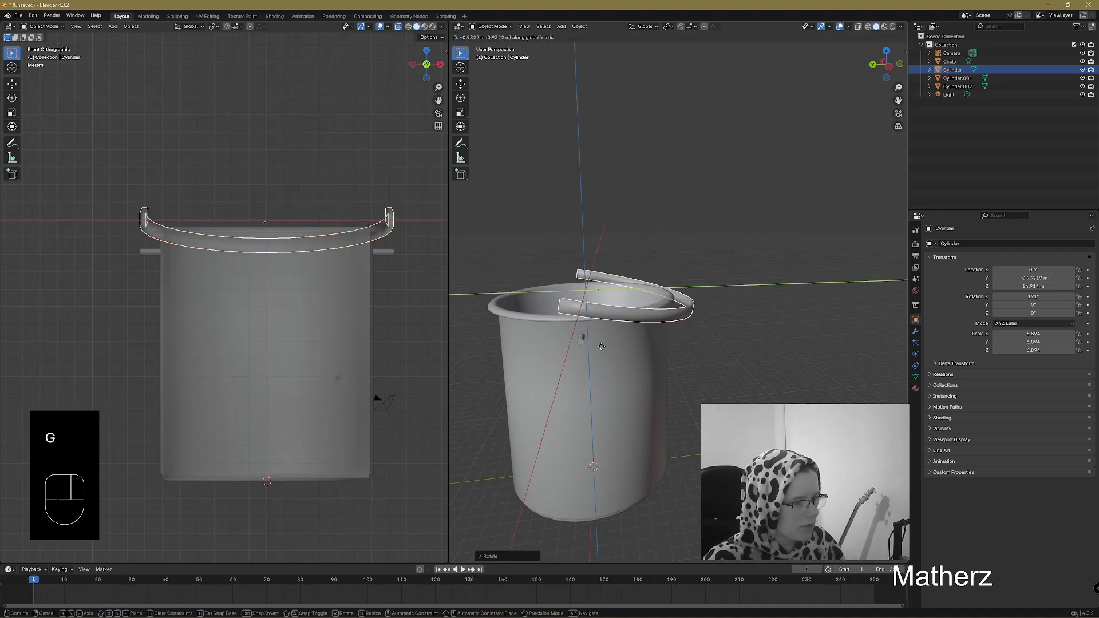
pyautogui.press('g')
pyautogui.press('x')
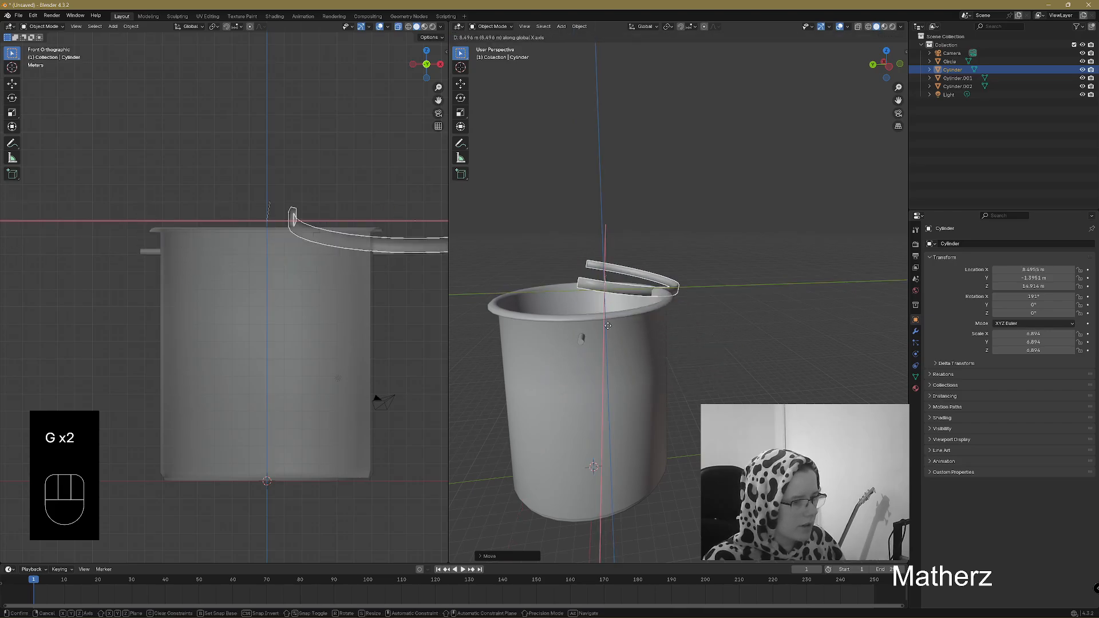
pyautogui.press('z')
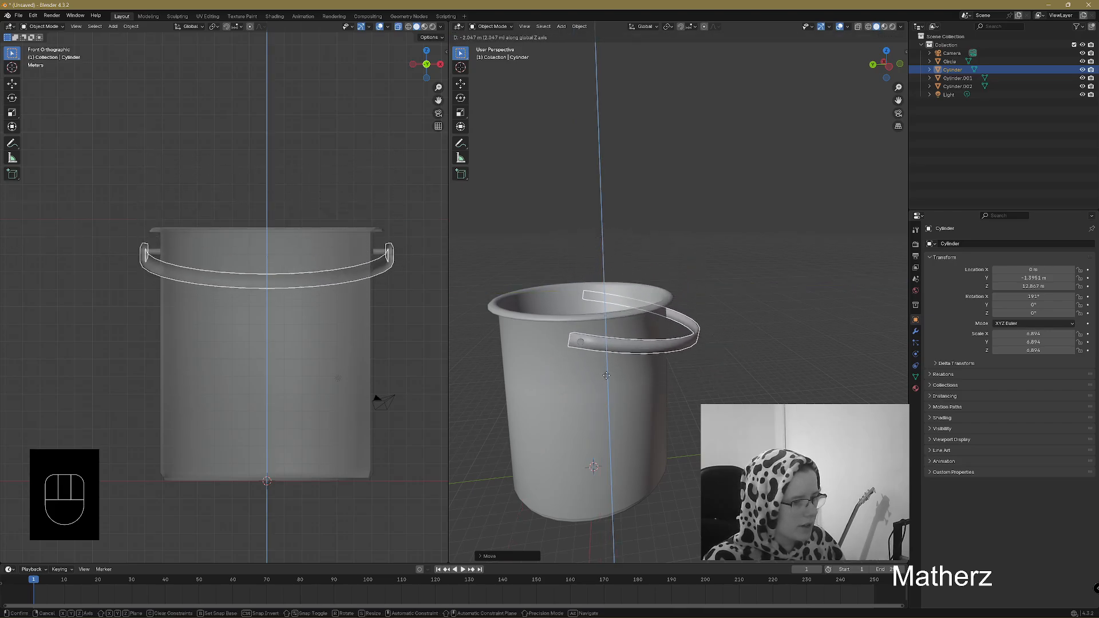
pyautogui.click(606, 375)
# Step: Nudge the handle to about -1.61 m along Y and about 12.84 m along Z, fitting its ends over the pins
pyautogui.press('g')
pyautogui.middleClick(608, 376)
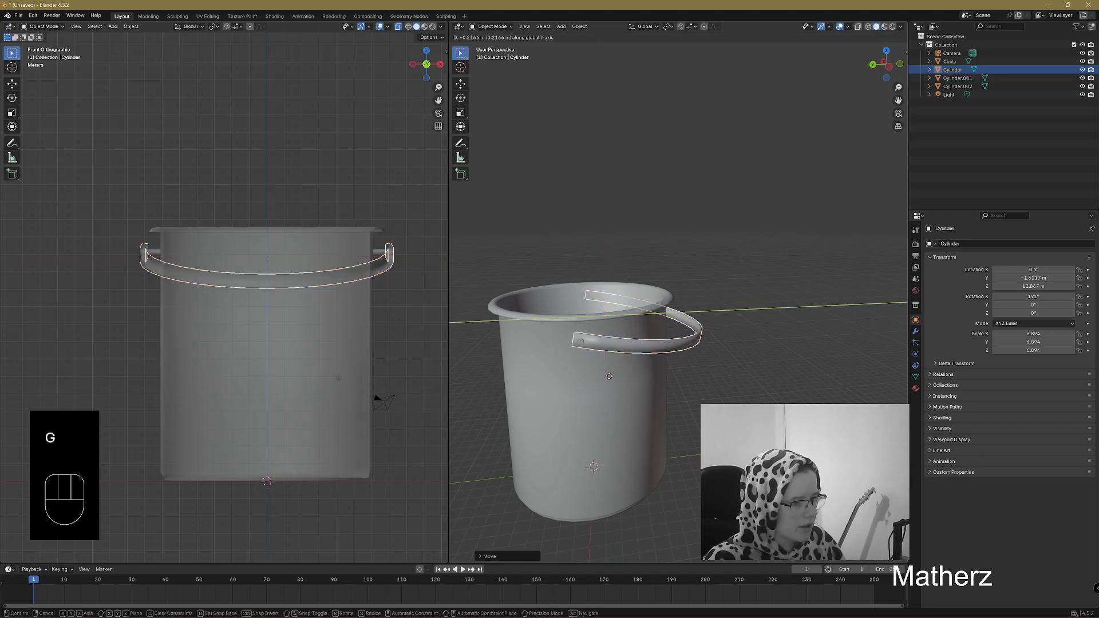
pyautogui.press('g')
pyautogui.moveTo(609, 375); pyautogui.dragTo(606, 382, button='middle')
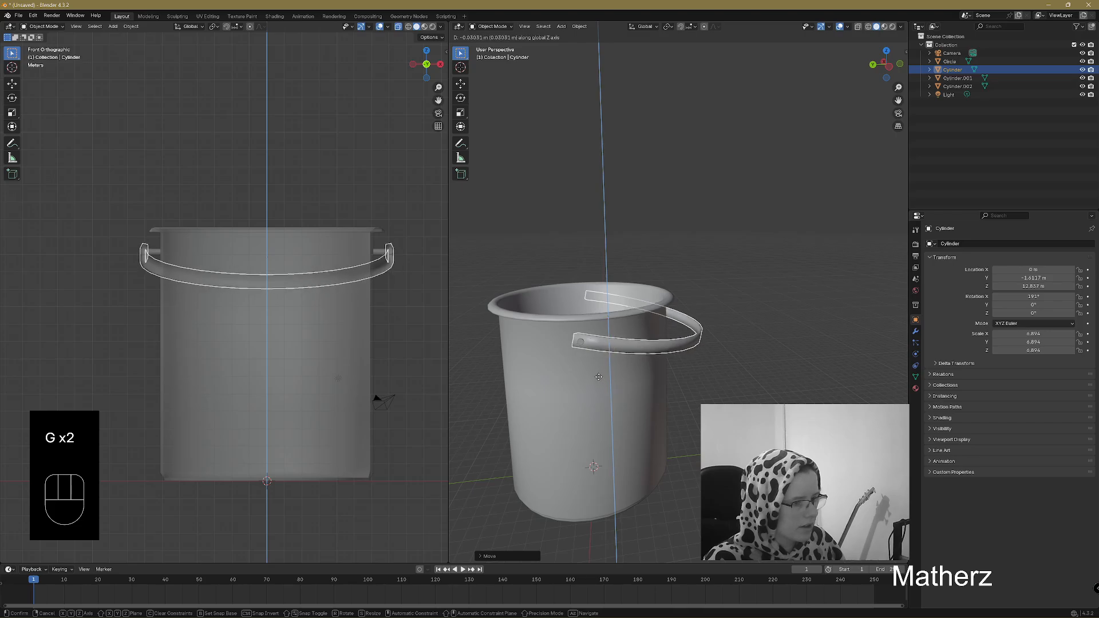
pyautogui.click(599, 376)
# Step: Deselect the handle and turn off X-ray display in the front view
pyautogui.moveTo(540, 449); pyautogui.dragTo(584, 450, button='middle')
pyautogui.scroll(-3, 584, 450)
pyautogui.moveTo(778, 413); pyautogui.dragTo(731, 407, button='middle')
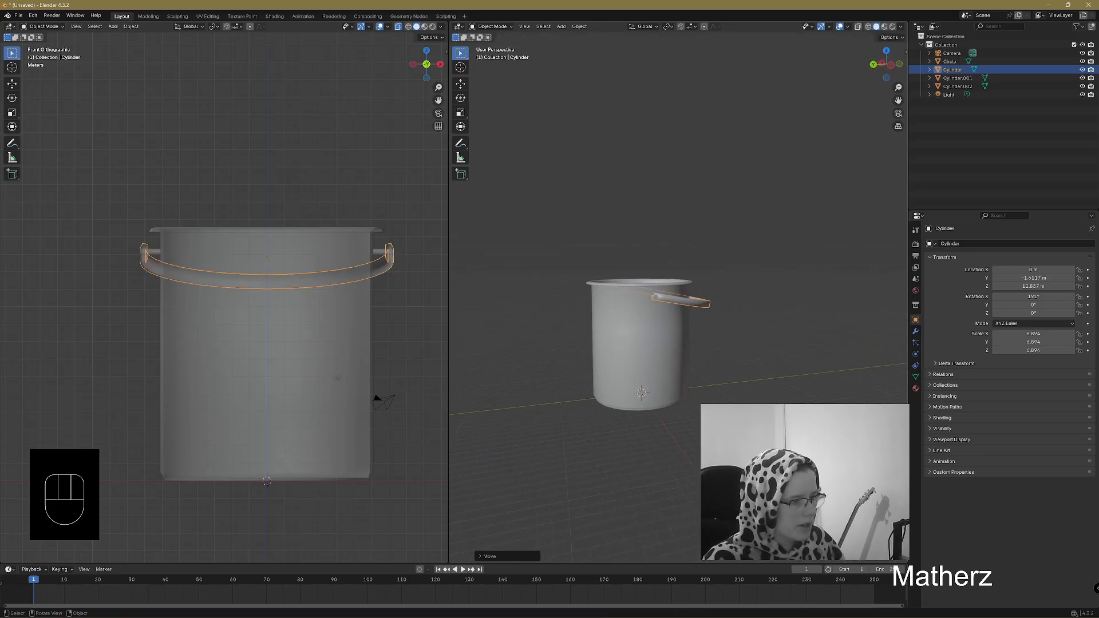
pyautogui.click(731, 391)
pyautogui.middleClick(731, 391)
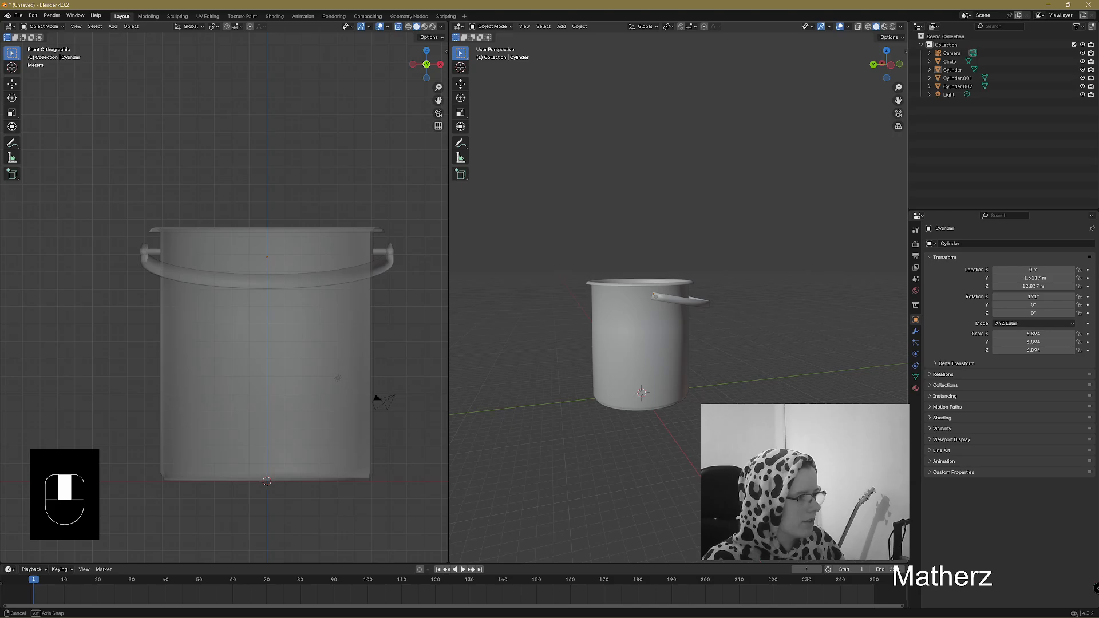
pyautogui.click(399, 26)
pyautogui.moveTo(677, 181)
pyautogui.mouseDown(button='middle')
pyautogui.moveTo(719, 277)
pyautogui.moveTo(664, 267)
pyautogui.moveTo(569, 282)
pyautogui.moveTo(801, 191)
pyautogui.mouseUp(button='middle')
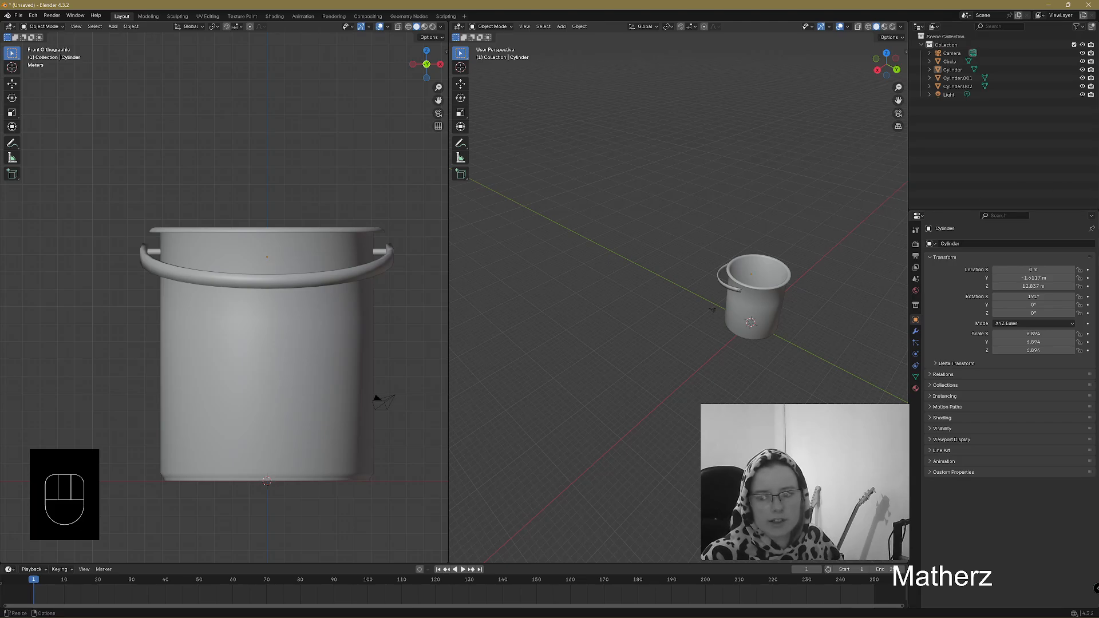